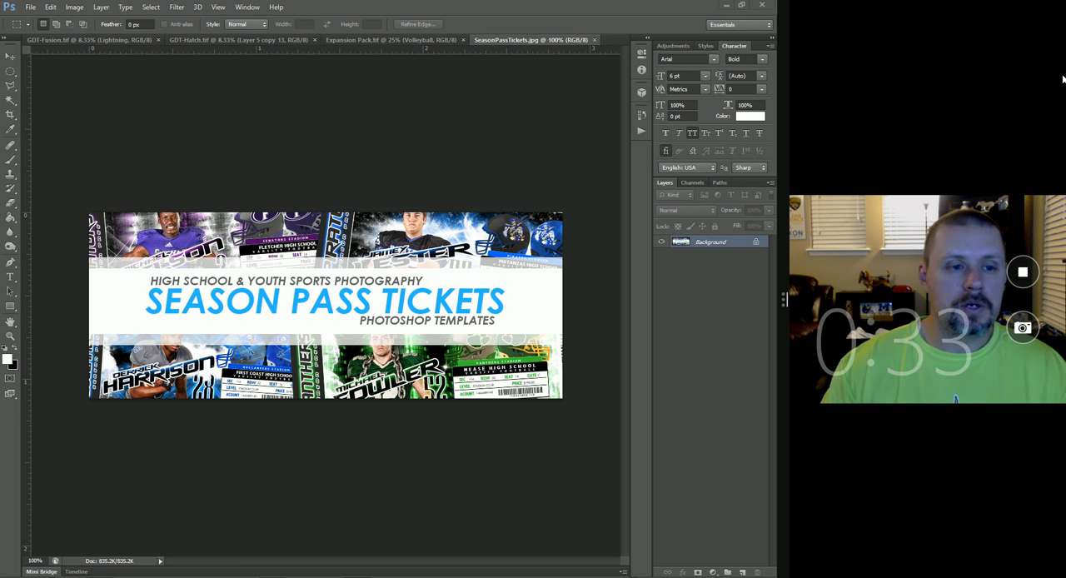
- Bring up the GDT-Fusion ticket template, widen the application window and enlarge the ticket in view
left_click(92, 41)
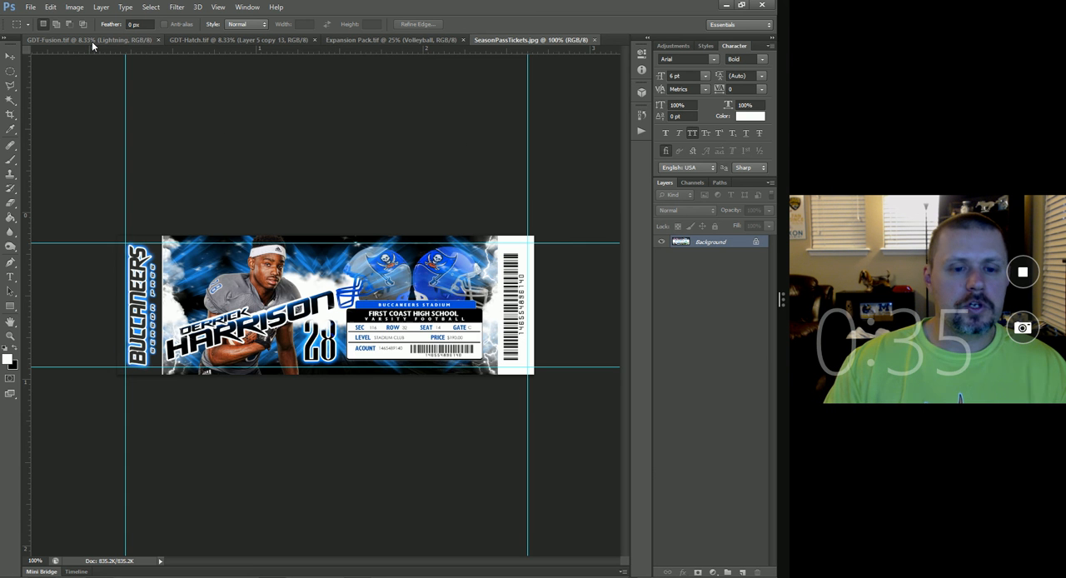
scroll(385, 380, "up", 1)
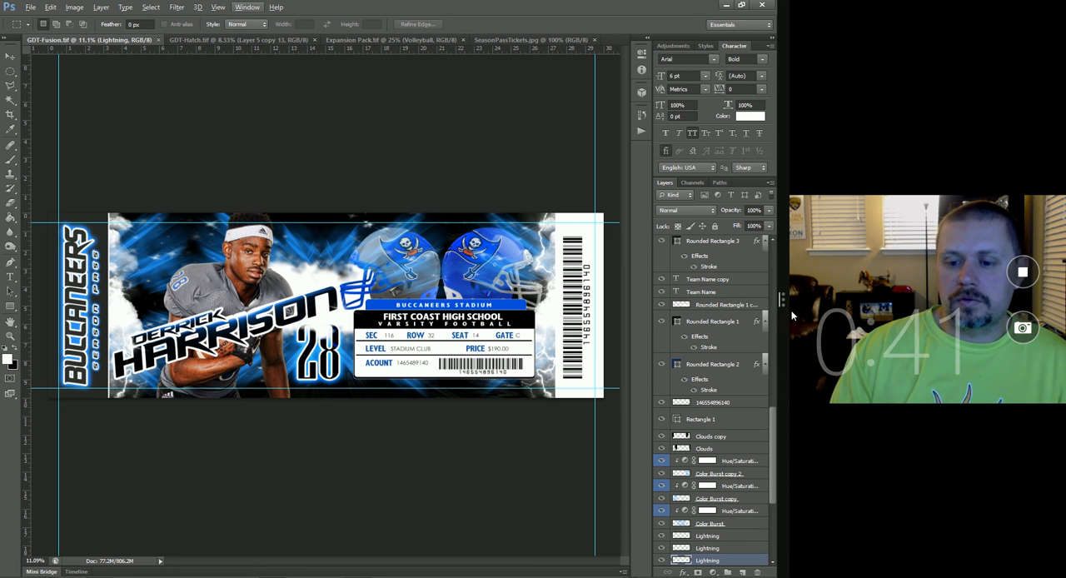
left_click_drag(787, 303, 1038, 323)
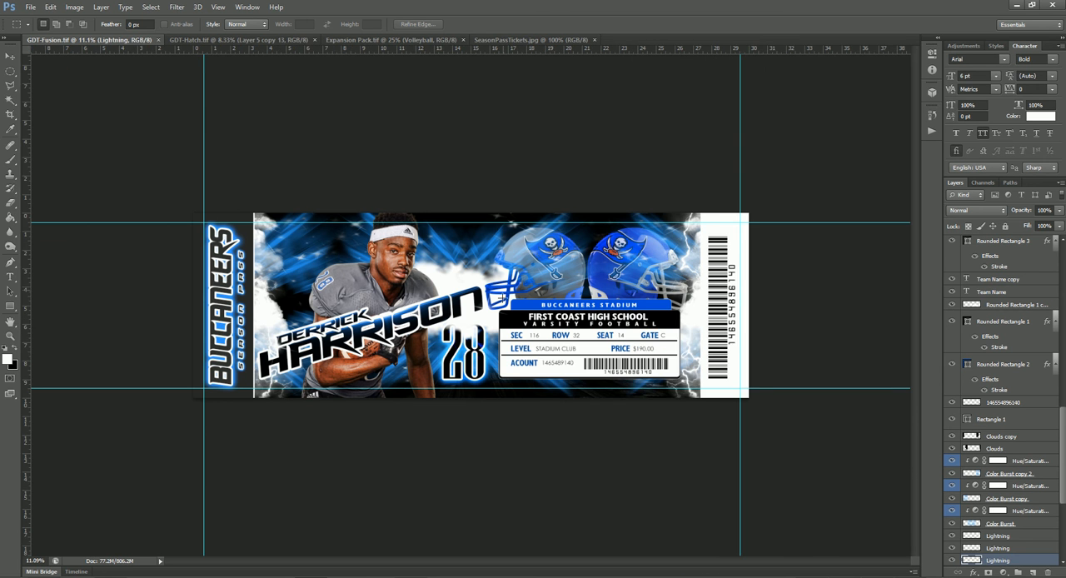
scroll(504, 316, "up", 4)
scroll(504, 316, "down", 1)
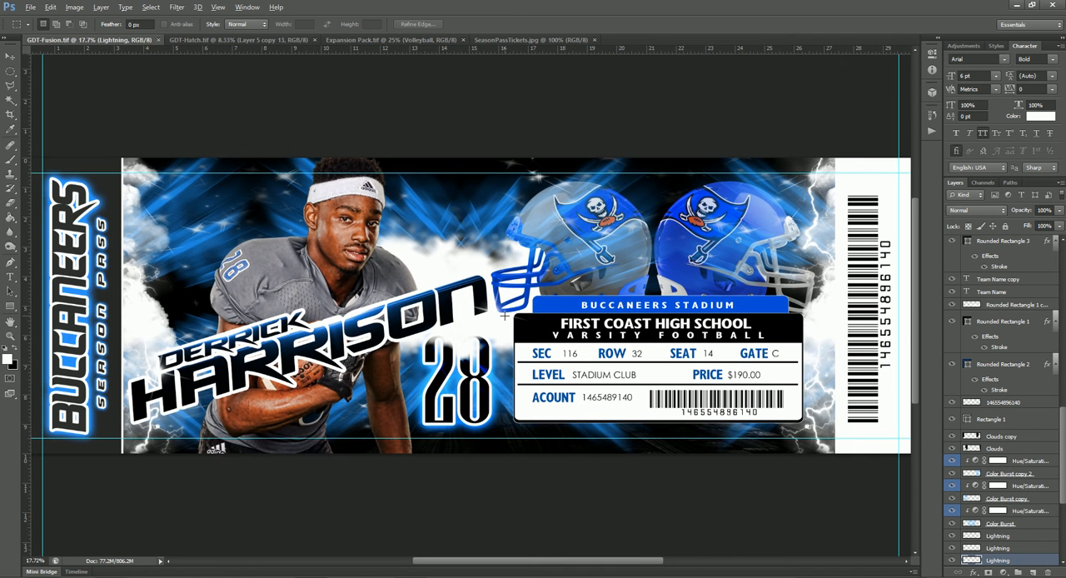
- Check the ticket template's image size, print dimensions and resolution without changing them
key("alt")
key("ctrl+alt+i")
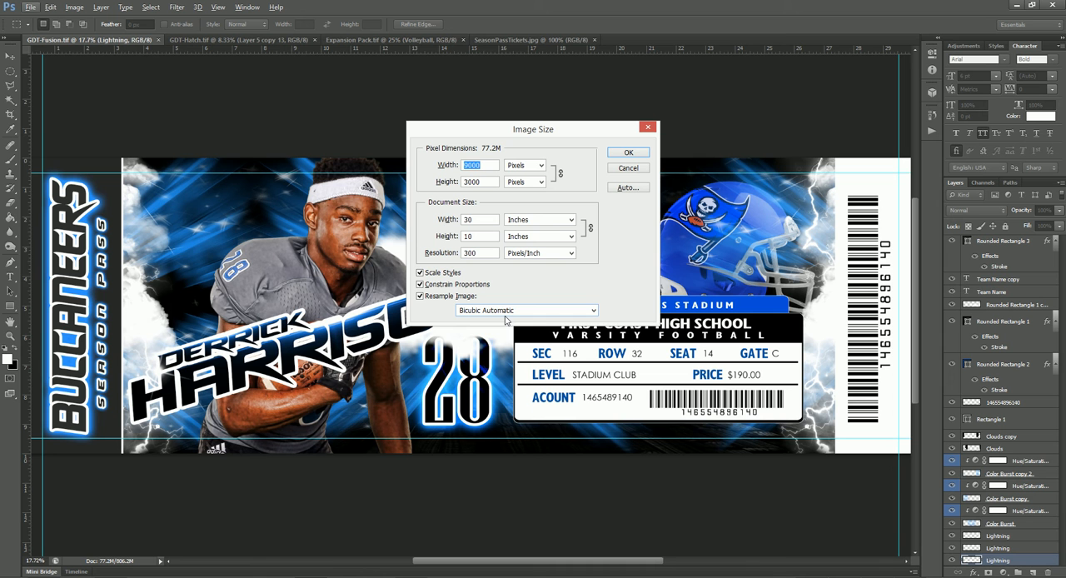
left_click(617, 171)
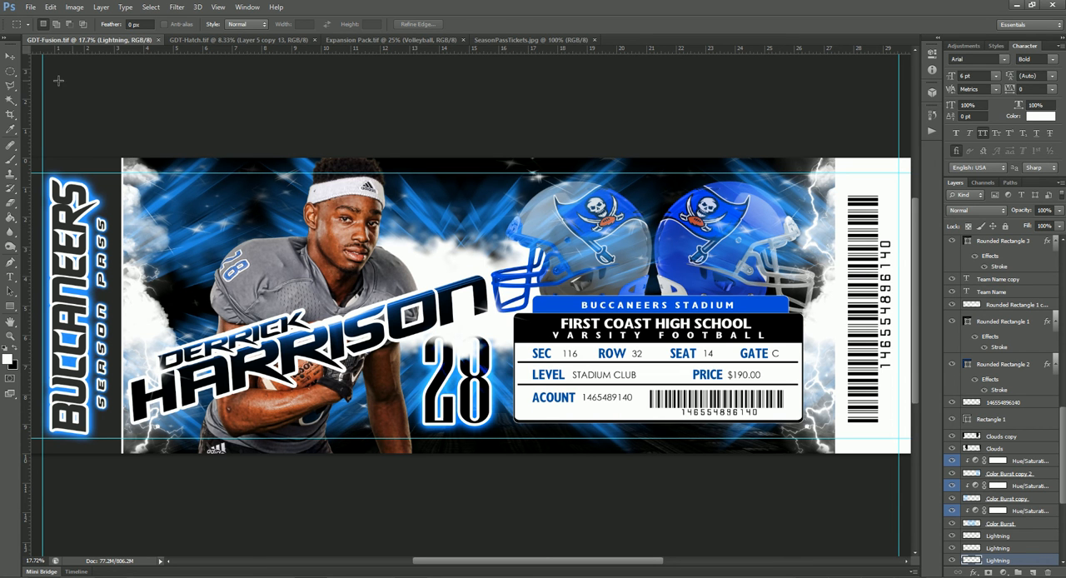
- In the Expansion Pack file, hide the Baseball group, preview Basketball and Cheerleading, and leave only the Football group shown above the background
left_click(10, 56)
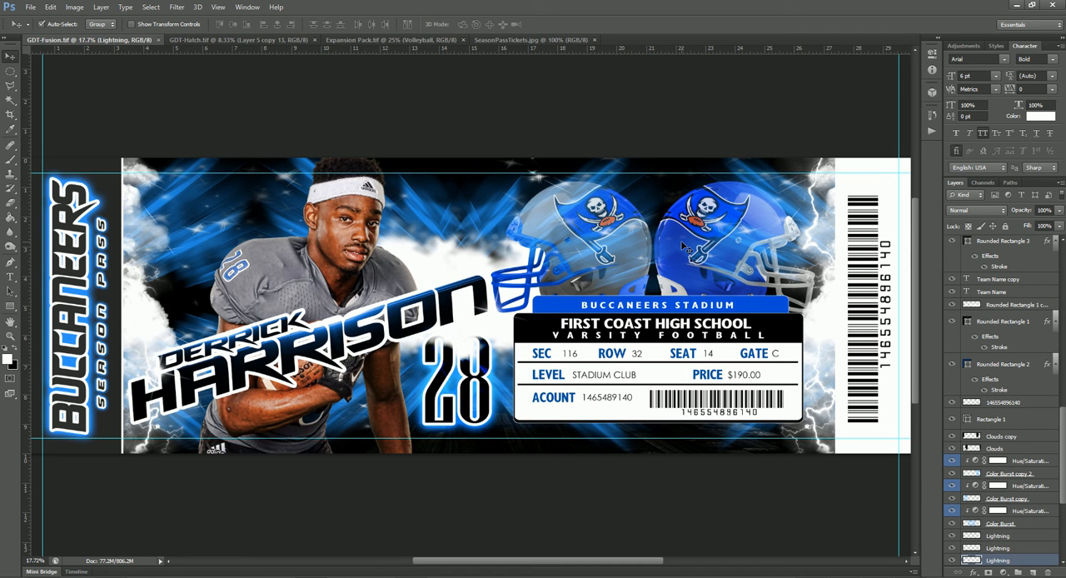
left_click(381, 40)
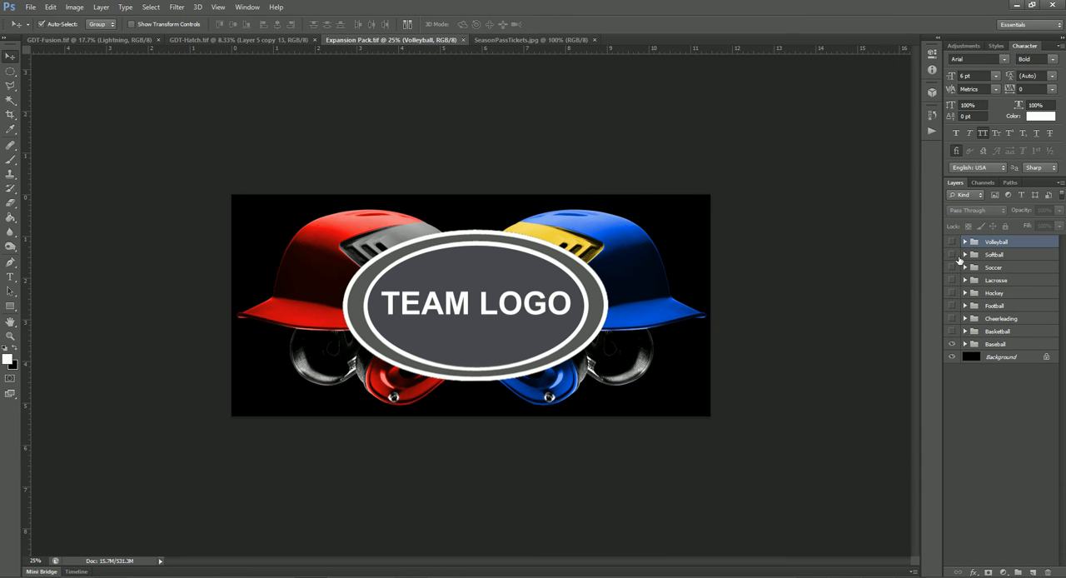
left_click(952, 344)
left_click(952, 330)
left_click(952, 331)
left_click(952, 318)
left_click(952, 318)
left_click(952, 306)
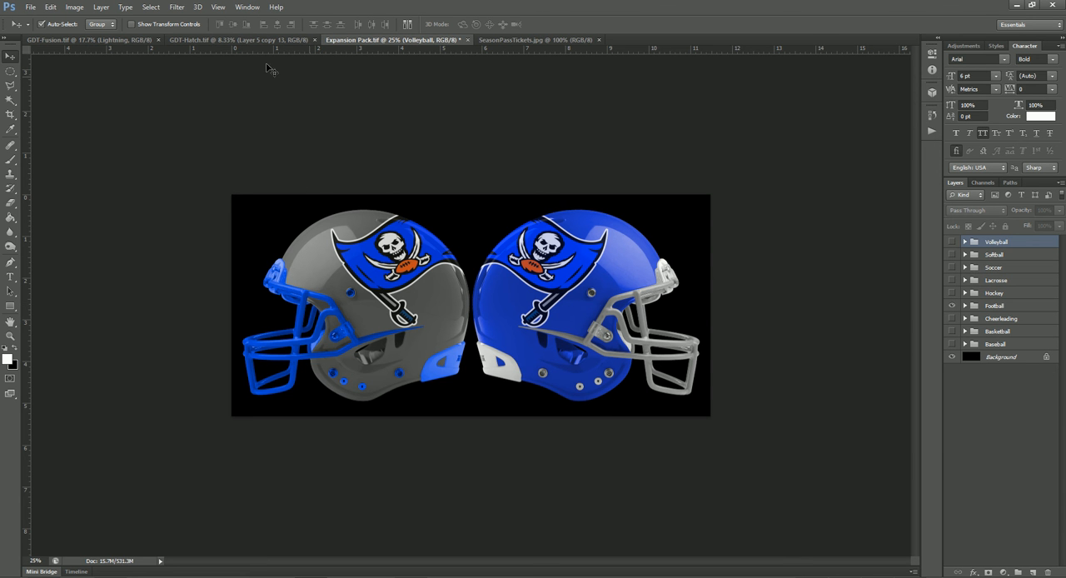
- Compare the GDT-Fusion ticket with the GDT-Hatch ticket and return to GDT-Fusion
left_click(125, 39)
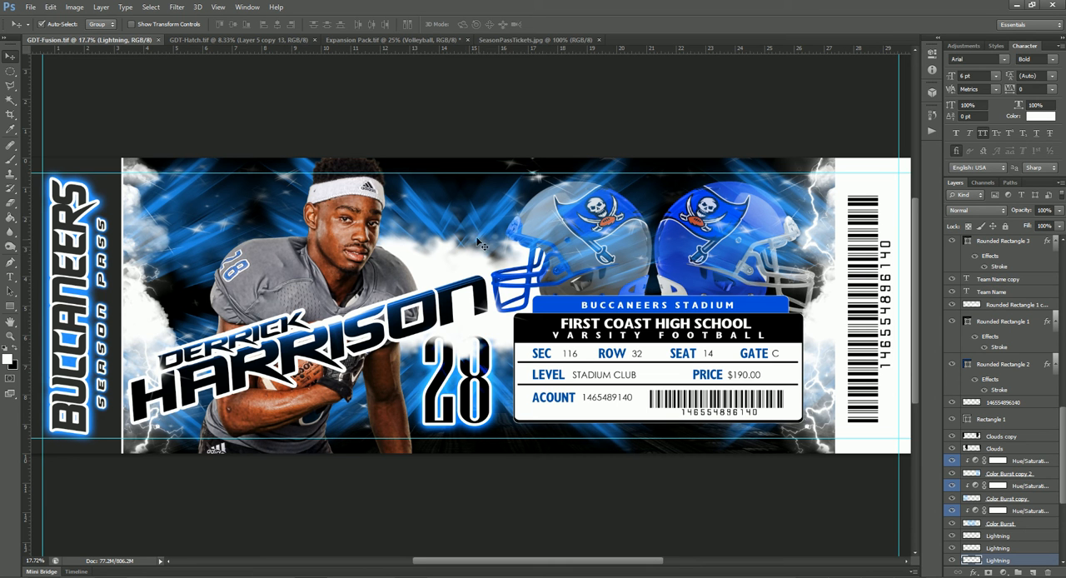
left_click(246, 40)
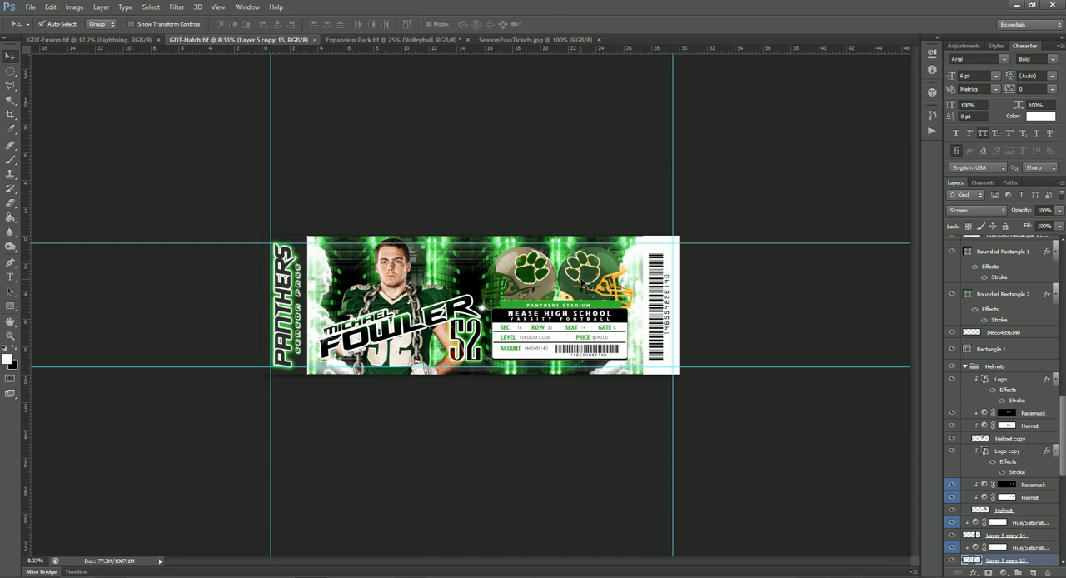
left_click(91, 39)
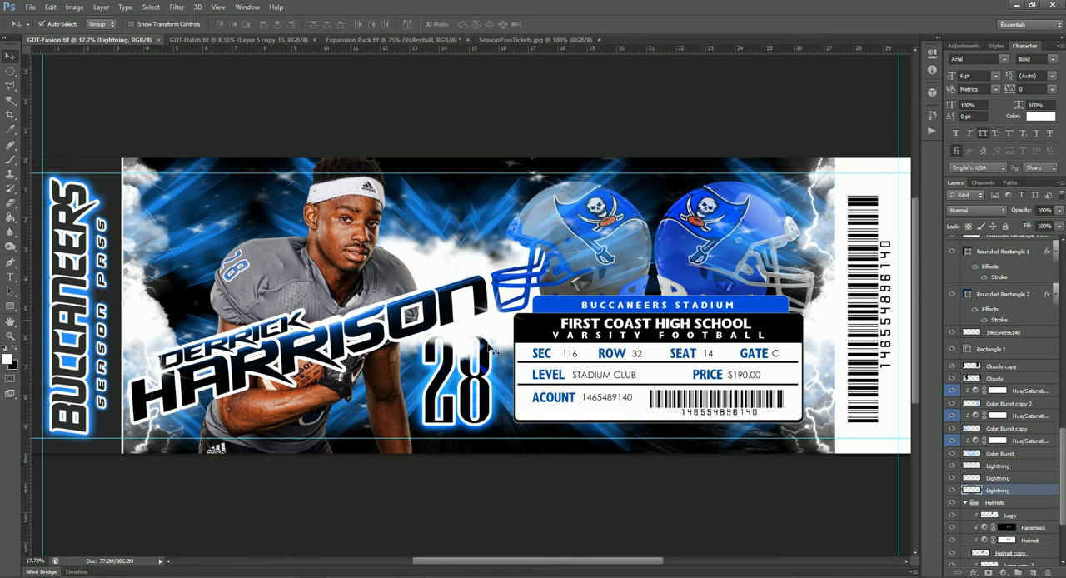
- Collapse the Helmets group in GDT-Fusion's layer stack and select it
scroll(1014, 459, "down", 3)
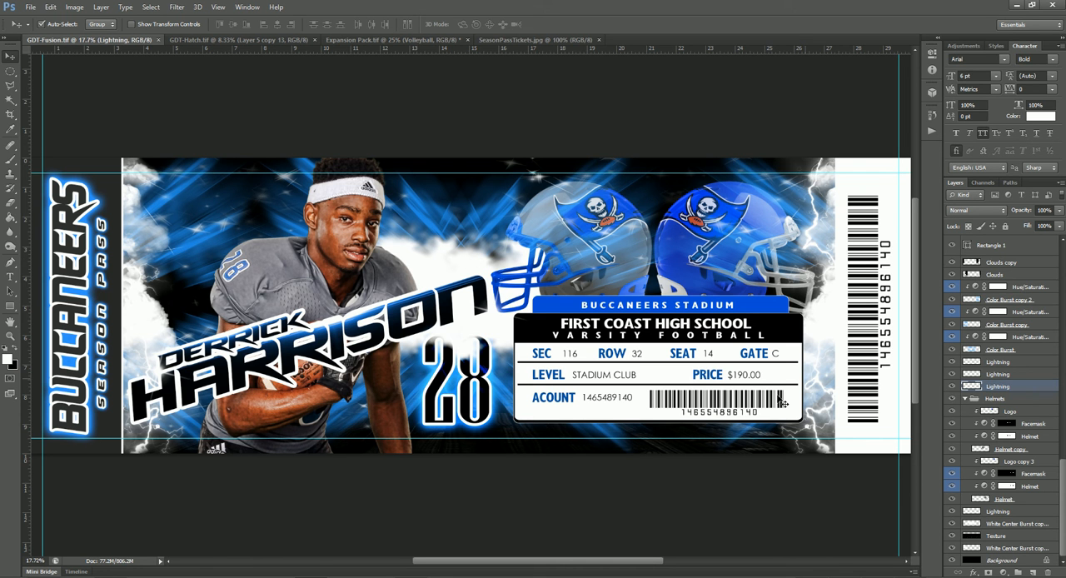
left_click(965, 399)
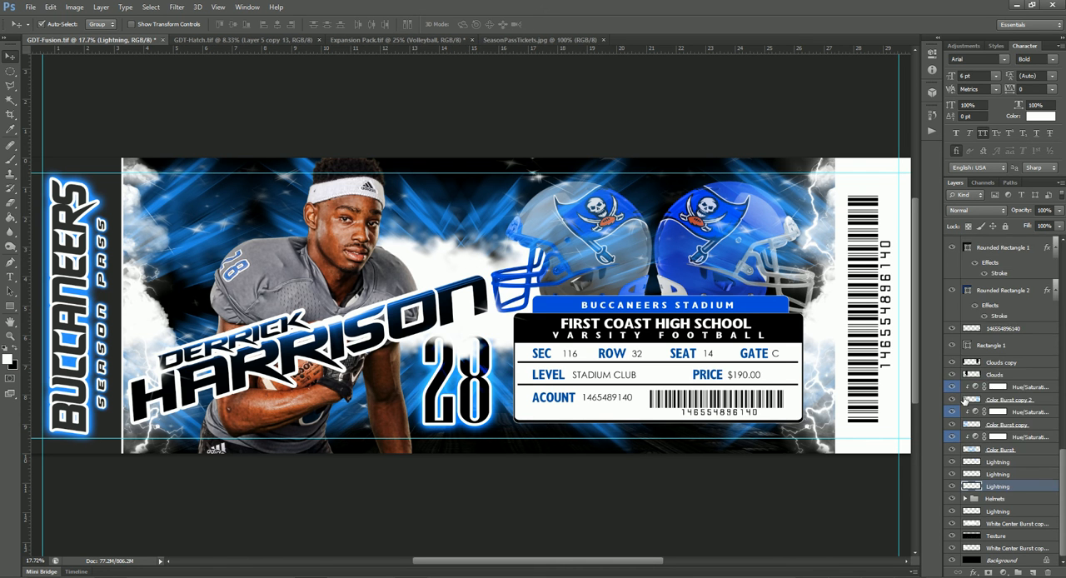
left_click(1042, 500)
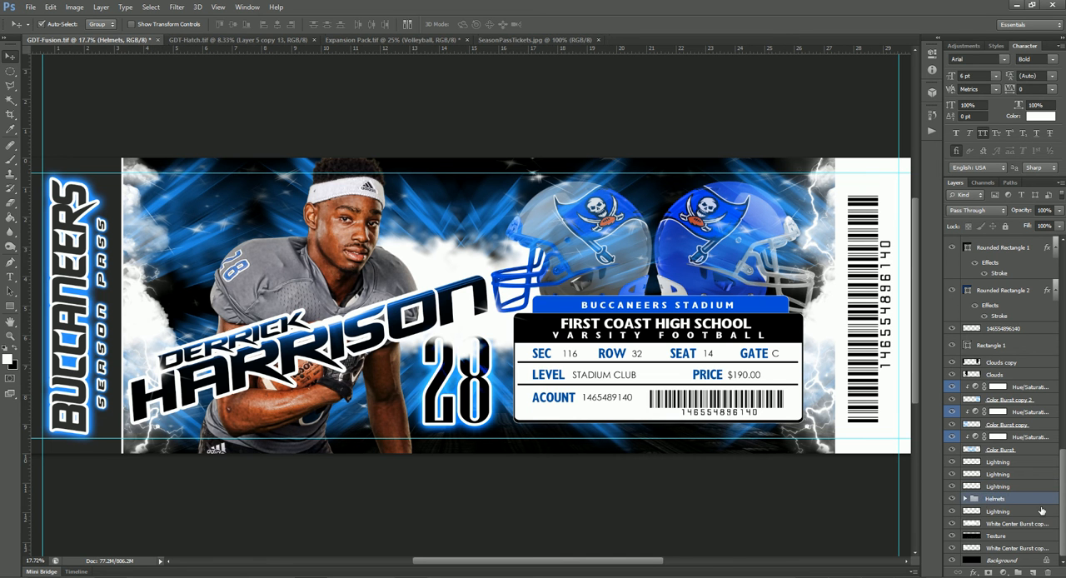
- Set the Hue to 107 on all three Hue/Saturation adjustments clipped to the Color Burst layers
double_click(976, 437)
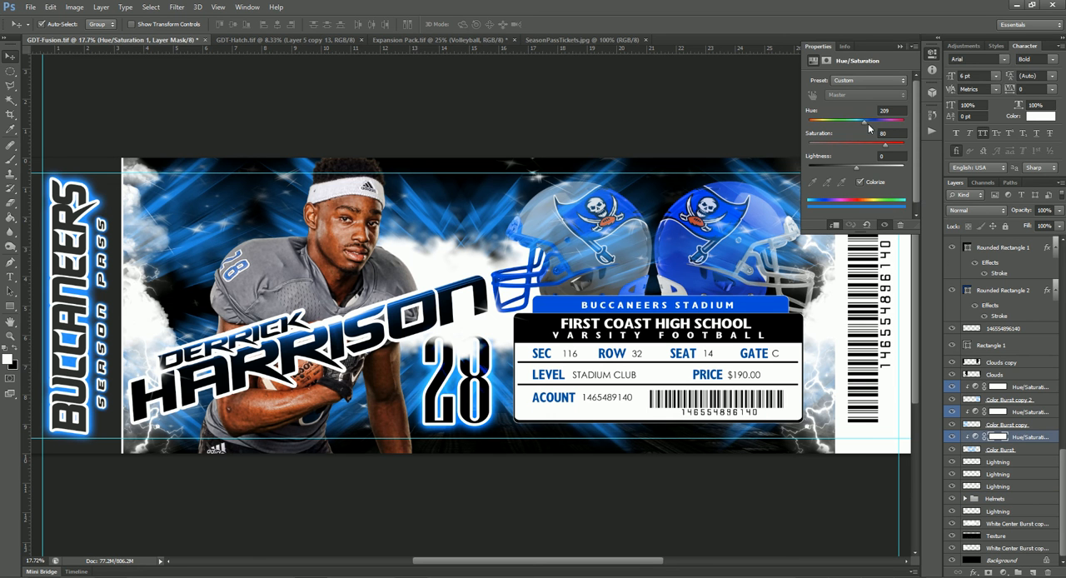
left_click_drag(864, 125, 838, 127)
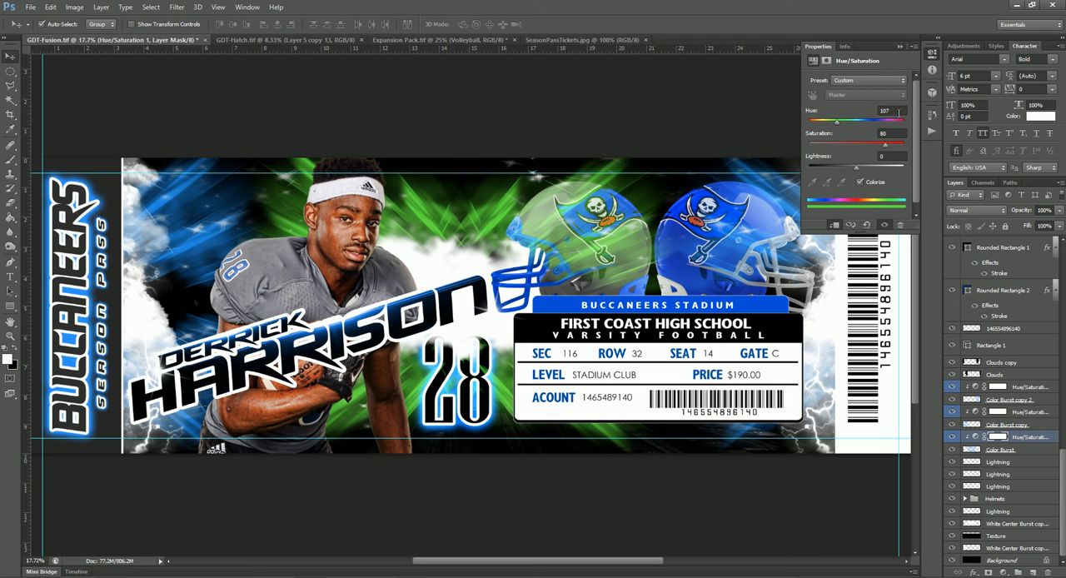
left_click(976, 412)
left_click(887, 111)
type("107")
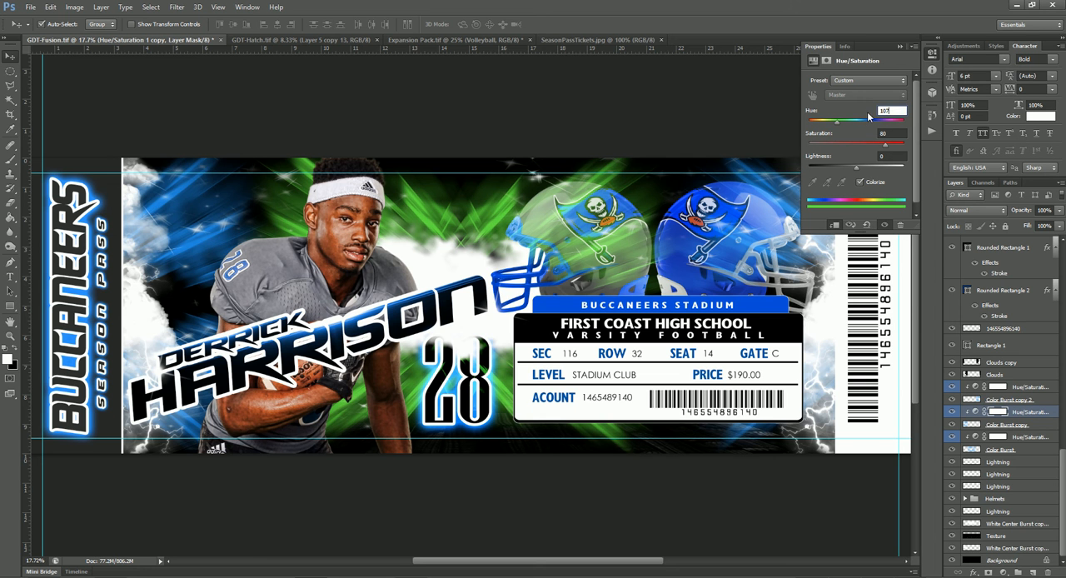
left_click(977, 385)
left_click(881, 110)
type("107")
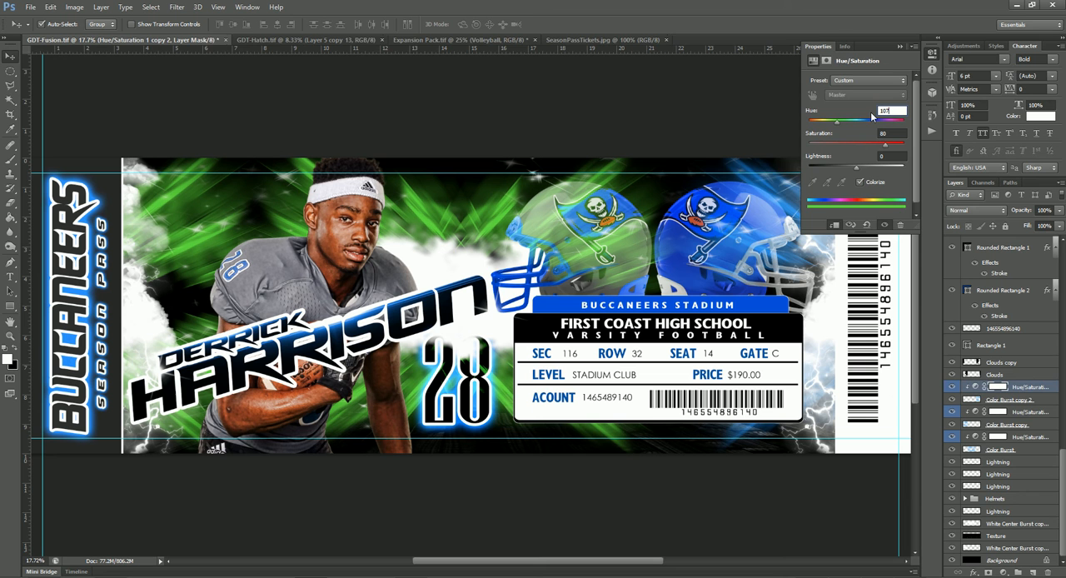
left_click(663, 167)
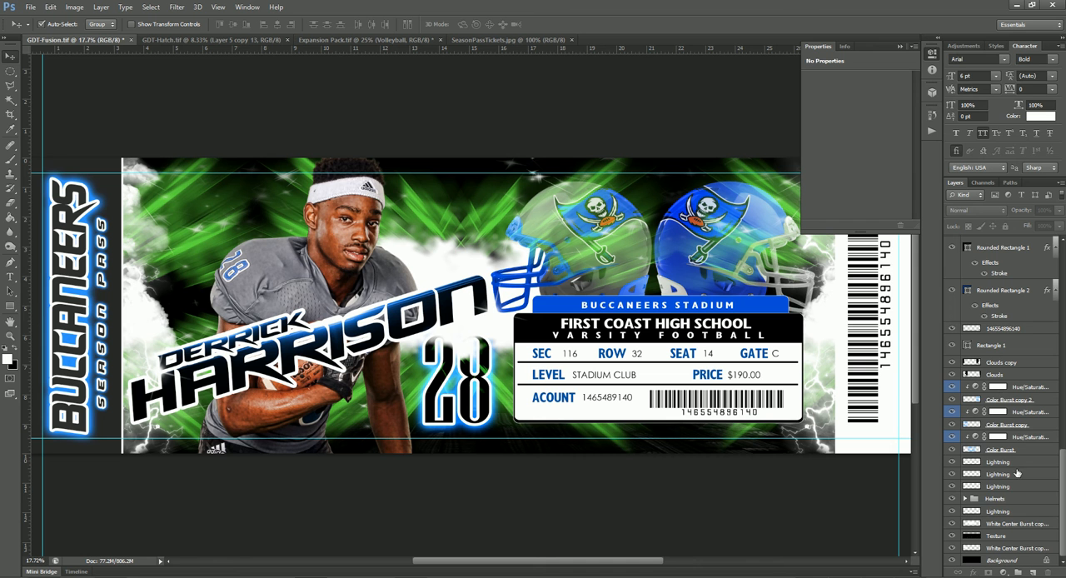
- Move the Helmets group above the Color Burst layers and their adjustments, and collapse the adjustment properties
left_click_drag(1003, 502, 1010, 386)
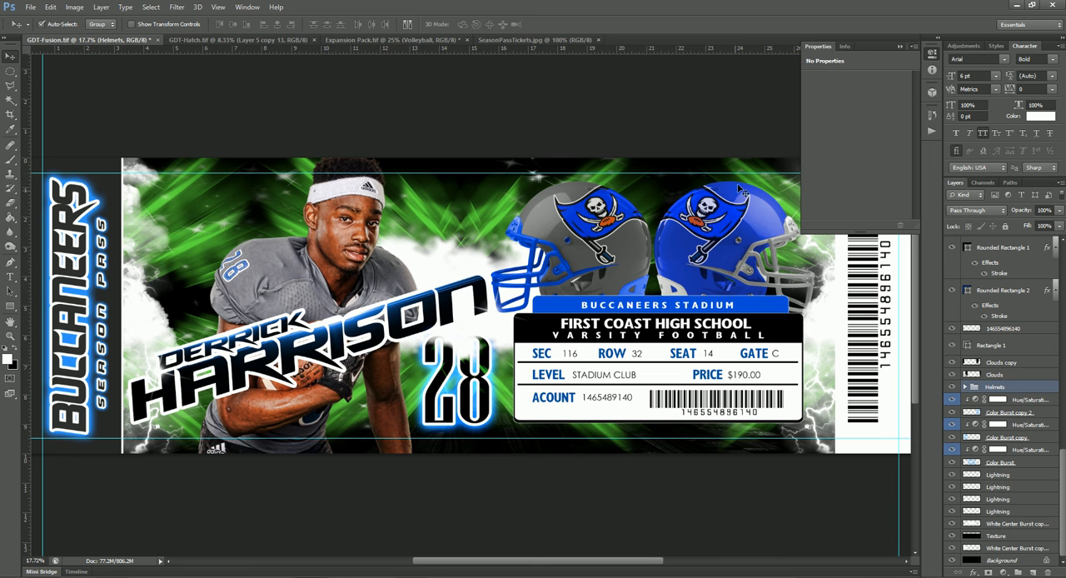
left_click(749, 96)
left_click(900, 45)
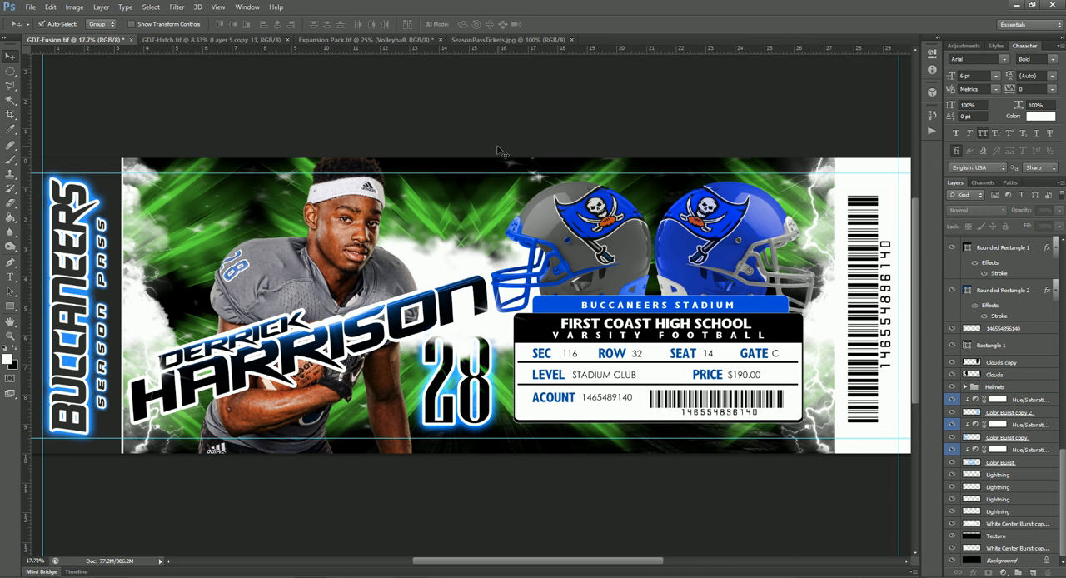
- Replace the vertical team name "buccaneers" along the ticket's edge with "panthers"
right_click(82, 233)
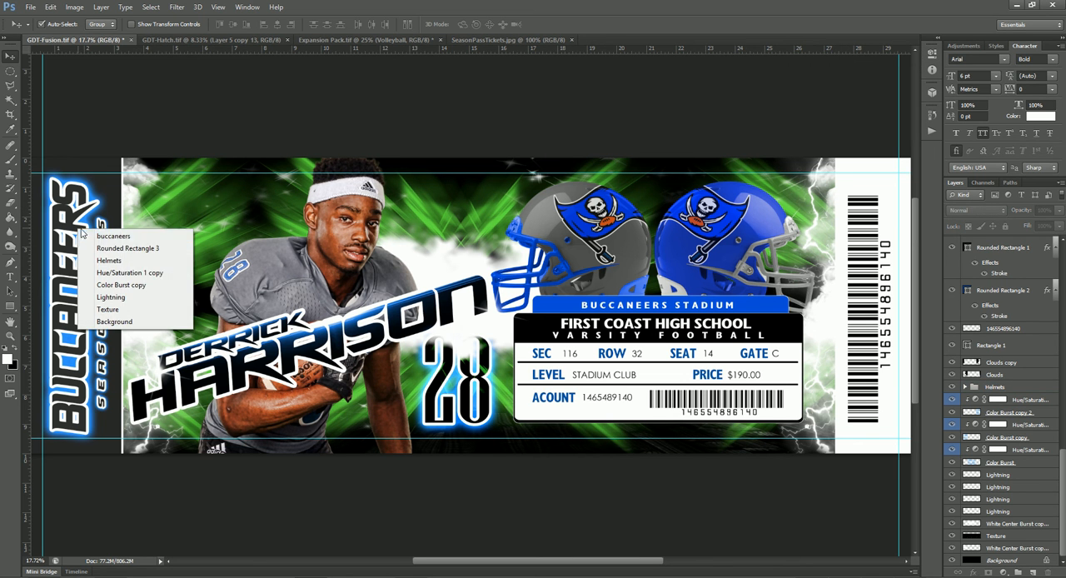
left_click(113, 236)
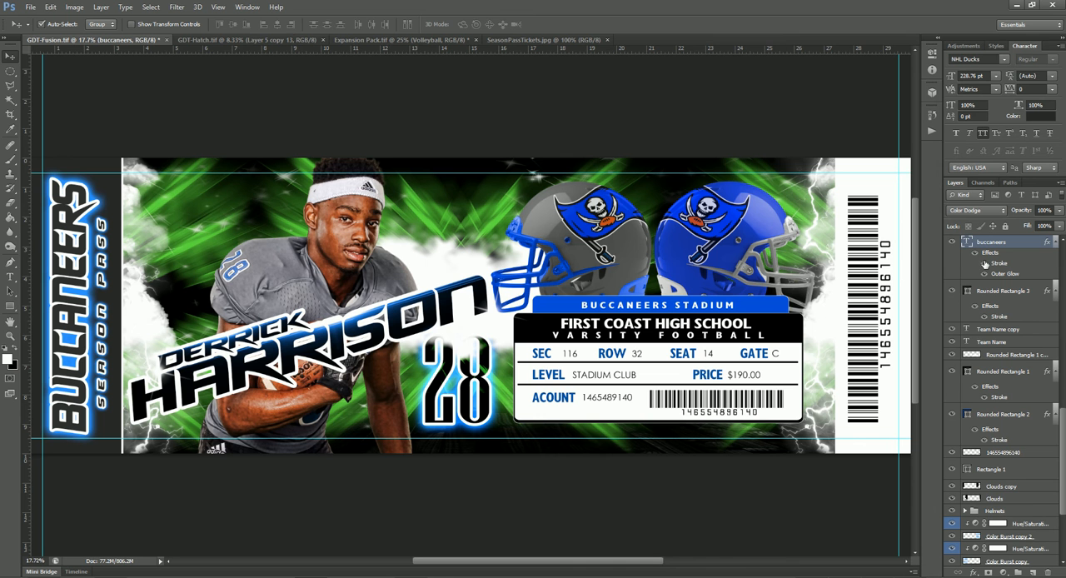
left_click(248, 39)
left_click(131, 37)
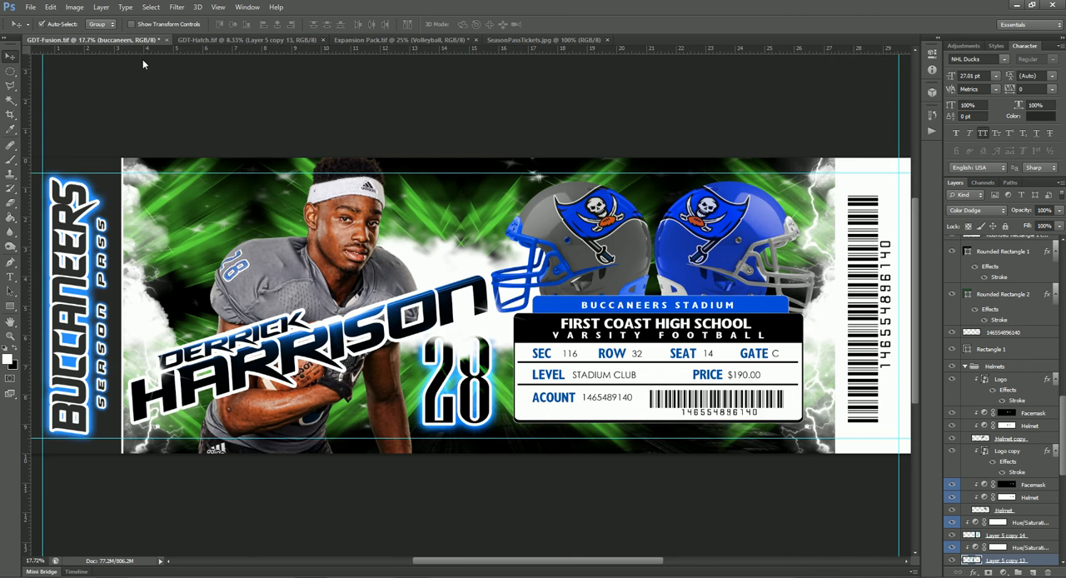
left_click(10, 276)
left_click_drag(73, 235, 64, 431)
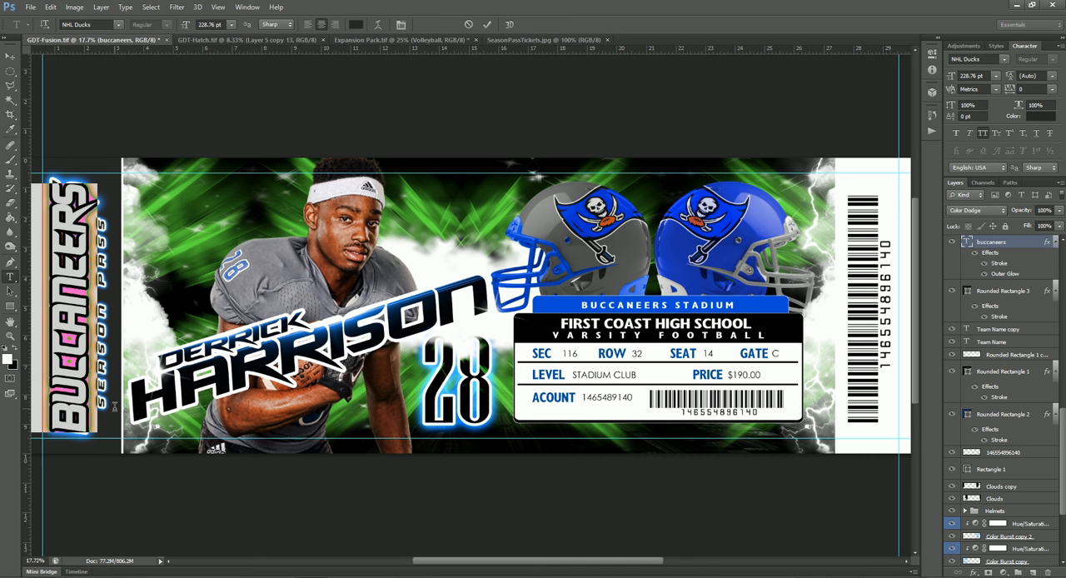
type("panthers")
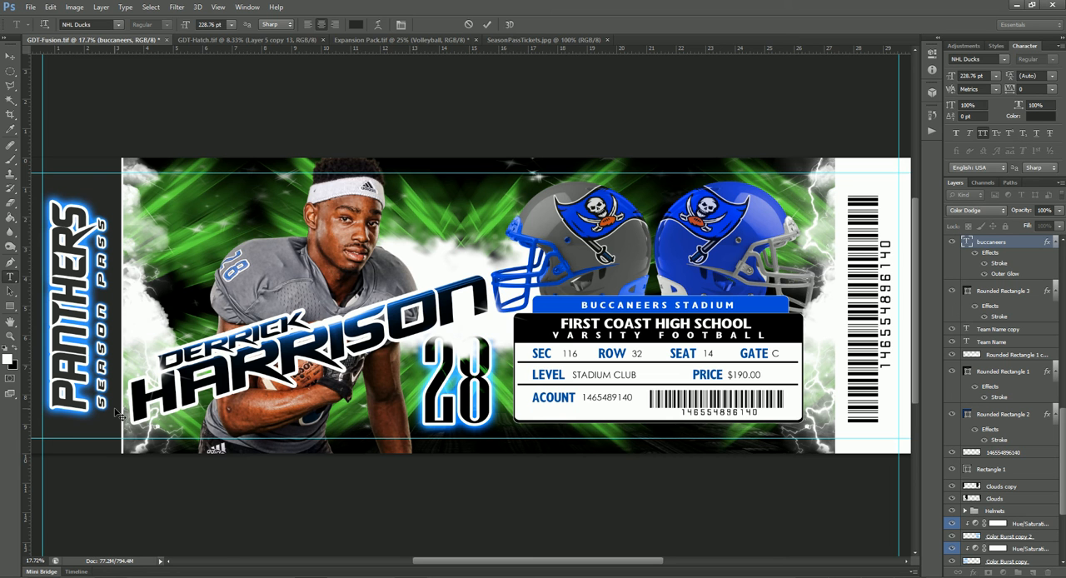
key("ctrl+Return")
- Stretch the panthers text lengthwise to fill the space between the upper and lower guides
key("ctrl+t")
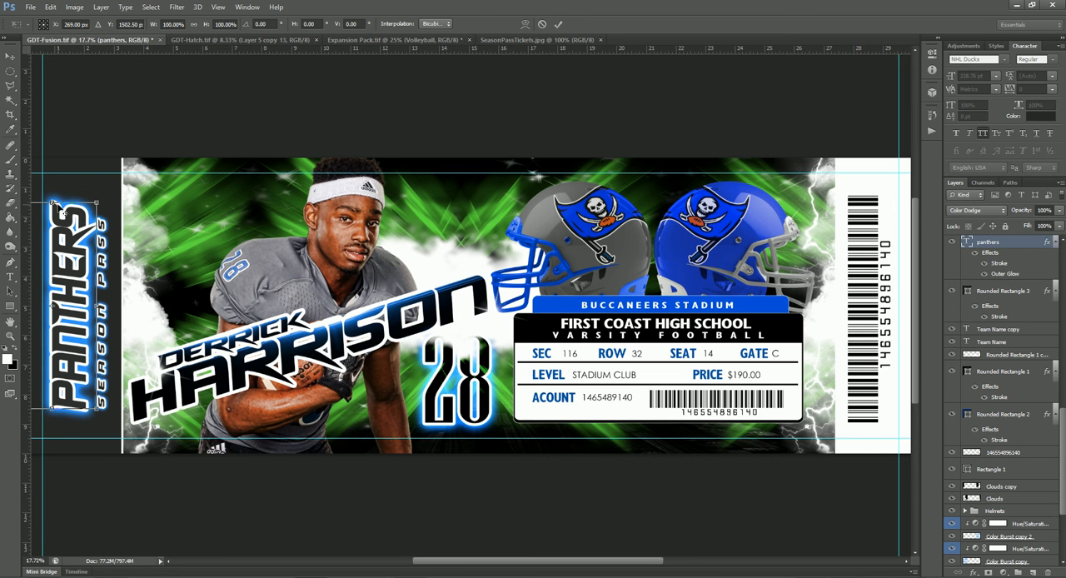
left_click_drag(52, 202, 52, 178)
key("Return")
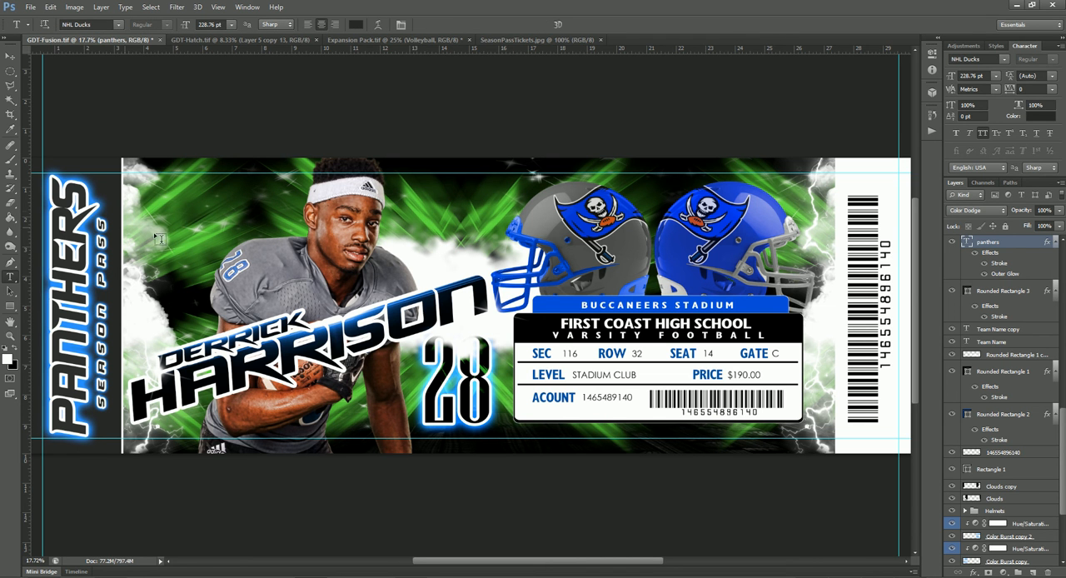
- Change the Outer Glow color of the panthers text to green, 00ac00
double_click(1004, 274)
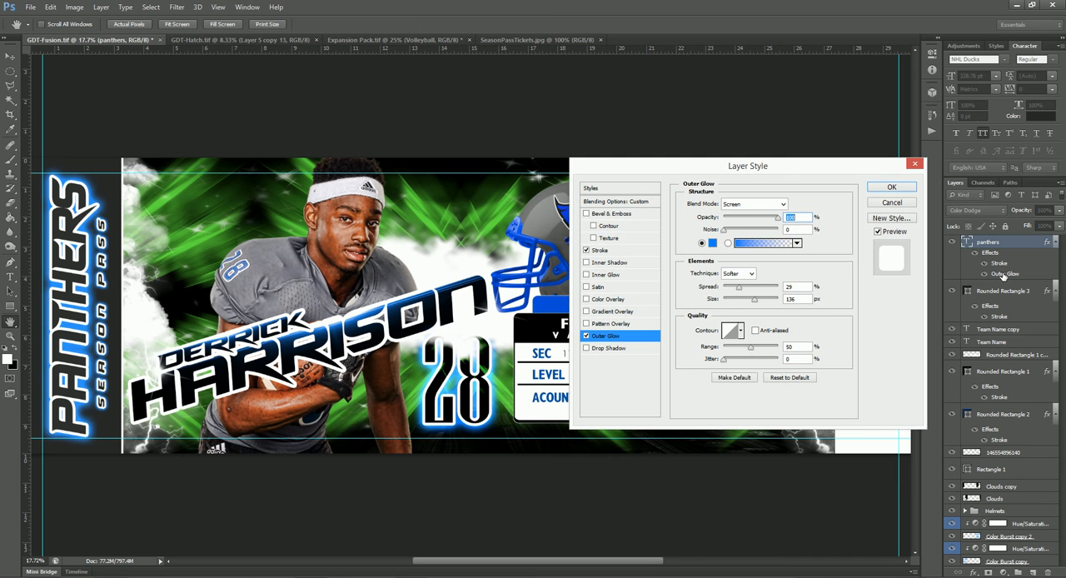
left_click(713, 243)
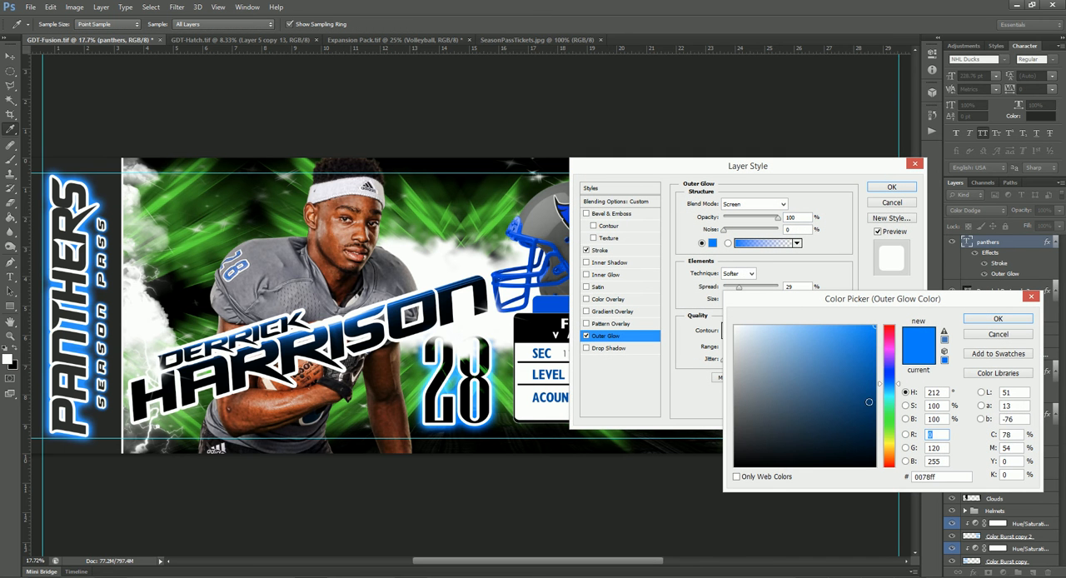
left_click(888, 424)
left_click(875, 384)
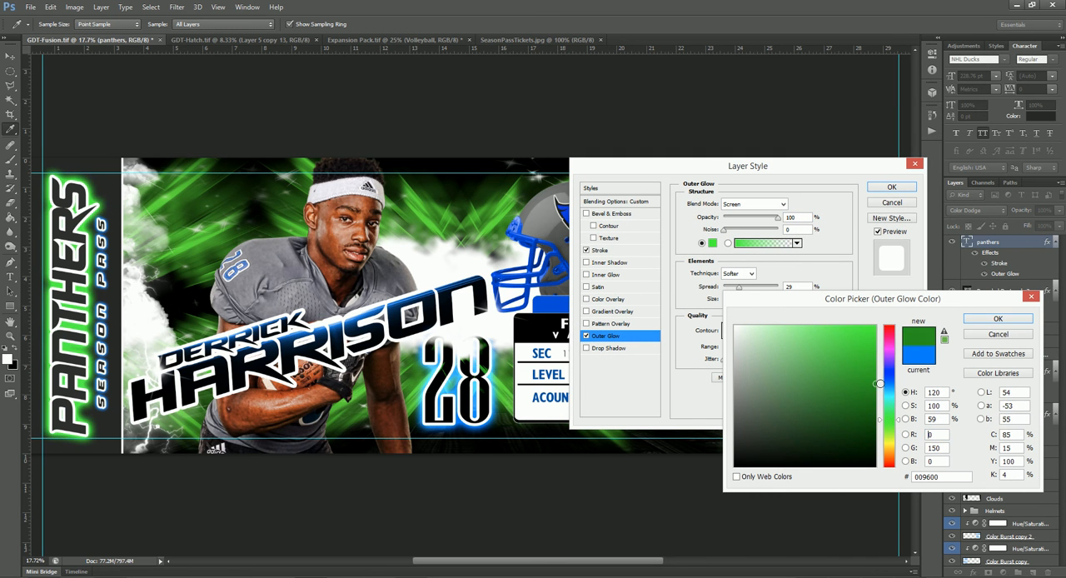
left_click(875, 371)
left_click(950, 477)
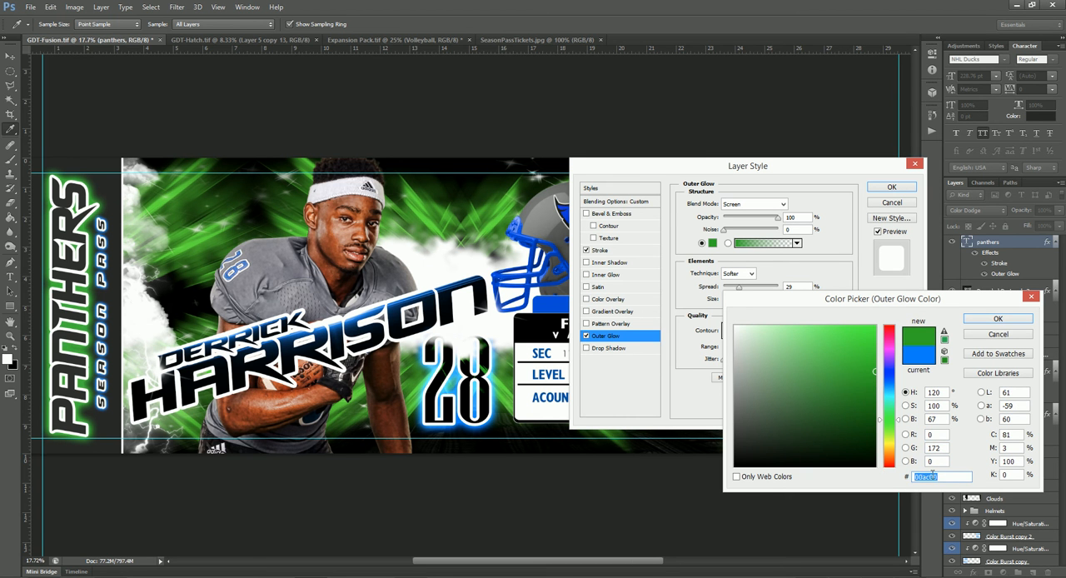
left_click(992, 320)
left_click(896, 190)
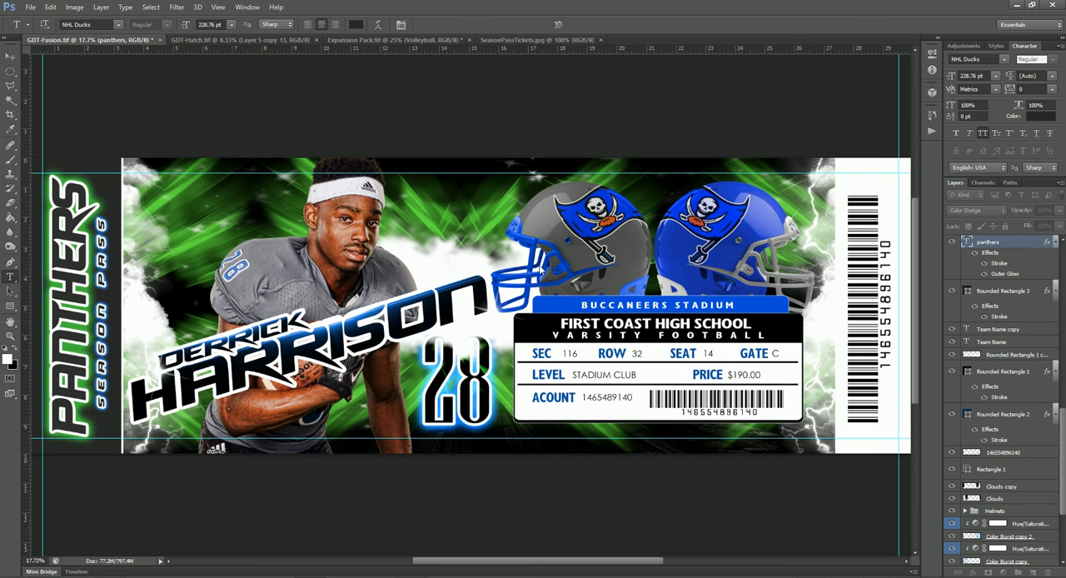
- Change the Outer Glow color of the vertical "season pass" text to green, 00ac00
right_click(104, 264, "ctrl")
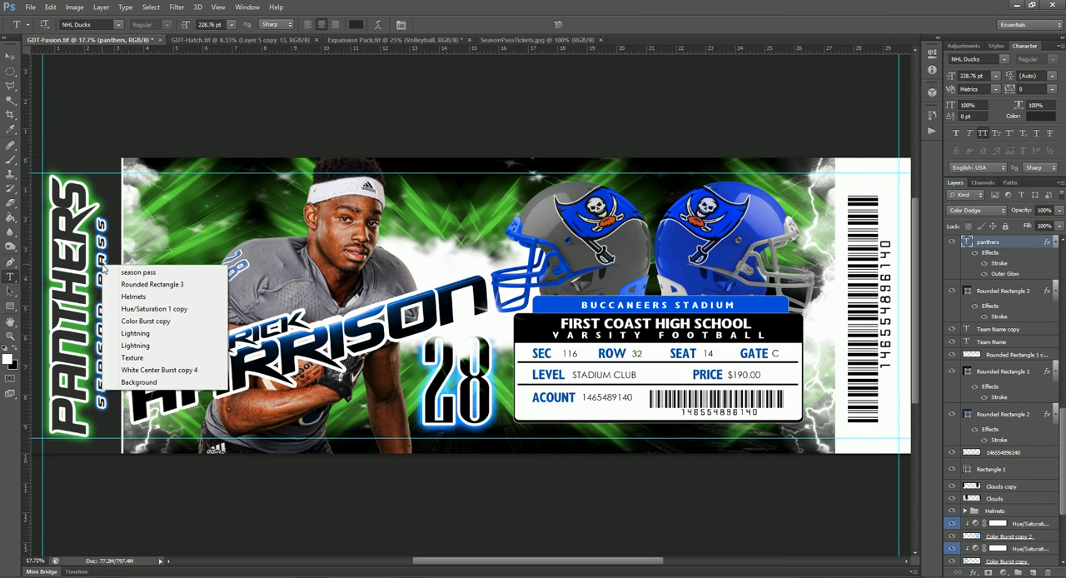
left_click(109, 273)
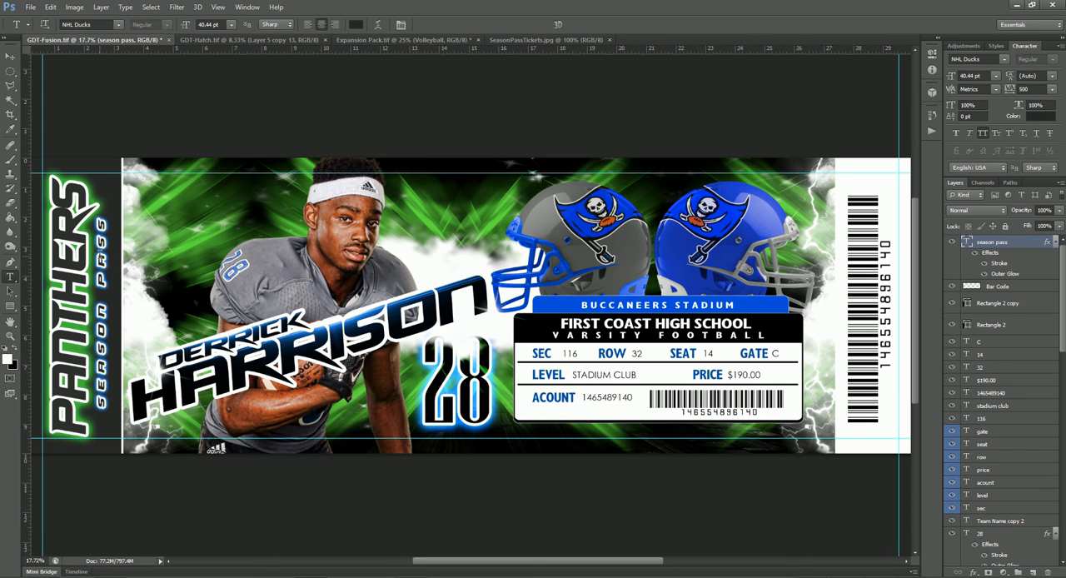
right_click(107, 264, "ctrl")
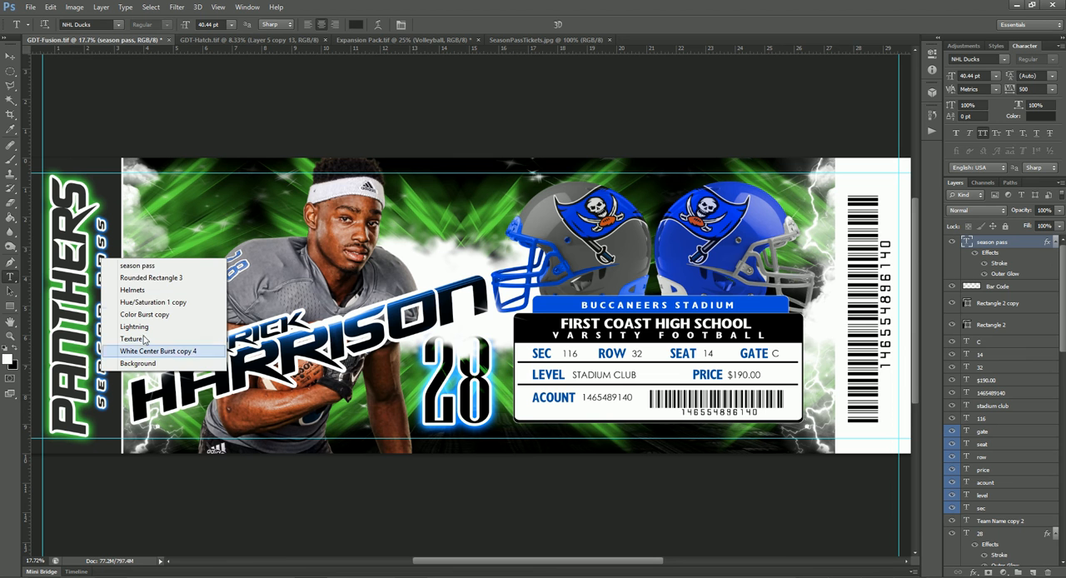
left_click(148, 268)
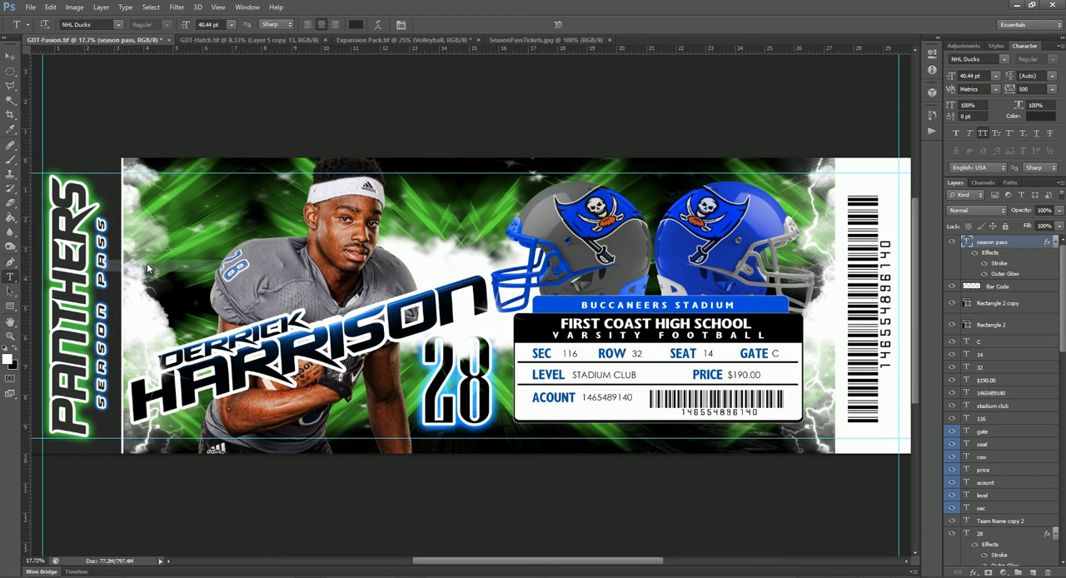
double_click(1005, 274)
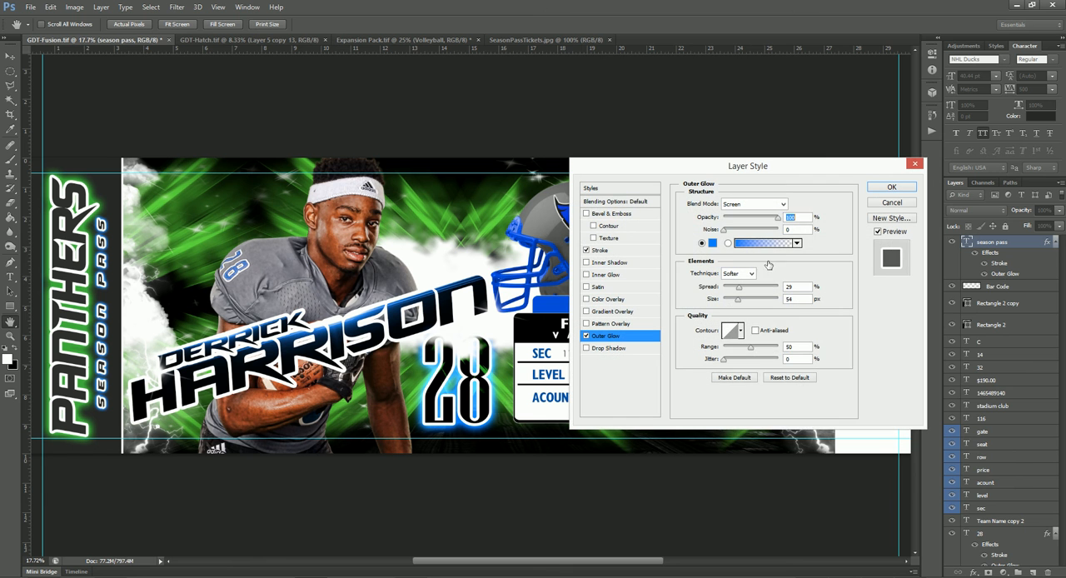
left_click(712, 242)
double_click(935, 476)
type("00ac00")
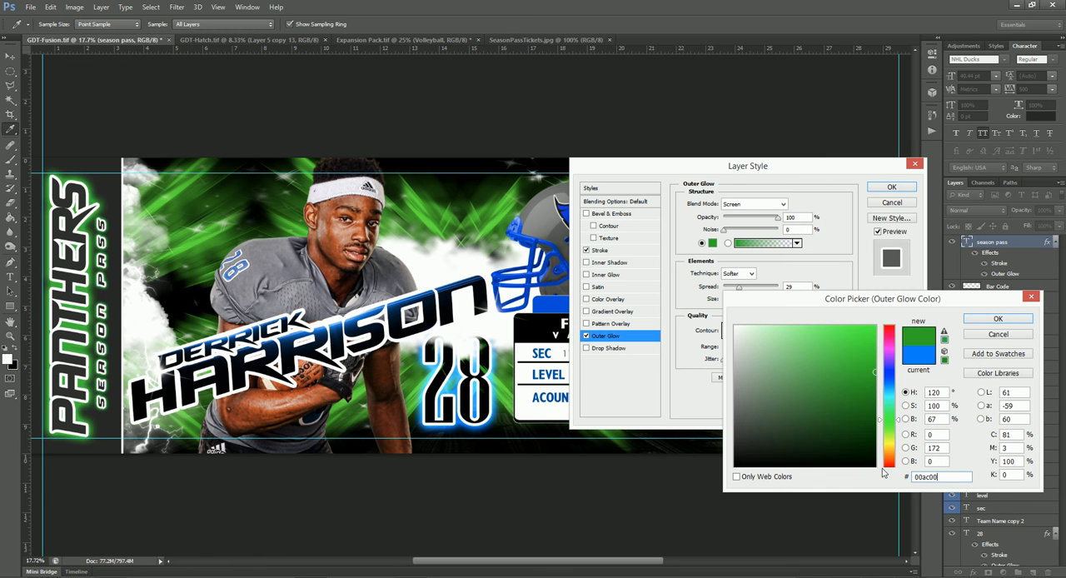
left_click(998, 320)
left_click(891, 187)
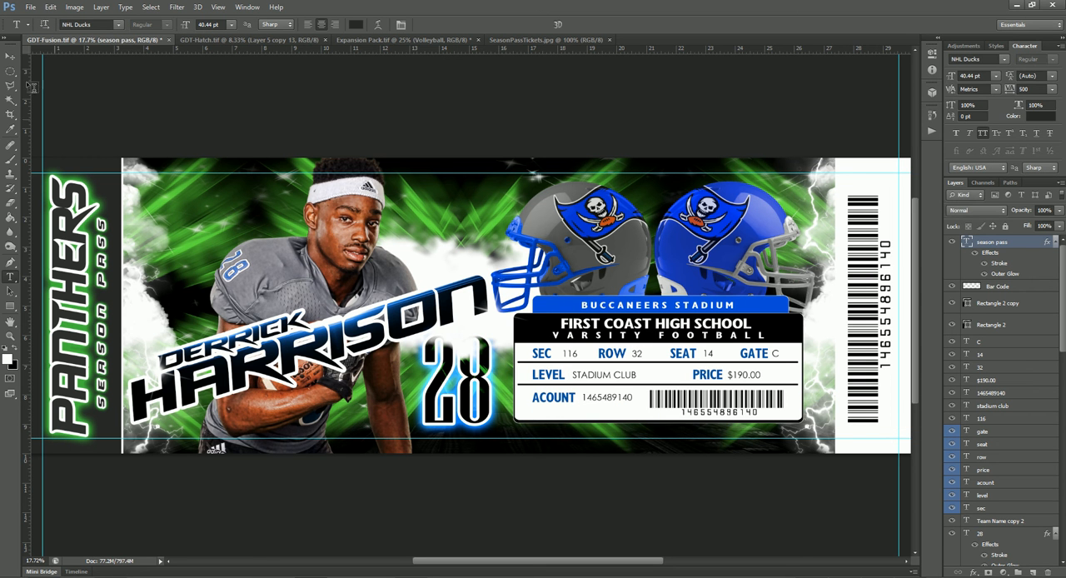
- Change the Outer Glow color of the jersey number 28 text to green, 00ac00
left_click(11, 55)
right_click(484, 399)
left_click(496, 403)
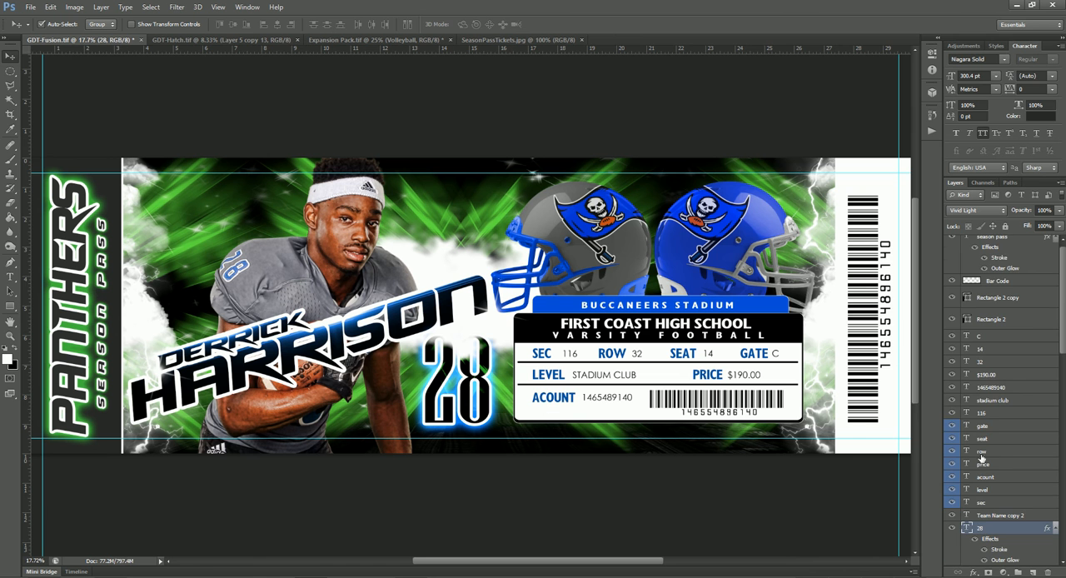
scroll(987, 459, "down", 3)
double_click(1006, 427)
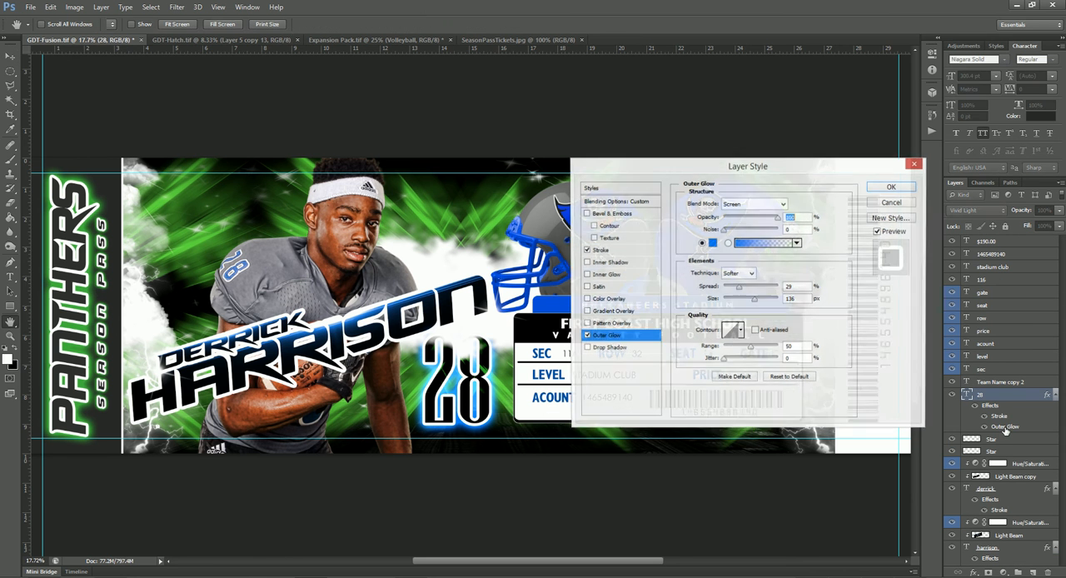
left_click(713, 243)
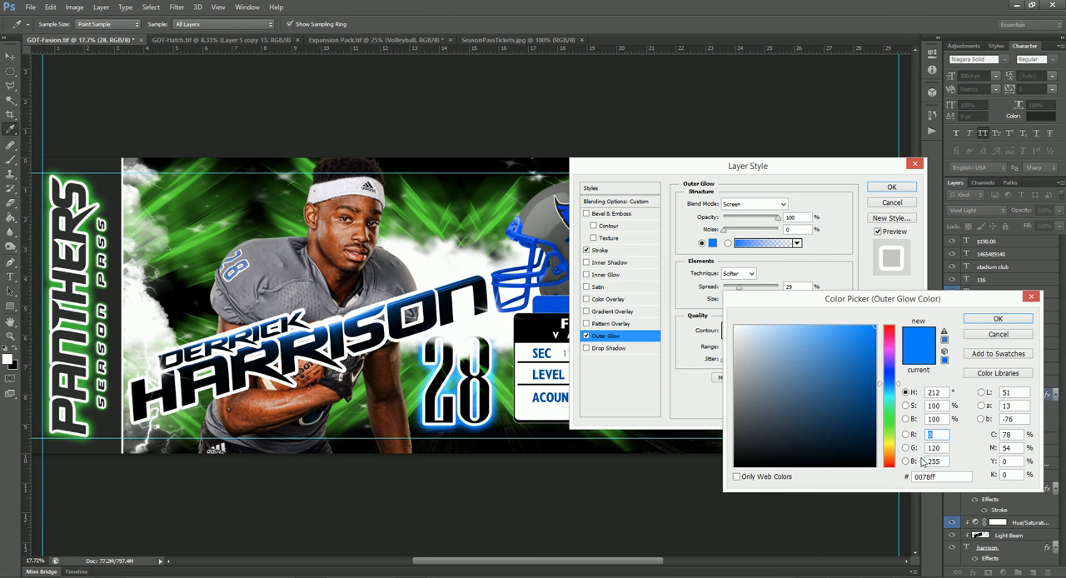
type("00ac00")
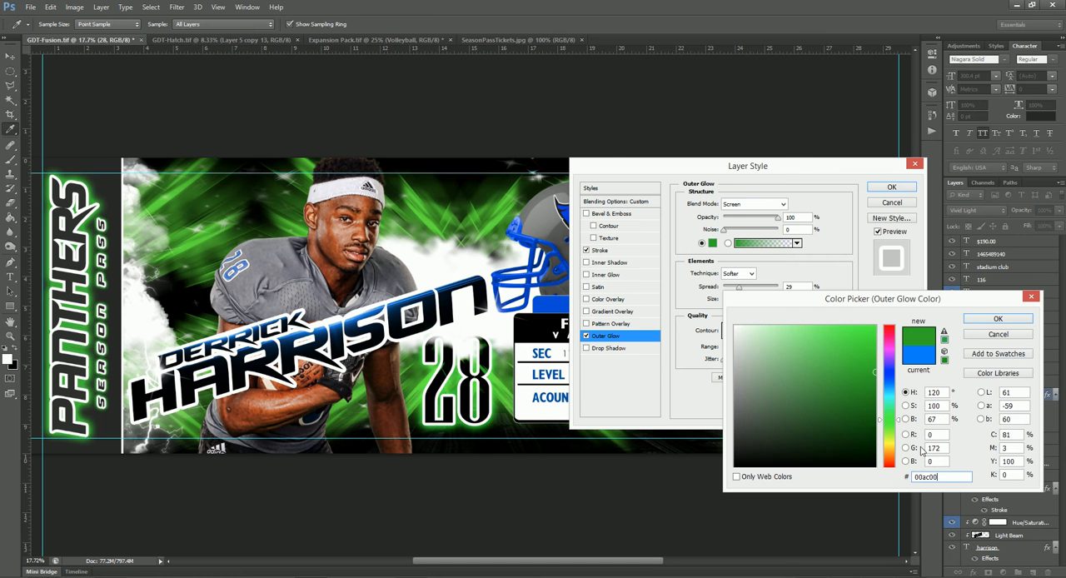
left_click(981, 325)
left_click(892, 188)
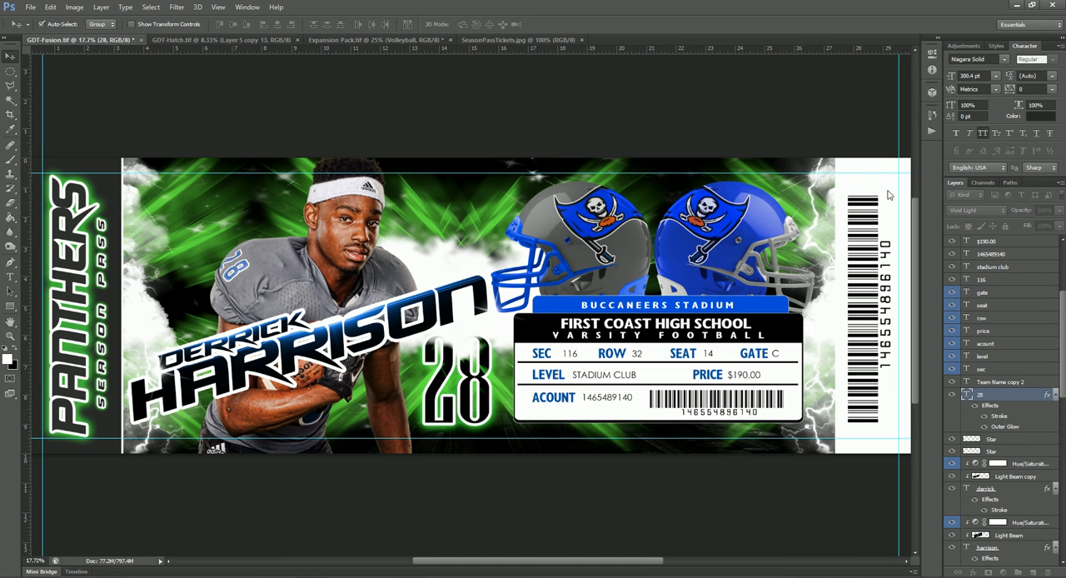
- Set the Hue/Saturation hue to 105 for the light beam on the player's first name and 113 for the last name's
right_click(254, 331)
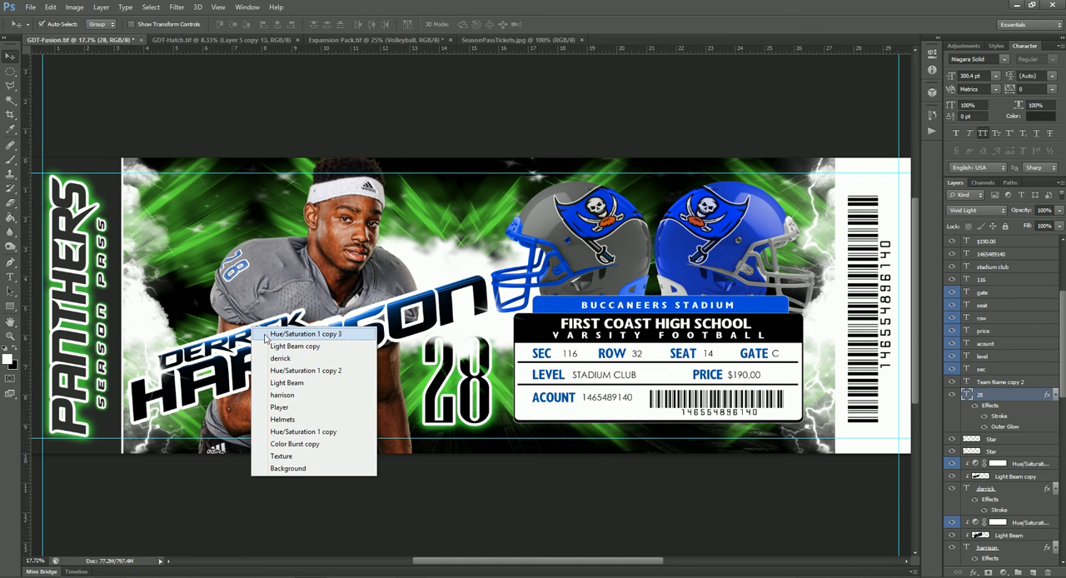
left_click(279, 331)
scroll(983, 434, "down", 3)
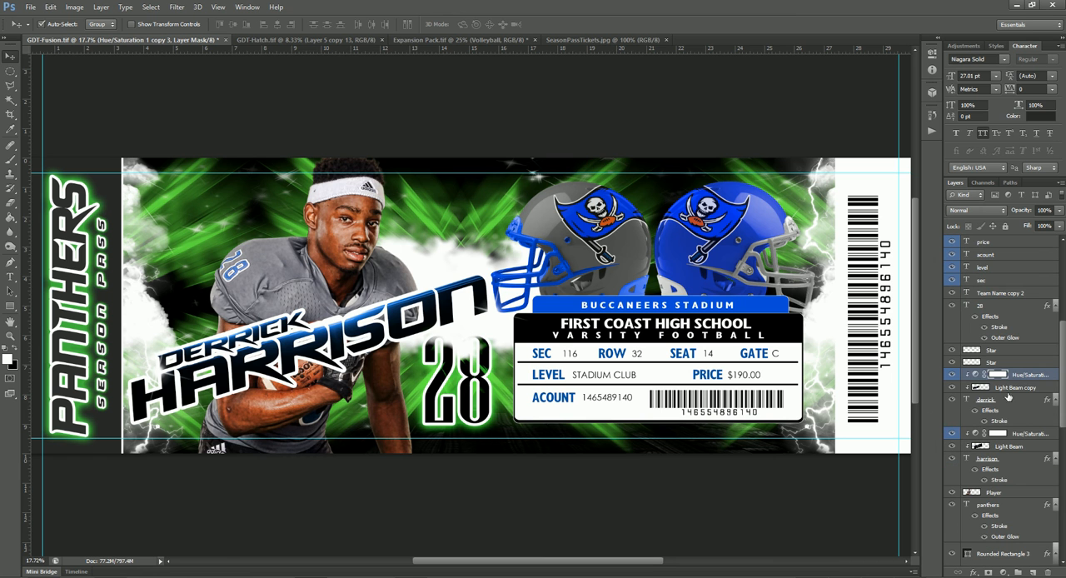
double_click(976, 375)
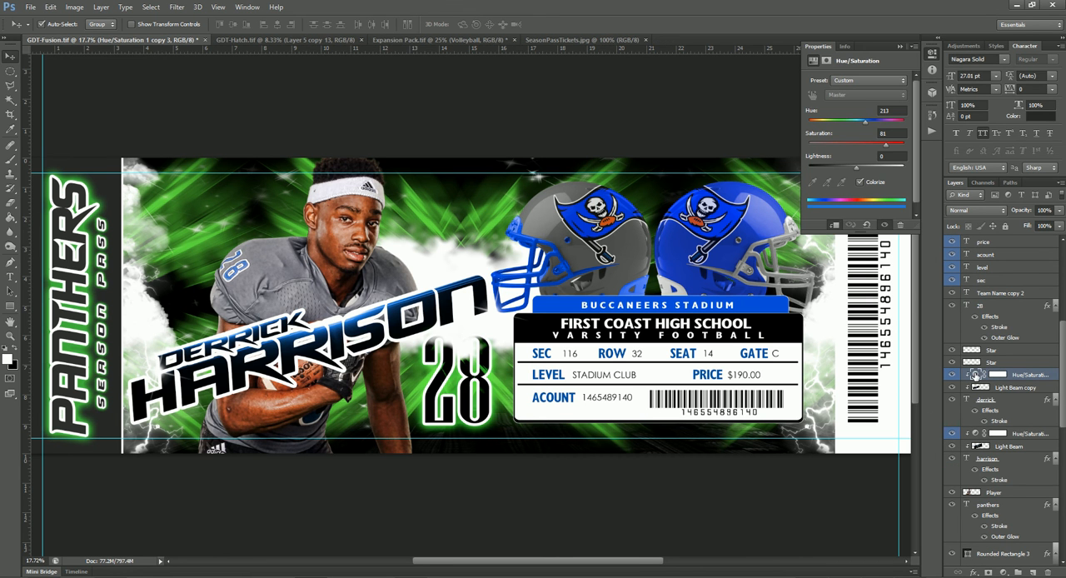
left_click_drag(862, 122, 837, 122)
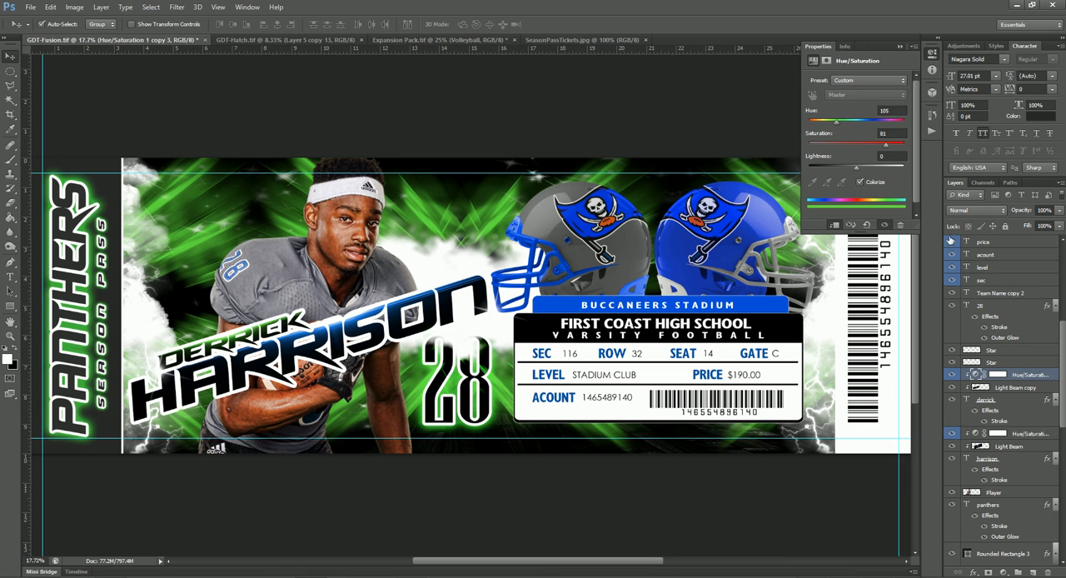
left_click(977, 434)
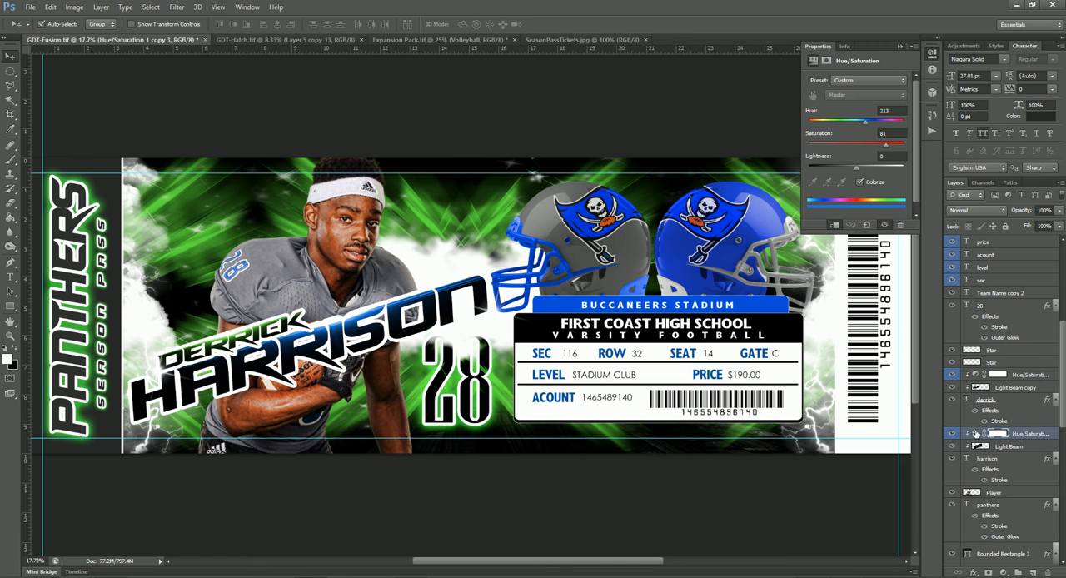
left_click(840, 123)
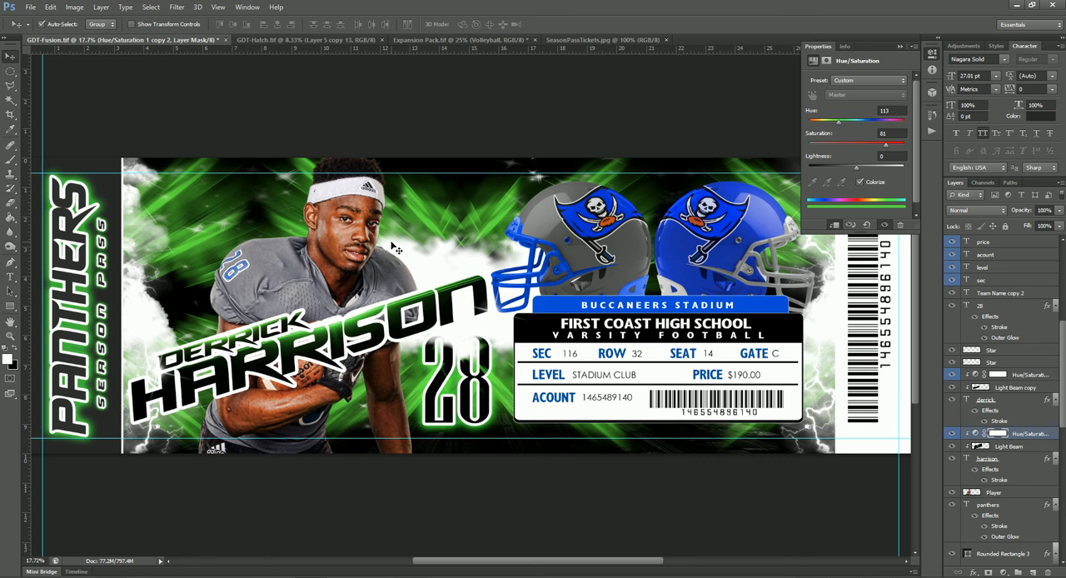
- Change the fill color of the rounded stadium name banner to green, 00ac00
left_click(557, 304)
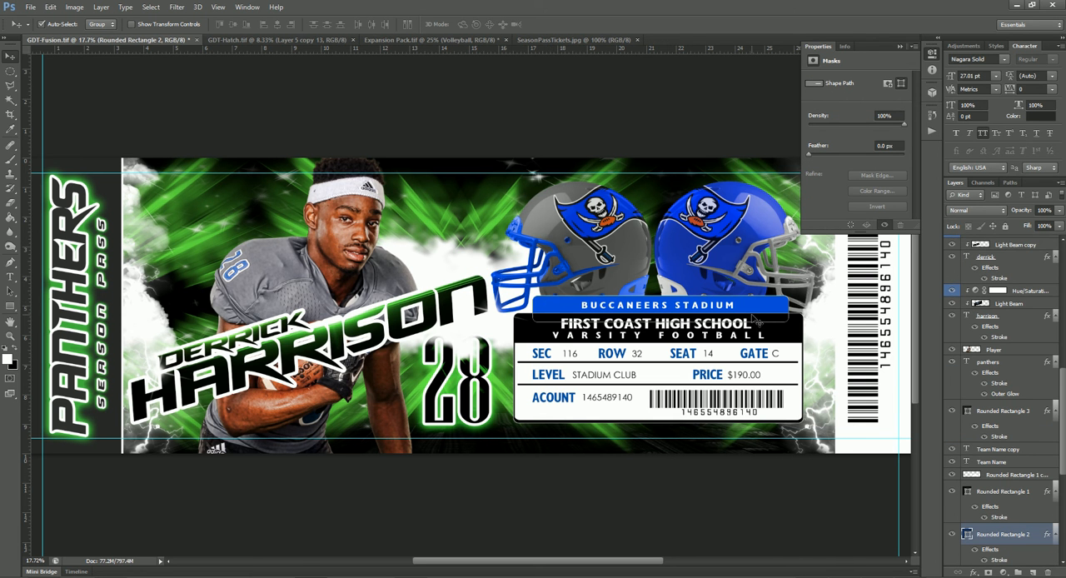
double_click(966, 534)
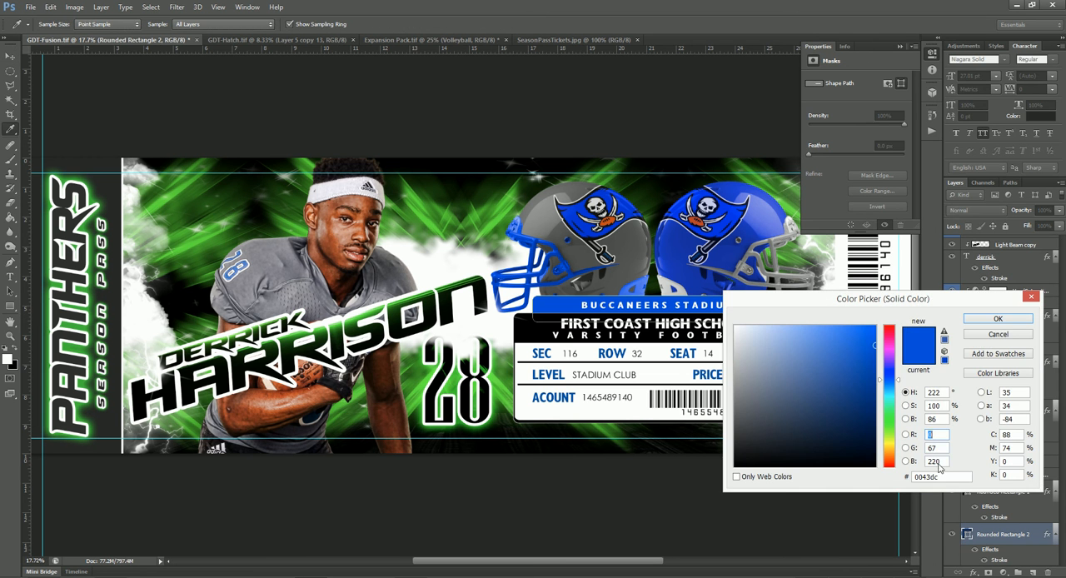
double_click(950, 476)
key("ctrl+v")
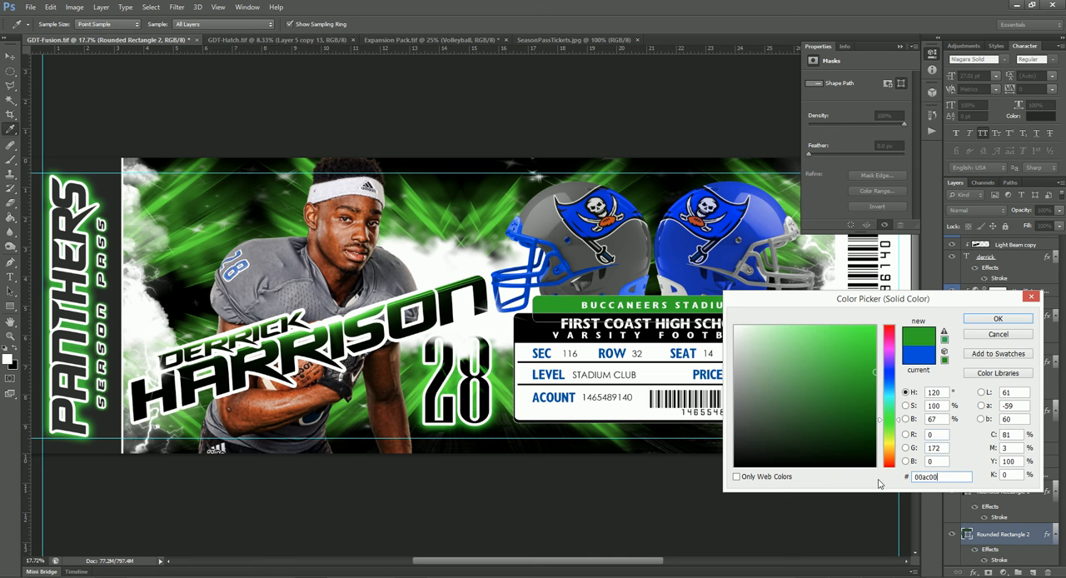
left_click(998, 321)
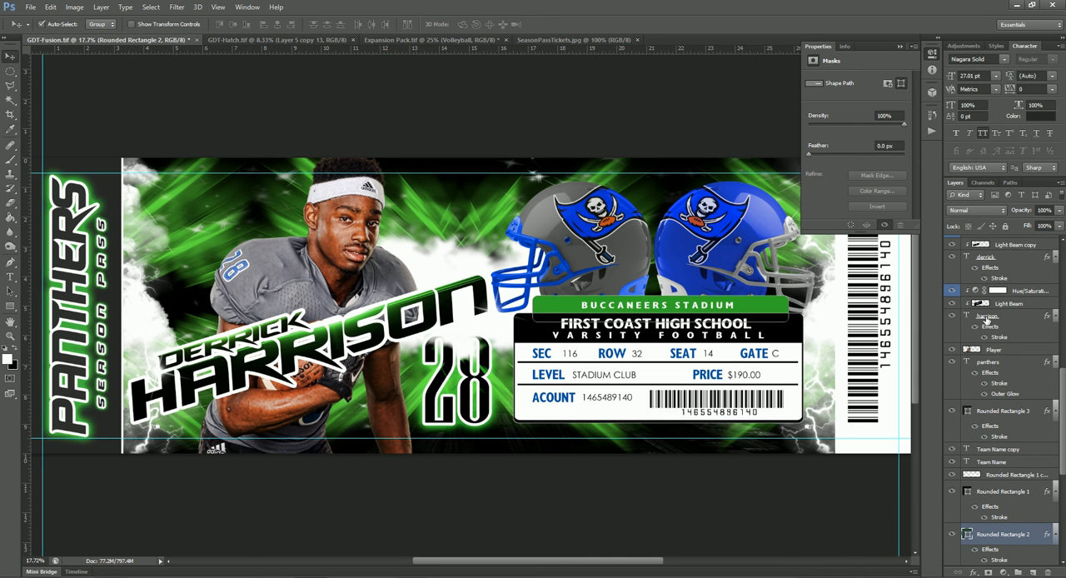
- Recolor the ticket label texts, from the gate layer through the sec layer, to green 00ac00
key("v")
left_click(763, 367)
left_click(760, 362)
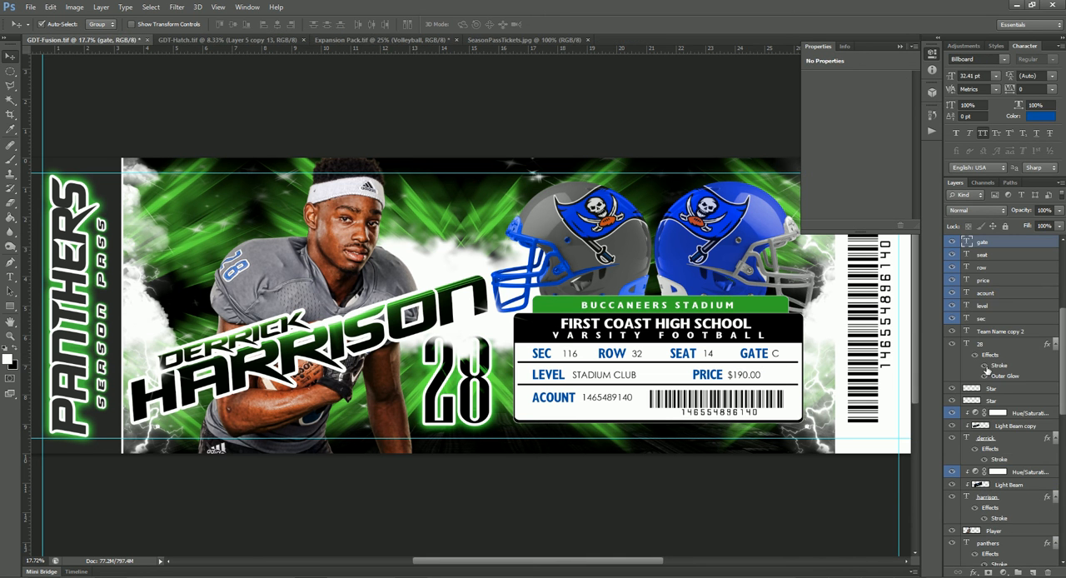
left_click(989, 366, "shift")
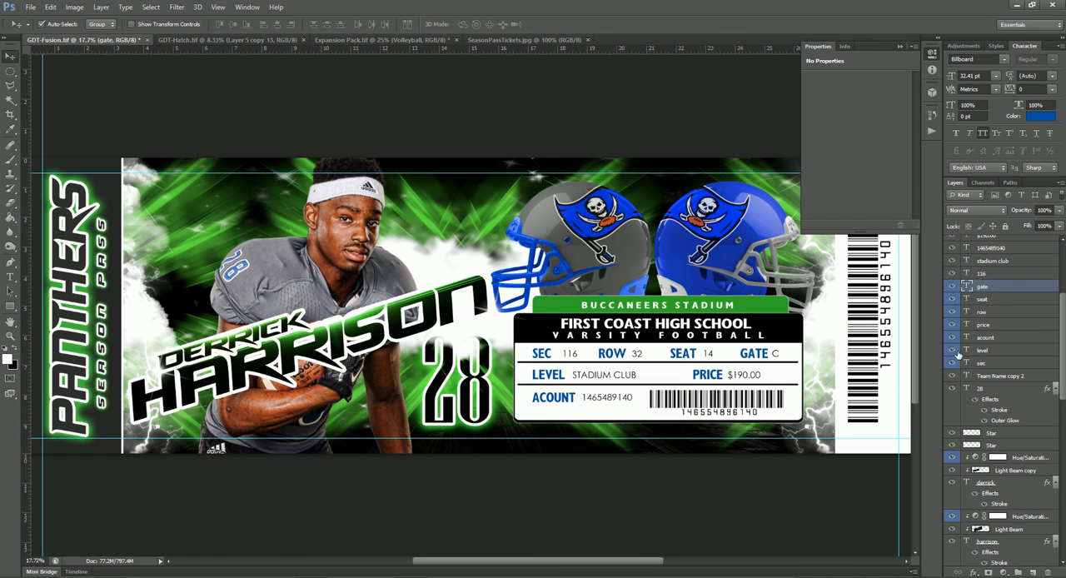
left_click(993, 364, "shift")
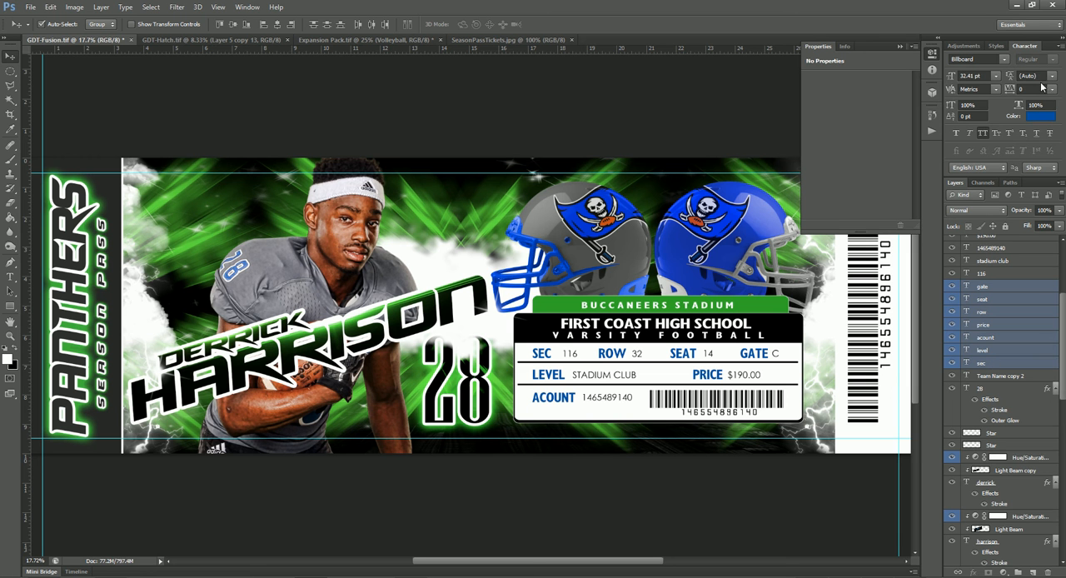
left_click(1037, 117)
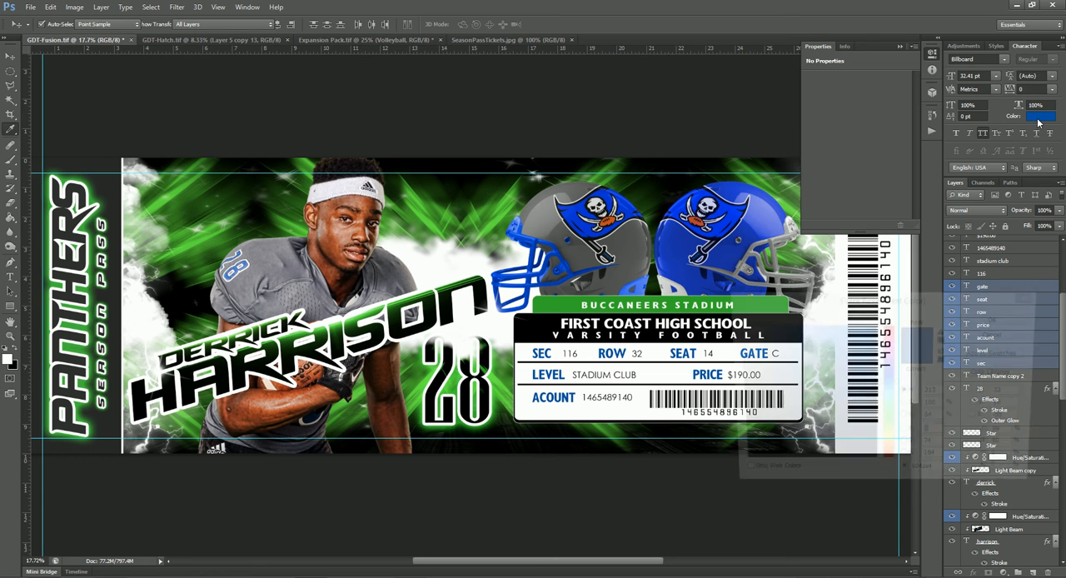
double_click(931, 477)
type("00ac00")
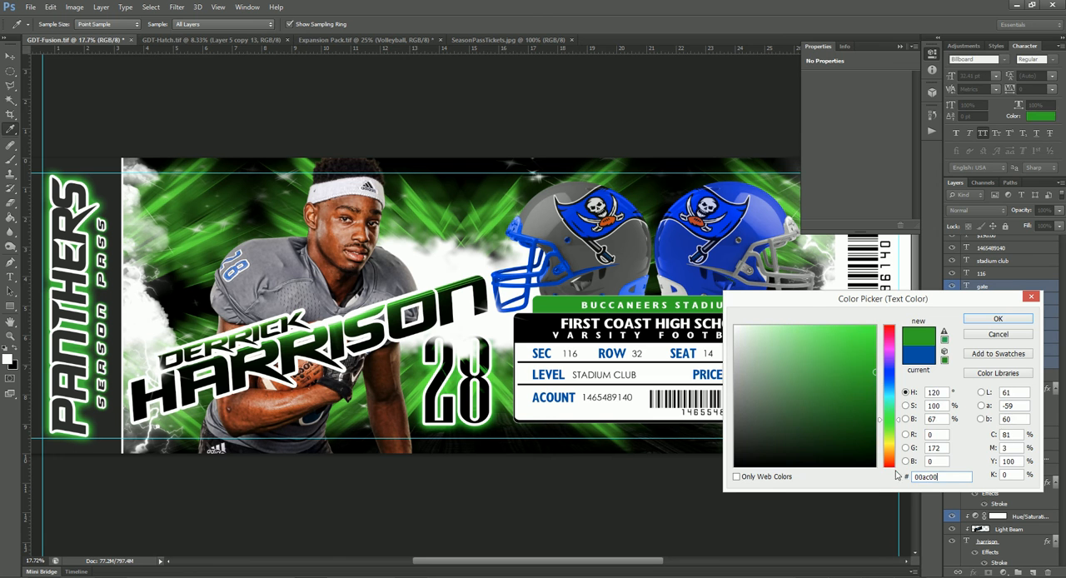
left_click(987, 320)
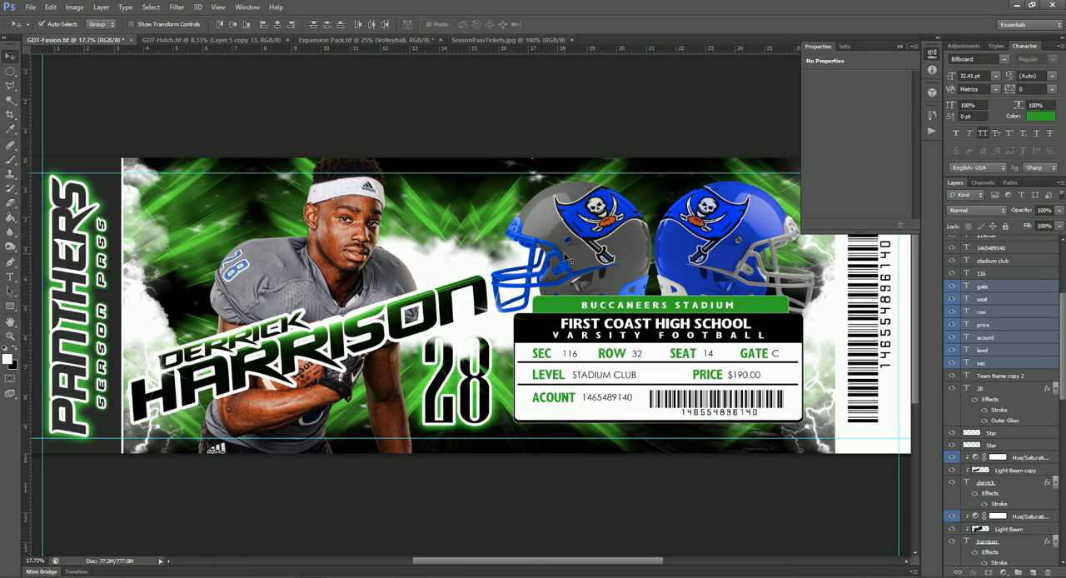
- Replace the player photo with the extracted image of the player in the green jersey, placed behind the name text
left_click(351, 254)
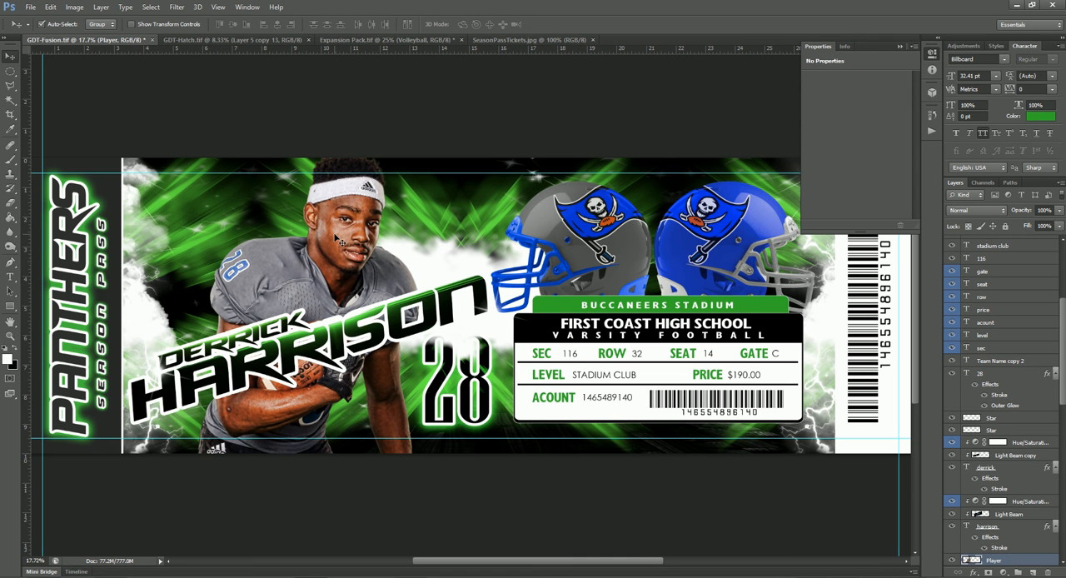
mouse_move(337, 240)
left_mouse_down()
mouse_move(232, 77)
mouse_move(237, 41)
mouse_move(391, 292)
mouse_move(375, 257)
mouse_move(140, 46)
mouse_move(192, 125)
mouse_move(302, 241)
left_mouse_up()
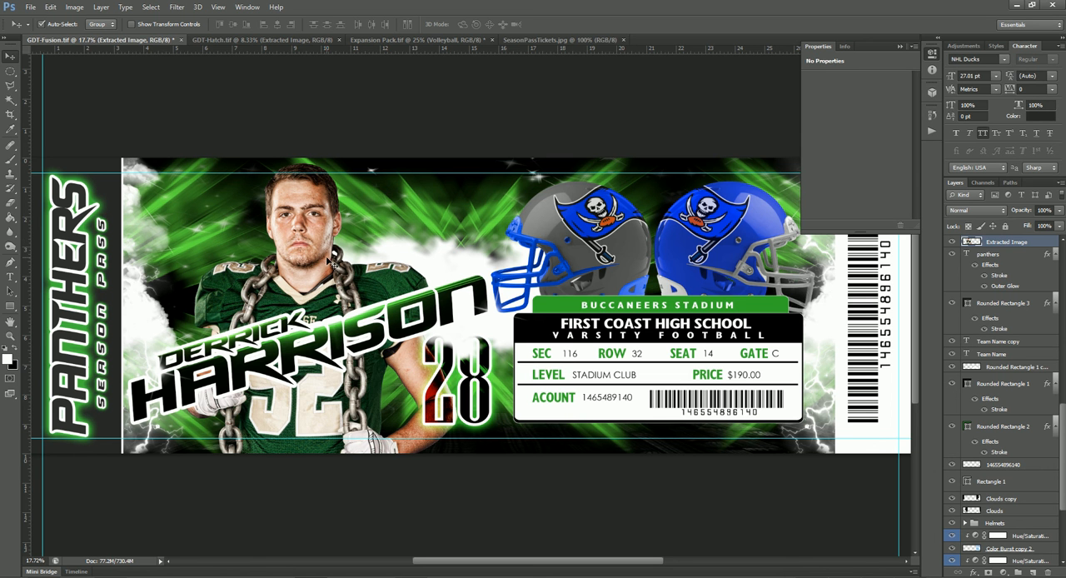
- Expand the Helmets group and examine its logo, facemask and helmet layers to identify which helmet each one controls
left_click(636, 304)
scroll(653, 302, "up", 4)
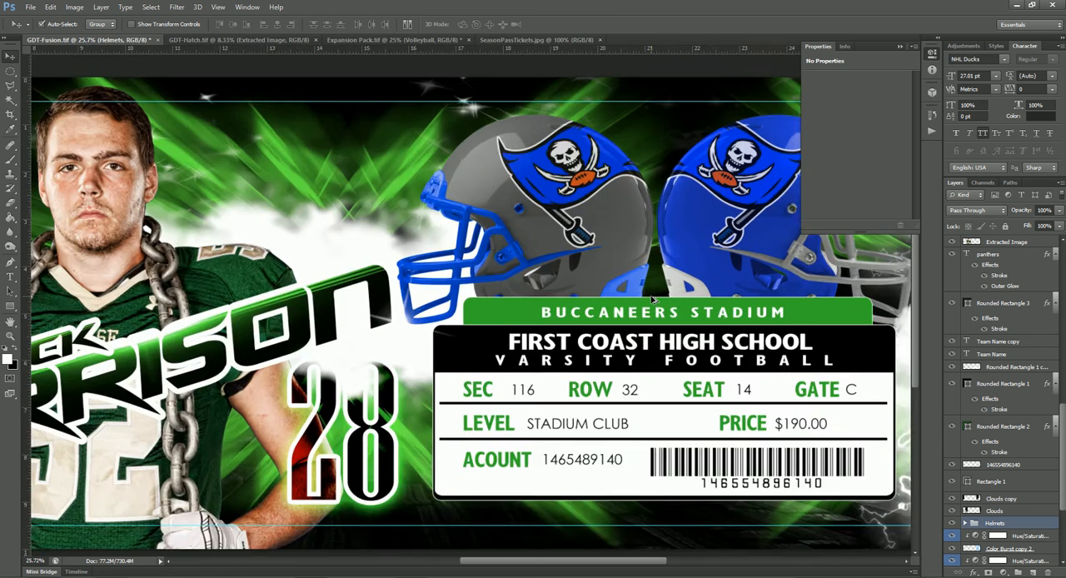
scroll(524, 320, "up", 2)
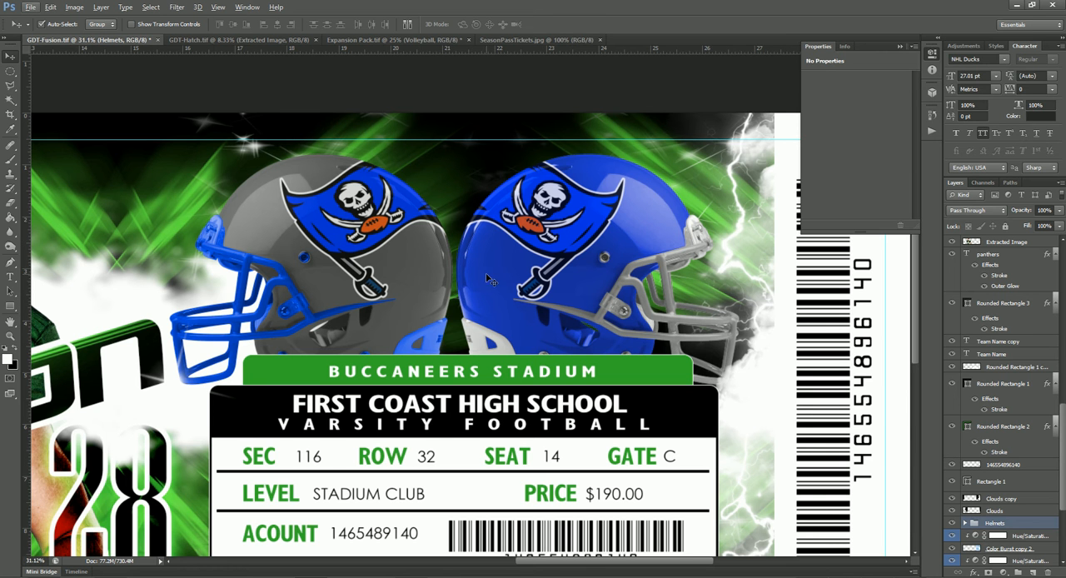
key("alt")
scroll(970, 512, "down", 5)
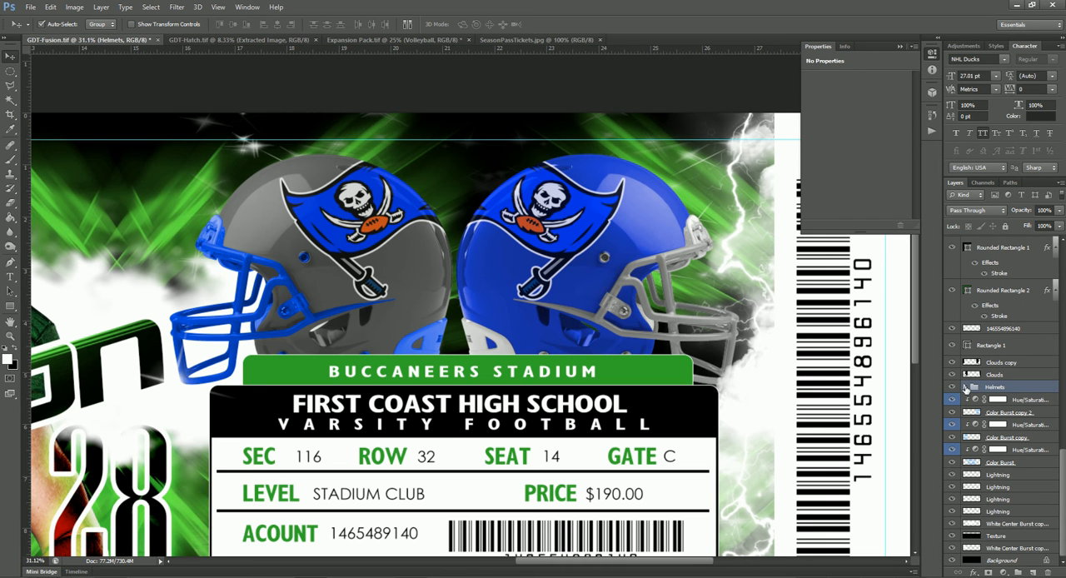
left_click(966, 387)
scroll(981, 392, "down", 3)
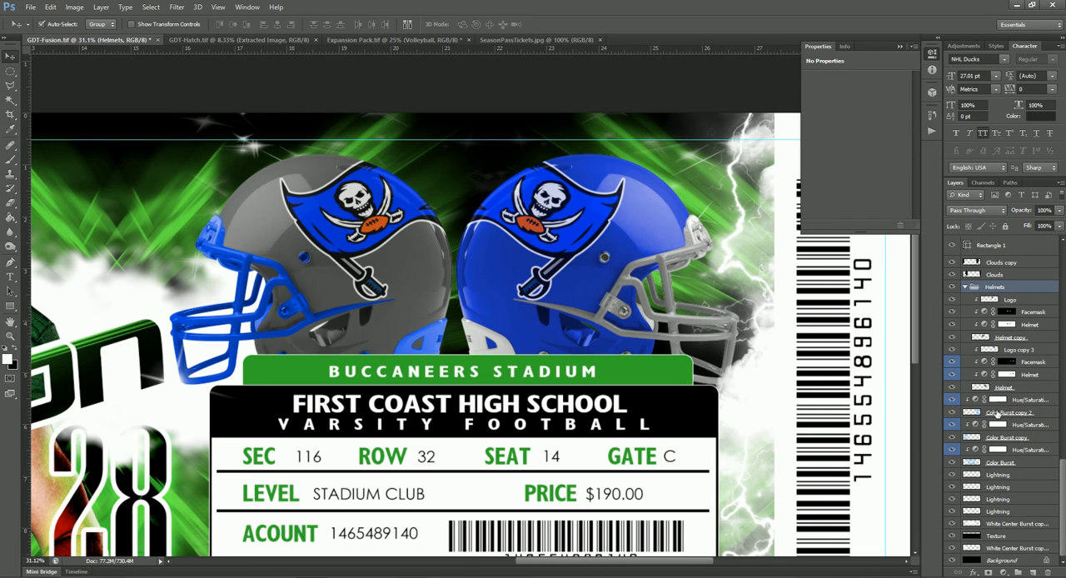
left_click(1020, 303)
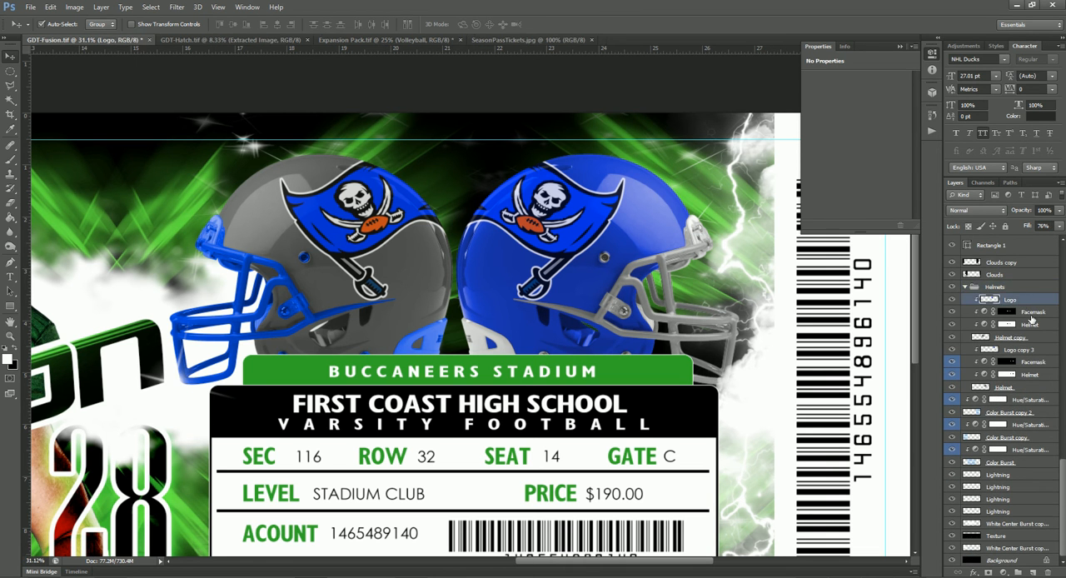
left_click(1032, 317)
left_click(1030, 325)
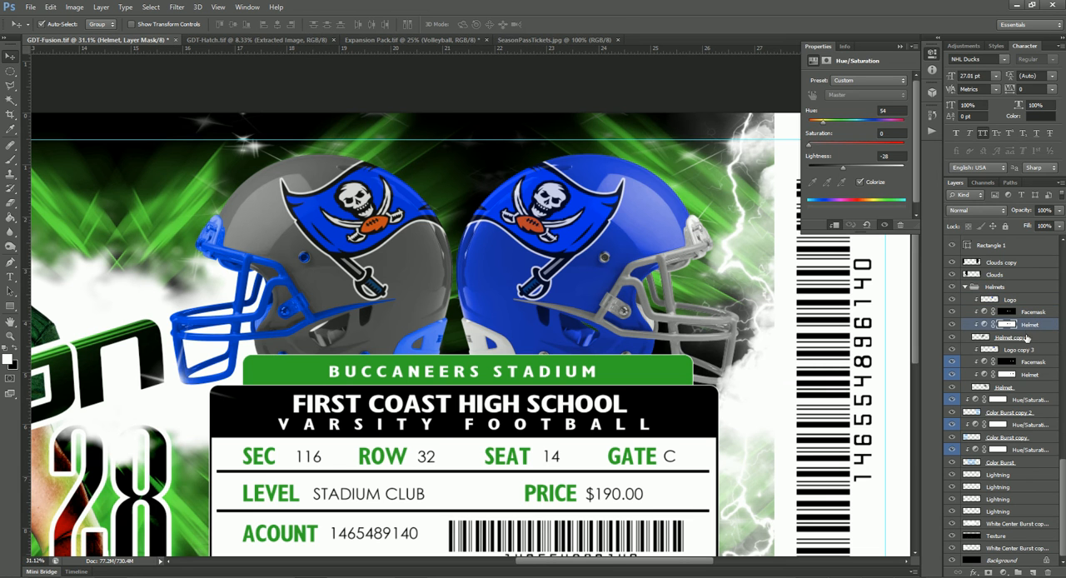
left_click(1035, 339)
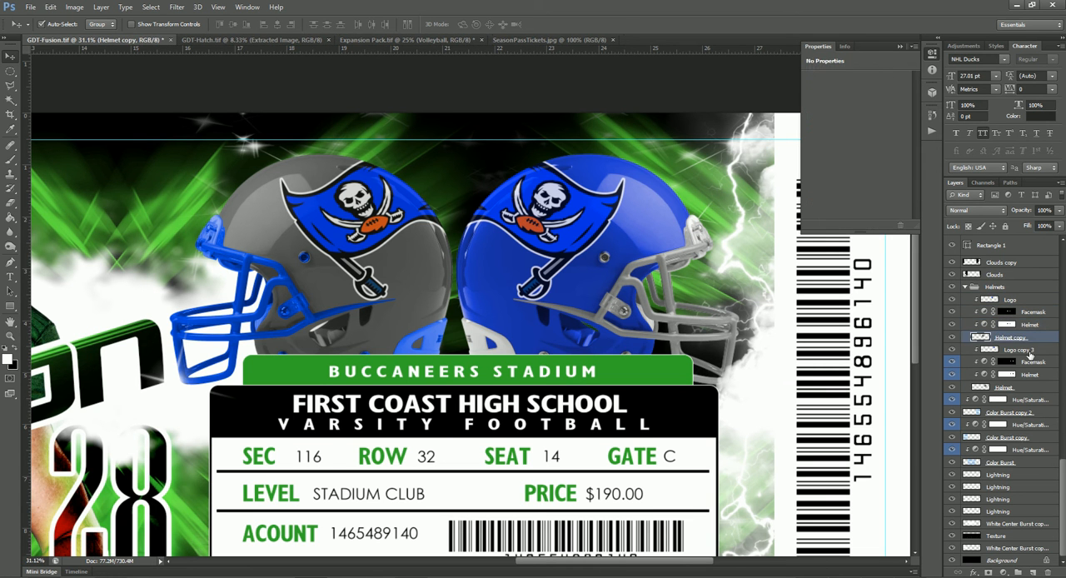
left_click(1021, 351)
left_click(1027, 364)
left_click(1031, 375)
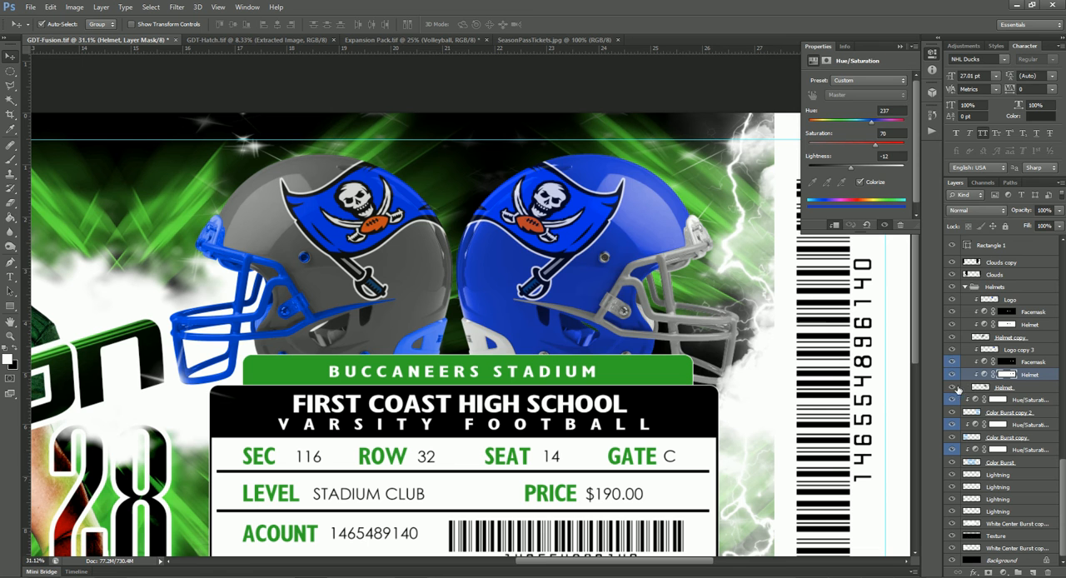
left_click(954, 388)
left_click(953, 389)
- Recolor the blue helmet shell dark green by setting its Hue/Saturation hue to 105 and lightness to -52
left_click(984, 374)
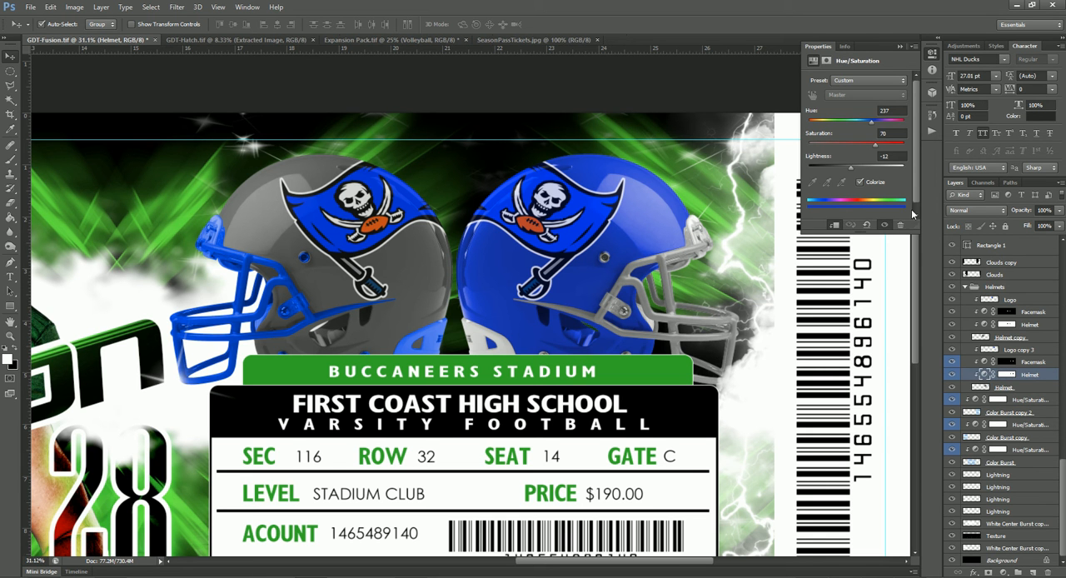
left_click_drag(872, 126, 838, 128)
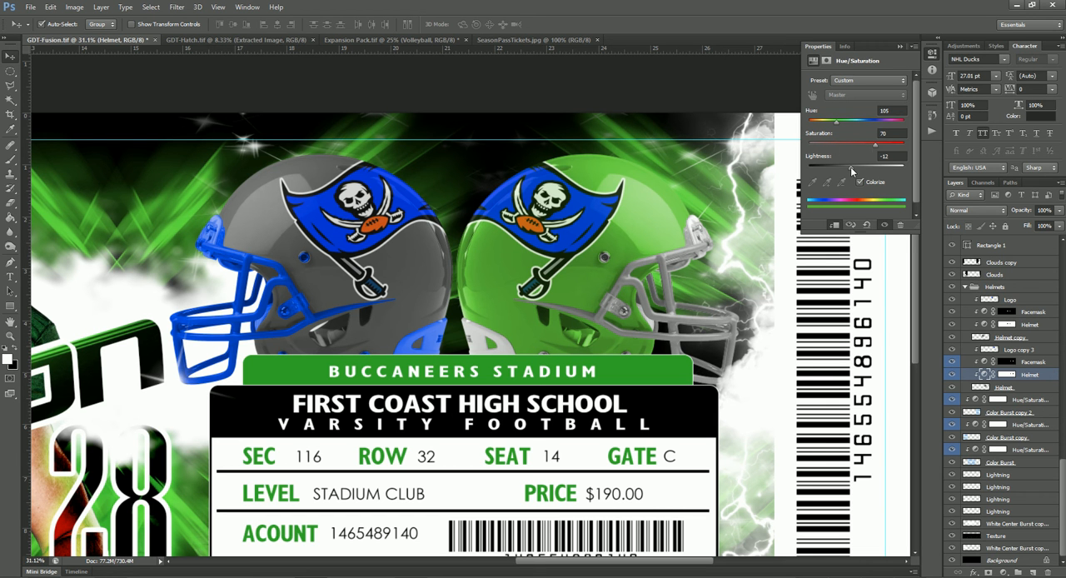
left_click_drag(851, 167, 830, 173)
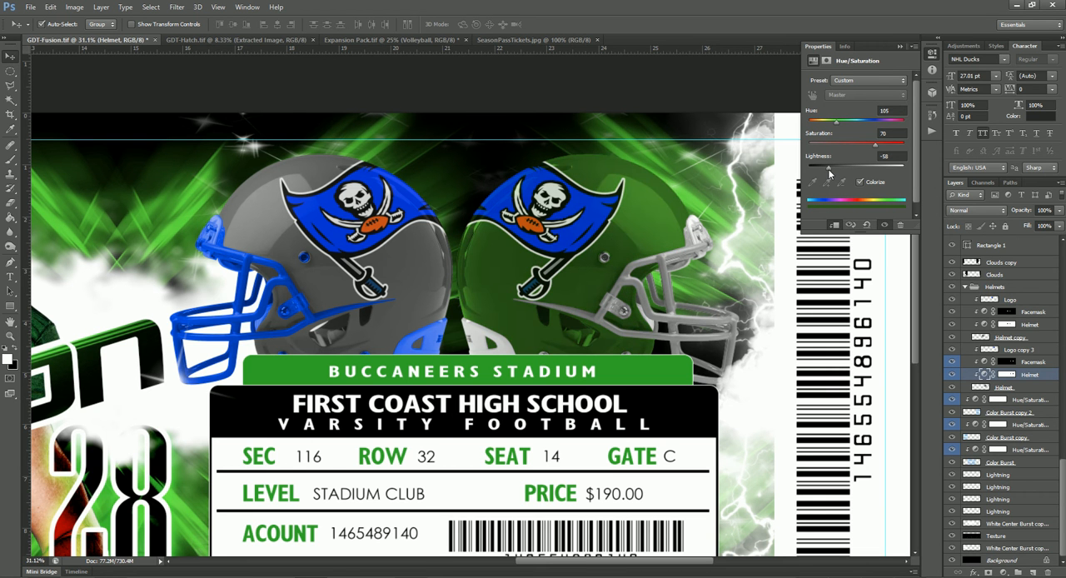
left_click_drag(831, 172, 831, 171)
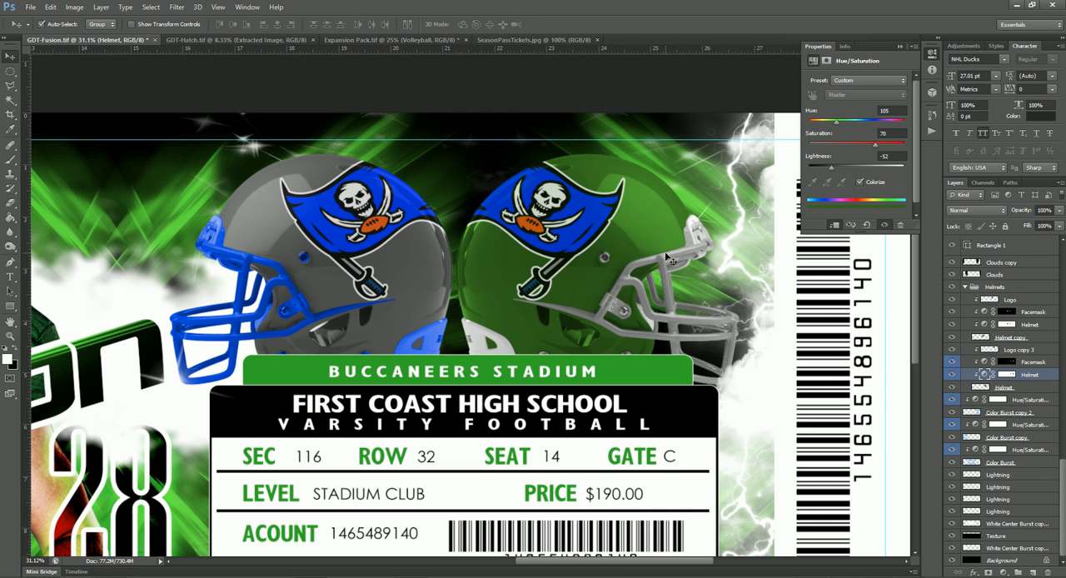
- Turn the green helmet's facemask gold by setting its Hue/Saturation saturation to 86 and lightness to -5
left_click(988, 363)
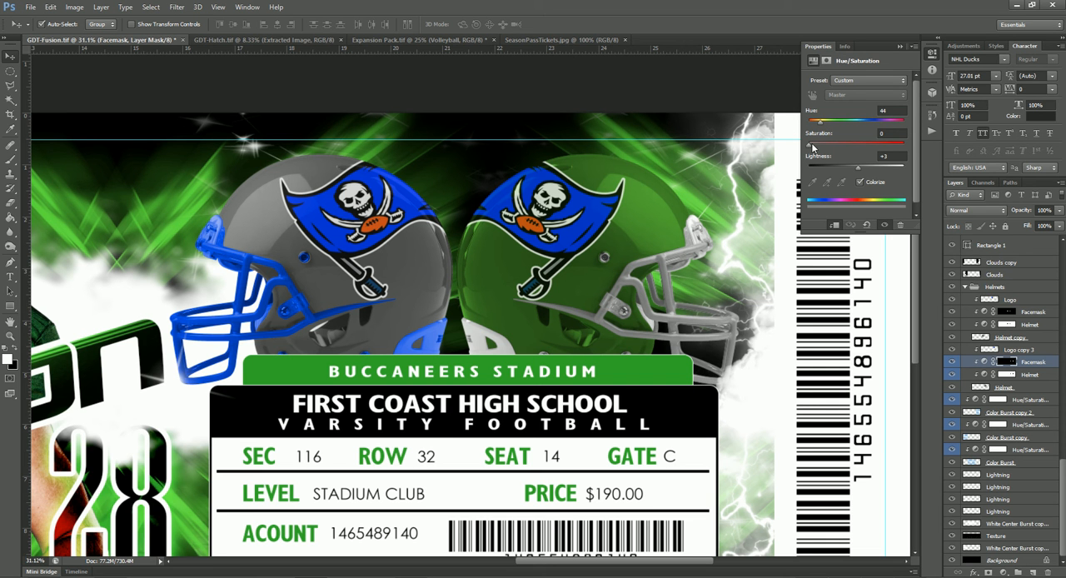
left_click_drag(811, 147, 885, 148)
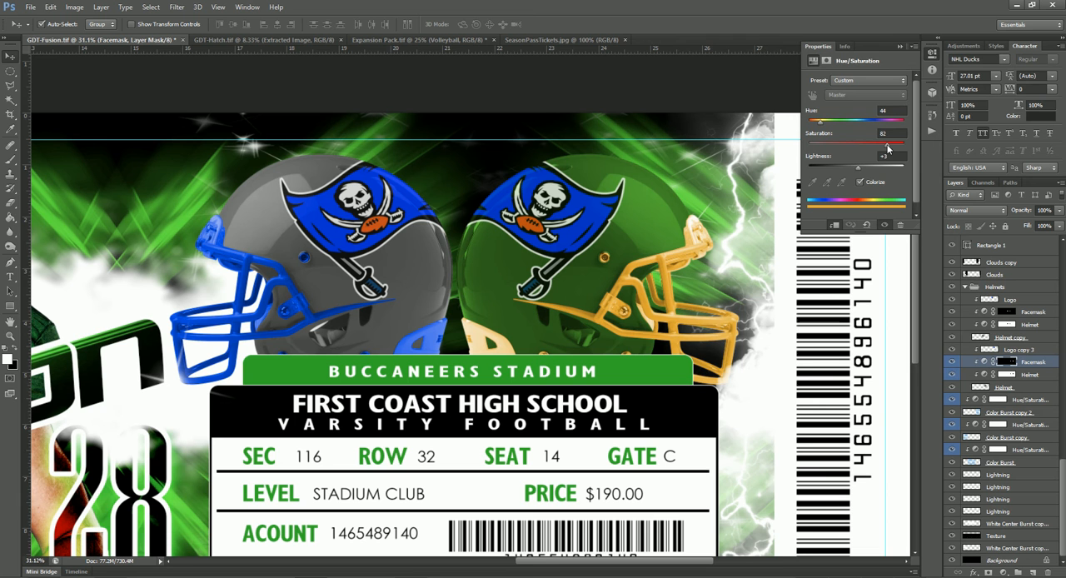
left_click_drag(857, 171, 858, 170)
- Recolor the grey helmet's facemask green with a Hue/Saturation hue of 105 and lightness of -49
left_click(406, 265)
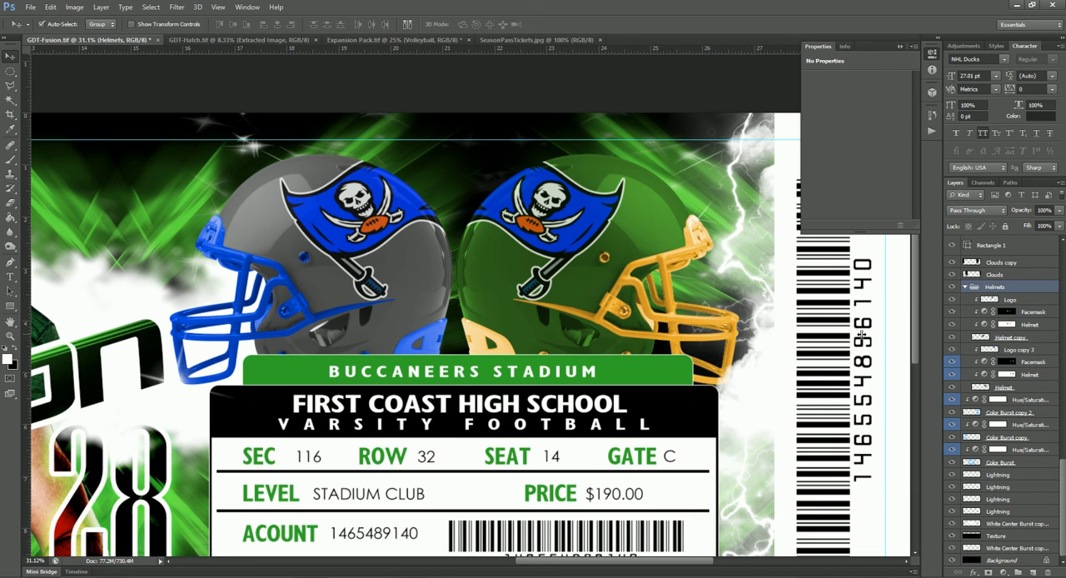
left_click(985, 314)
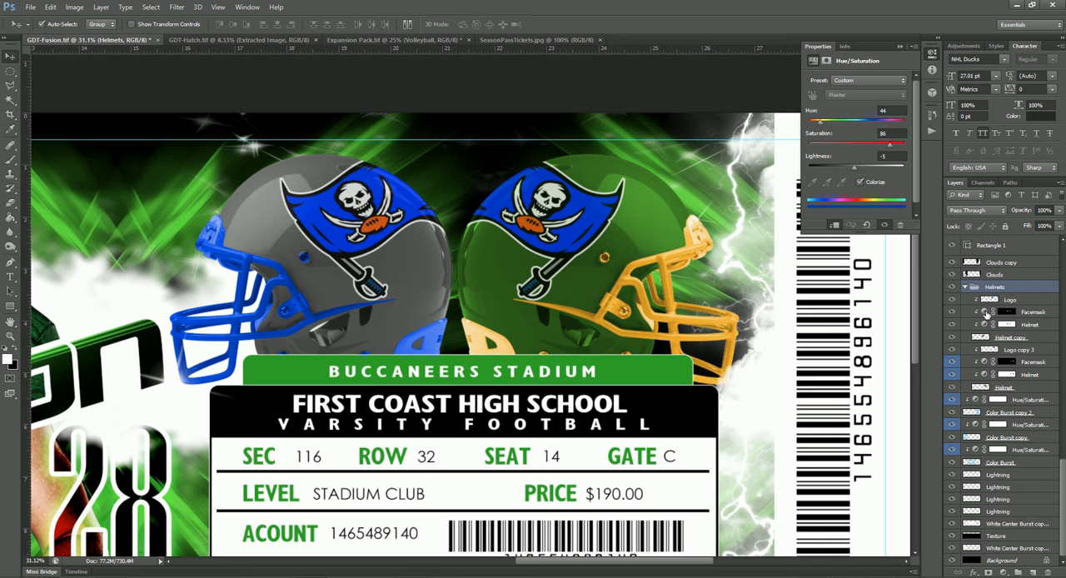
left_click_drag(868, 123, 840, 131)
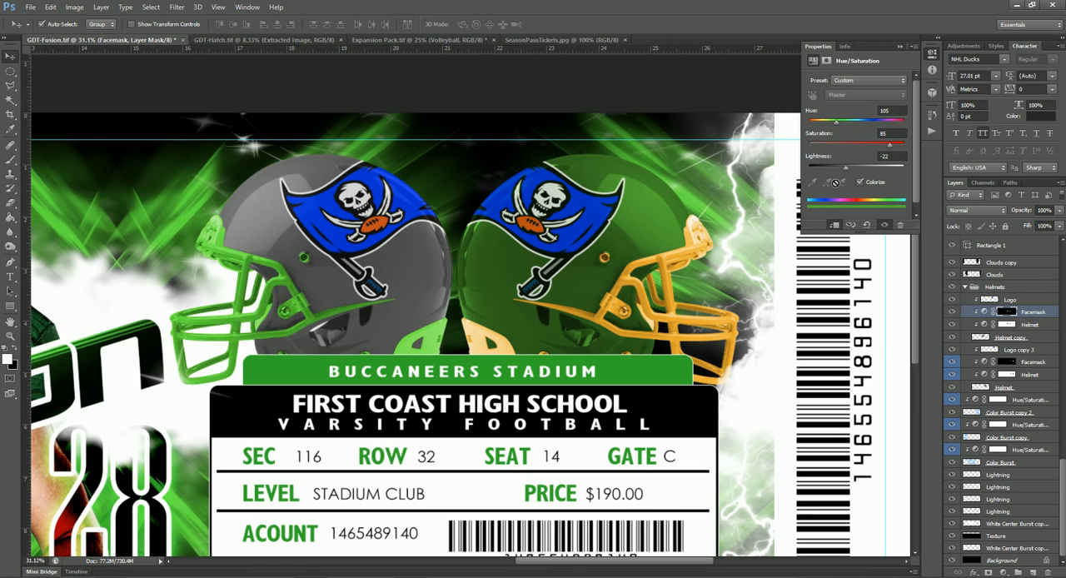
left_click_drag(843, 167, 833, 169)
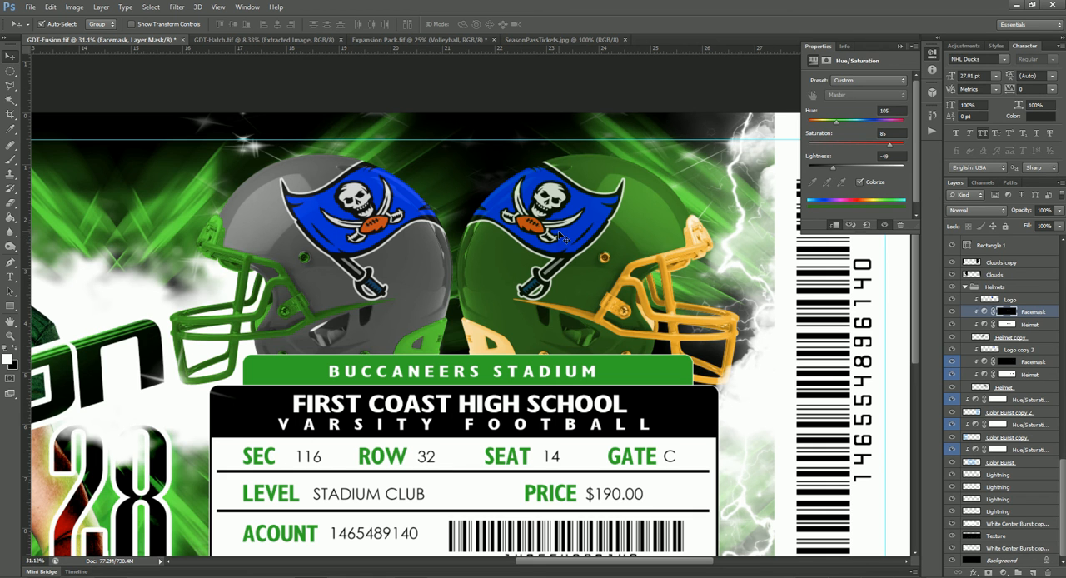
- Copy the paw Logo layer from the GDT-Hatch document onto the grey helmet in GDT-Fusion
left_click(1028, 299)
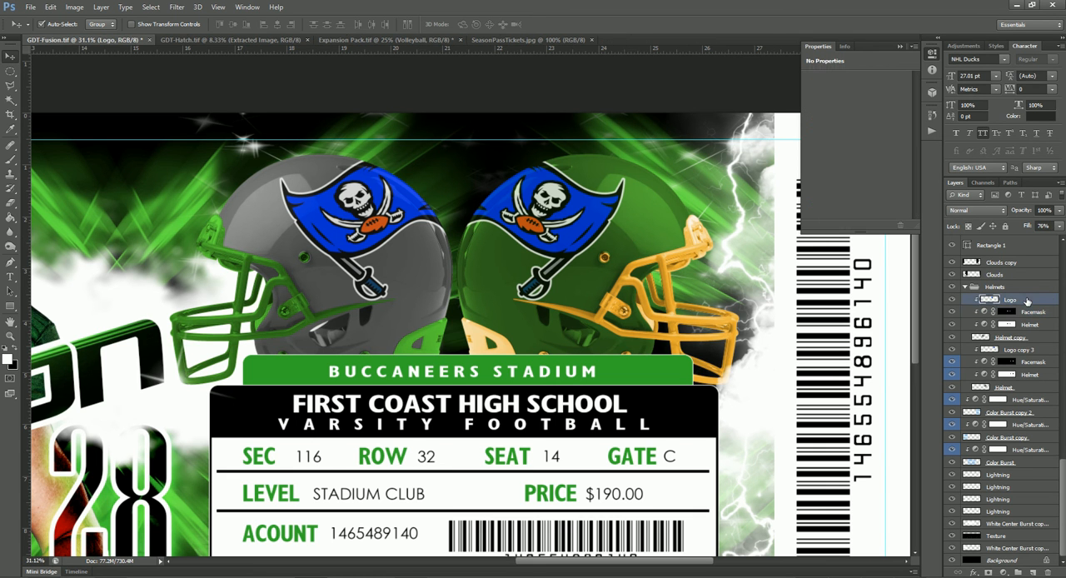
left_click(249, 41)
right_click(533, 269)
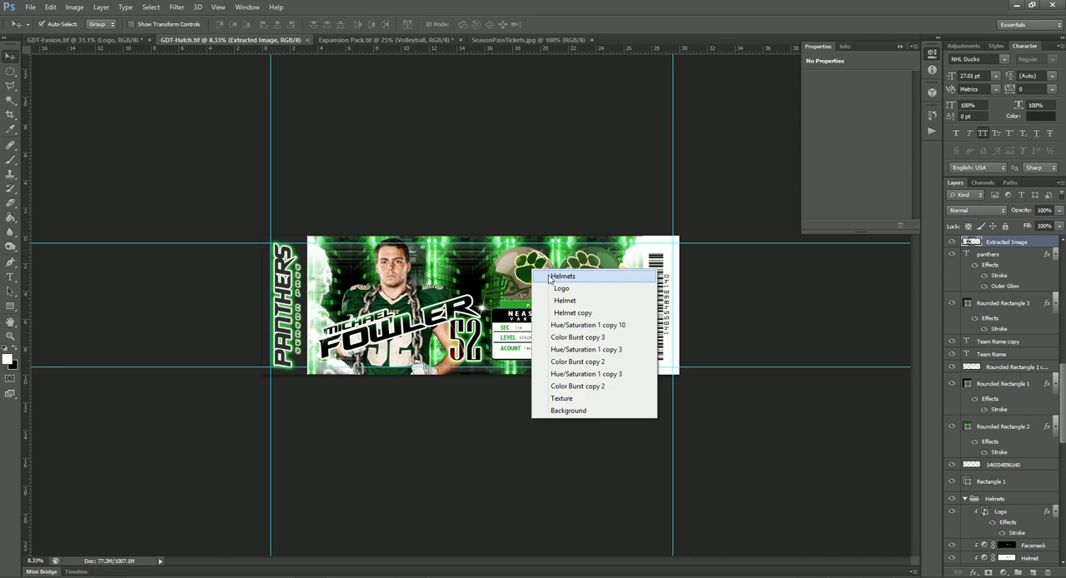
left_click(547, 288)
left_click_drag(514, 270, 506, 270)
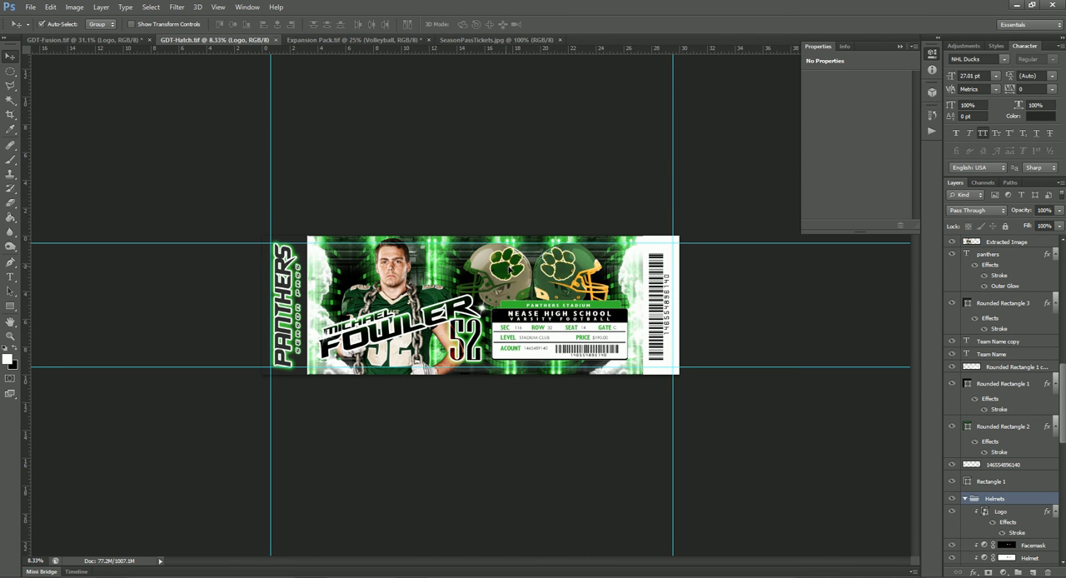
key("ctrl+z")
left_click(1010, 516)
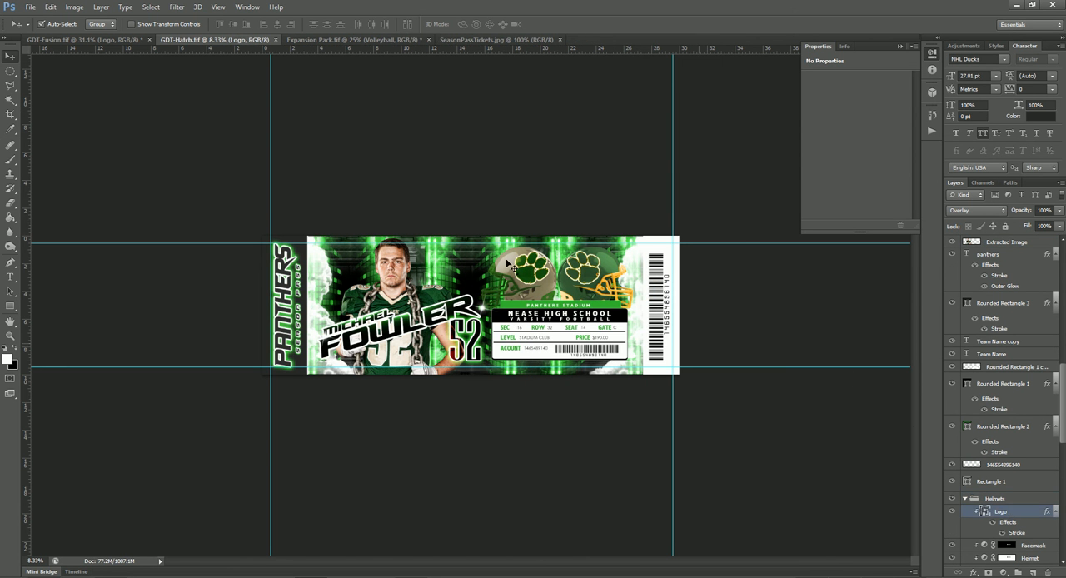
left_click(41, 23)
left_click_drag(524, 277, 343, 258)
- Delete the old pirate flag Logo layer from the grey helmet
scroll(991, 492, "down", 3)
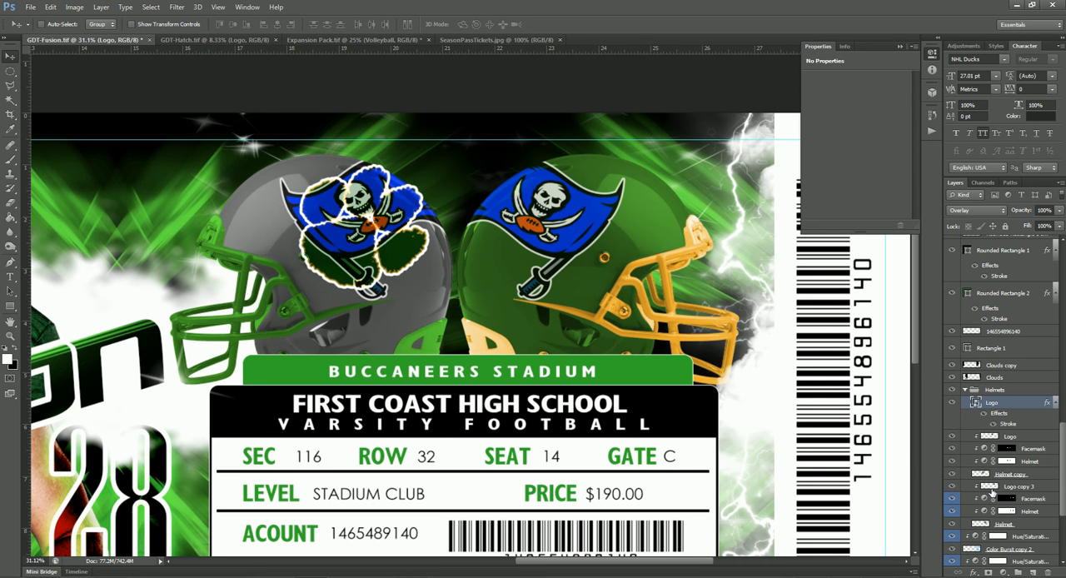
left_click(1012, 437)
key("Delete")
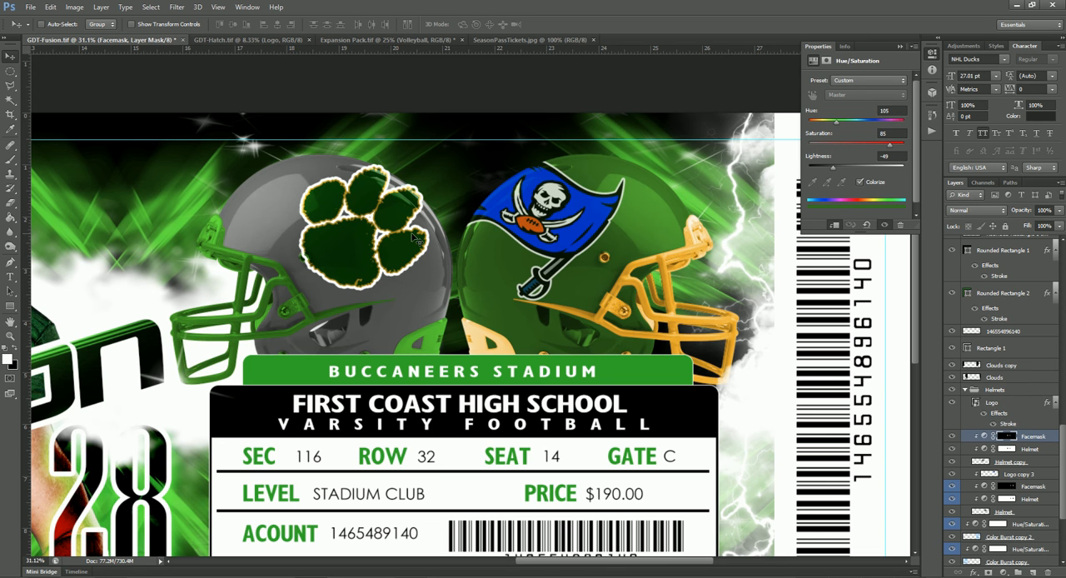
- Select the new paw Logo layer and clip it to the grey helmet
mouse_move(396, 216)
left_mouse_down()
mouse_move(437, 185)
mouse_move(396, 216)
left_mouse_up()
right_click(398, 217)
left_click(400, 223)
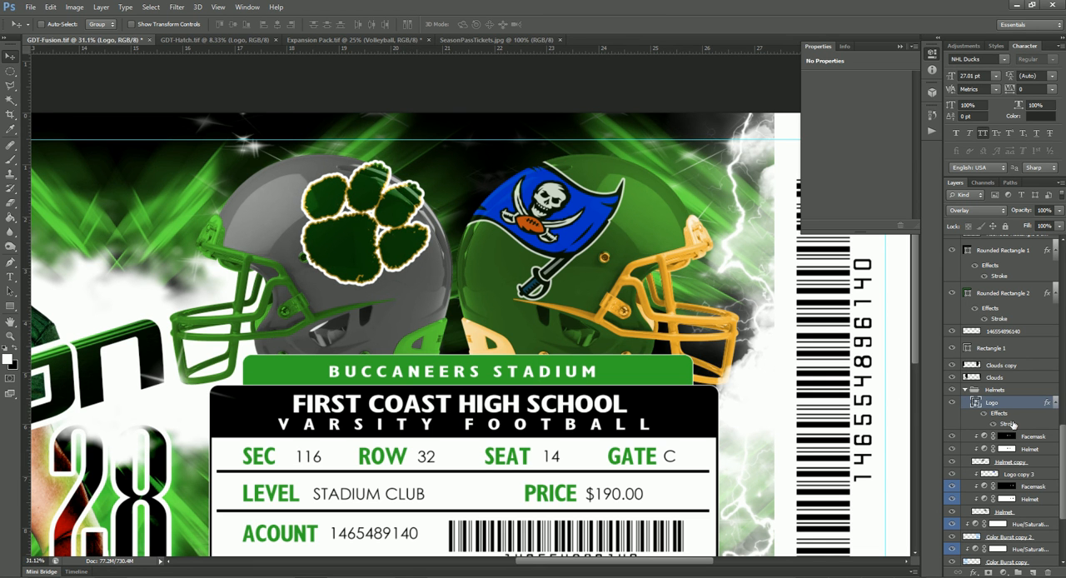
left_click_drag(1025, 431, 1017, 425)
left_click(1018, 427, "alt")
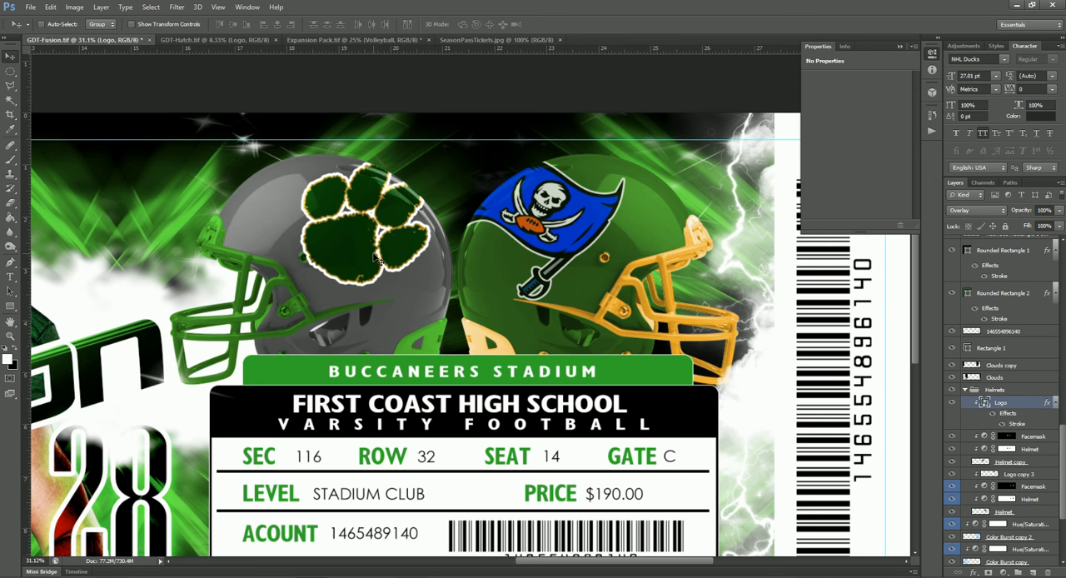
- Duplicate the paw logo into the green helmet's clipped layers and delete the pirate flag layer, Logo copy 3
right_click(570, 240)
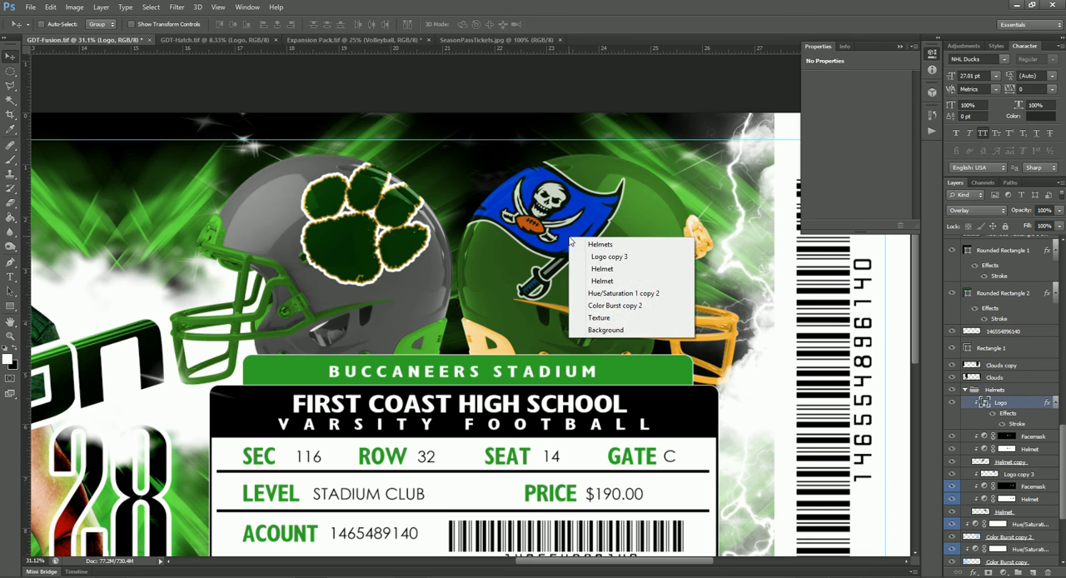
left_click(604, 256)
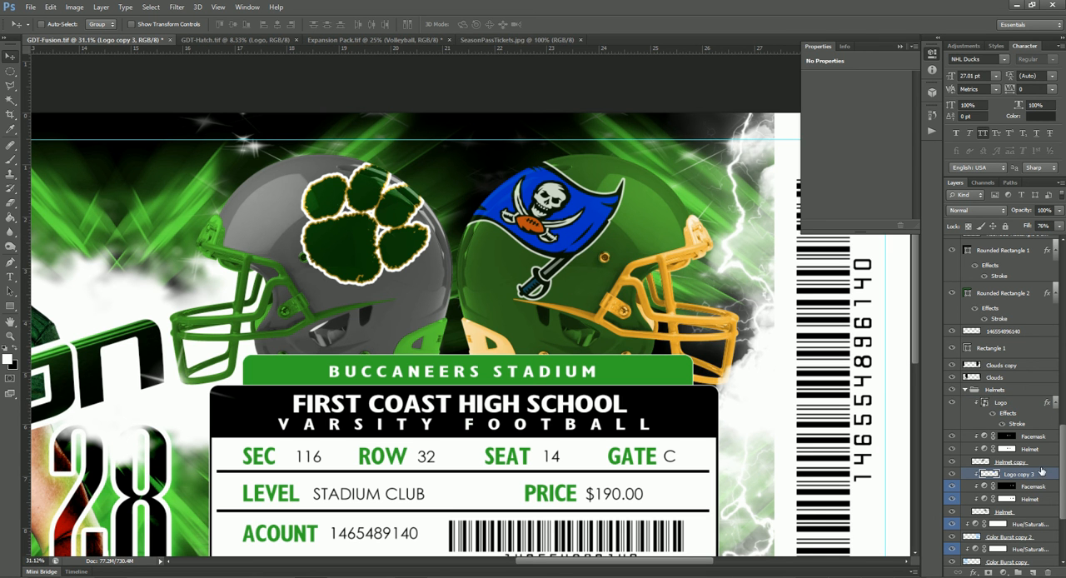
left_click(1018, 404)
left_click_drag(1018, 406, 1016, 481)
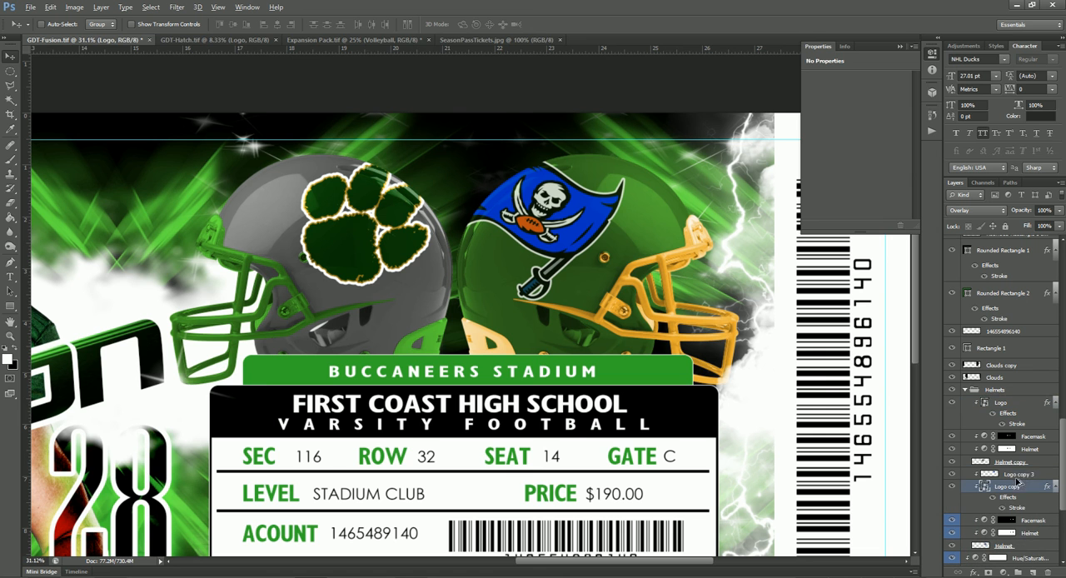
left_click(1018, 474)
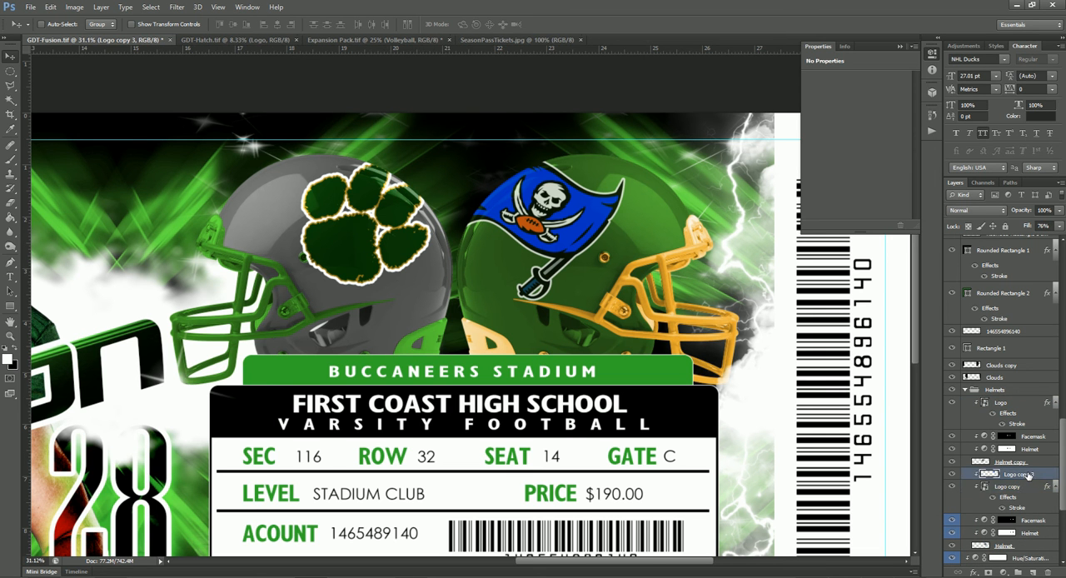
key("Delete")
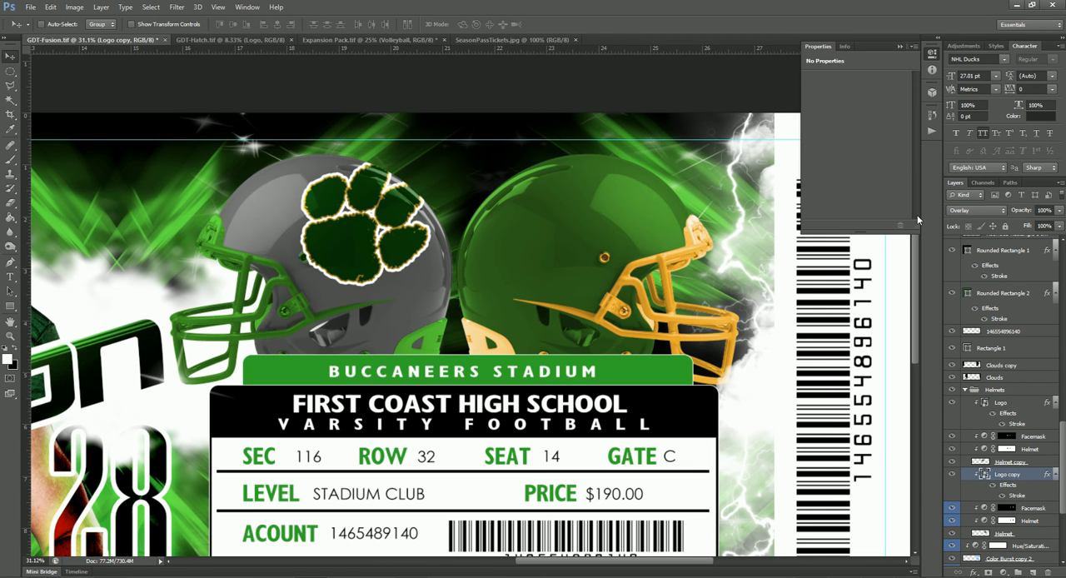
- Change the blend mode of the duplicated paw logo to Screen
left_click(986, 214)
left_click(985, 214)
scroll(985, 214, "up", 1)
scroll(986, 215, "up", 1)
scroll(986, 215, "up", 1)
scroll(985, 216, "up", 1)
- Move the duplicated paw logo onto the green helmet and flip it horizontally to mirror the grey helmet's logo
key("ctrl+t")
left_click_drag(435, 243, 540, 241)
right_click(537, 242)
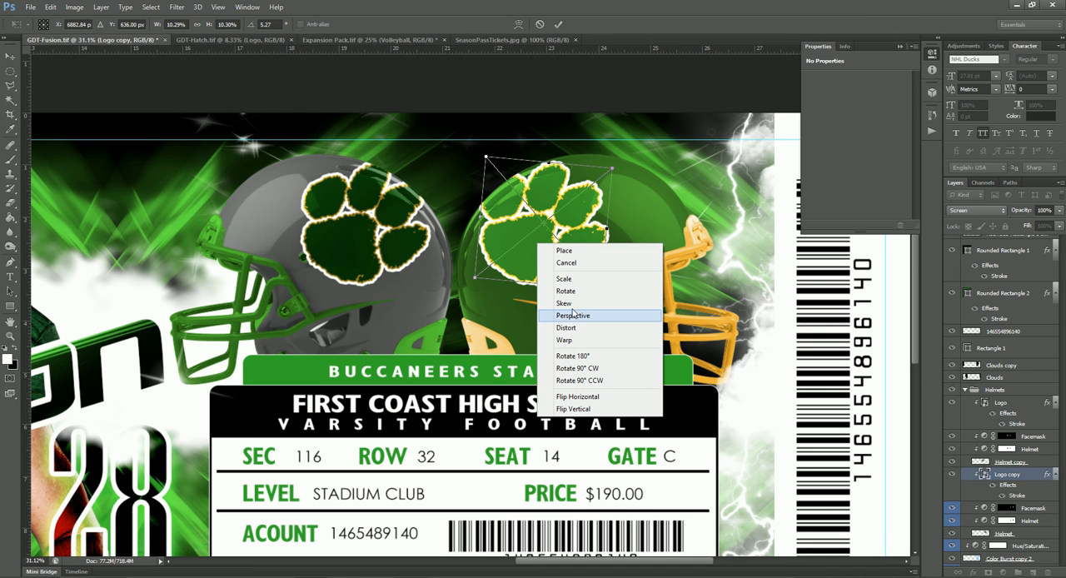
left_click(576, 397)
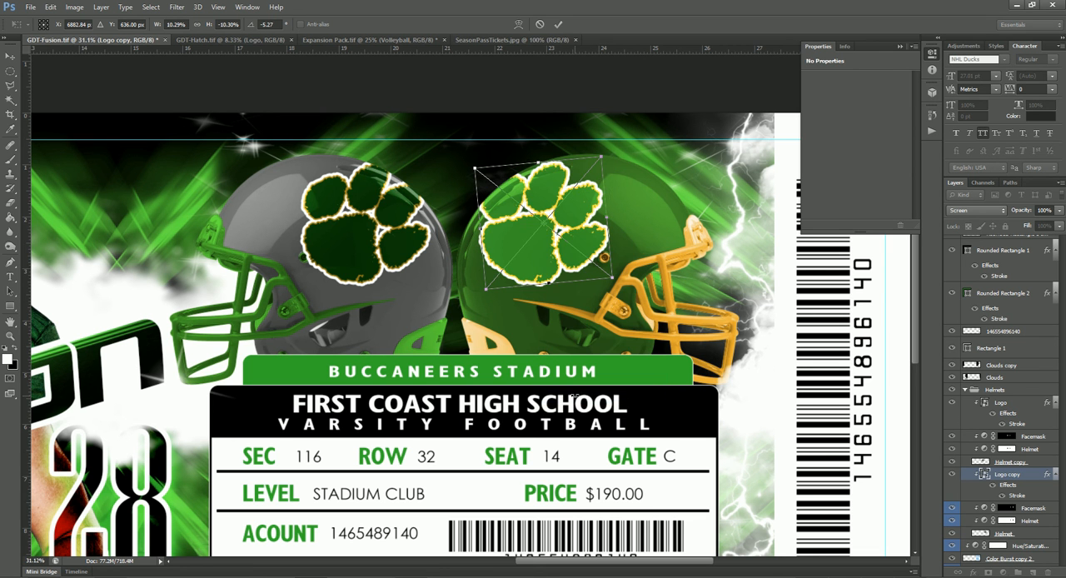
left_click_drag(575, 269, 566, 269)
key("Return")
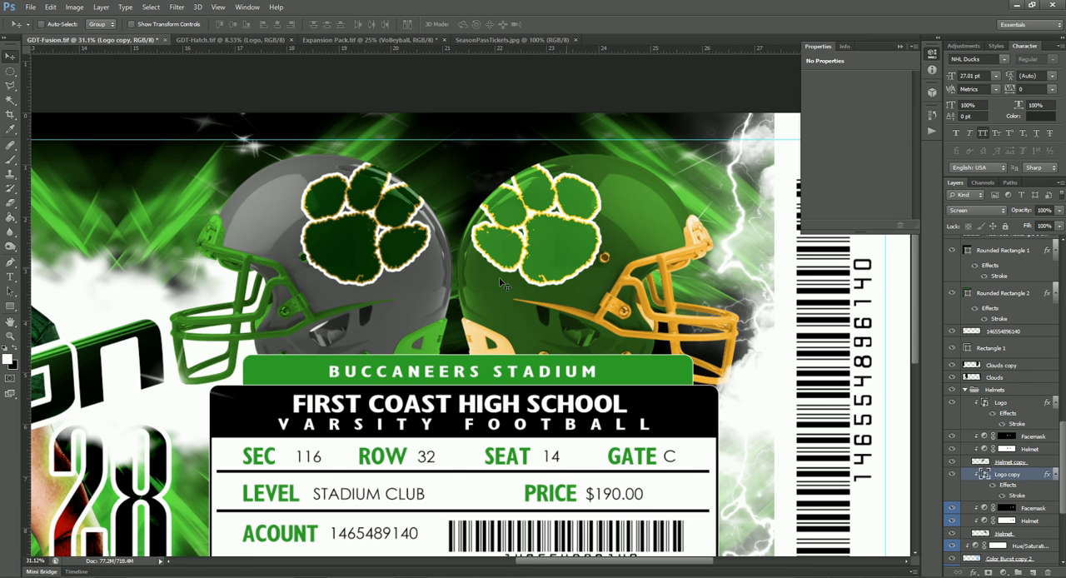
scroll(496, 285, "down", 2)
scroll(494, 286, "down", 4)
scroll(495, 286, "up", 3)
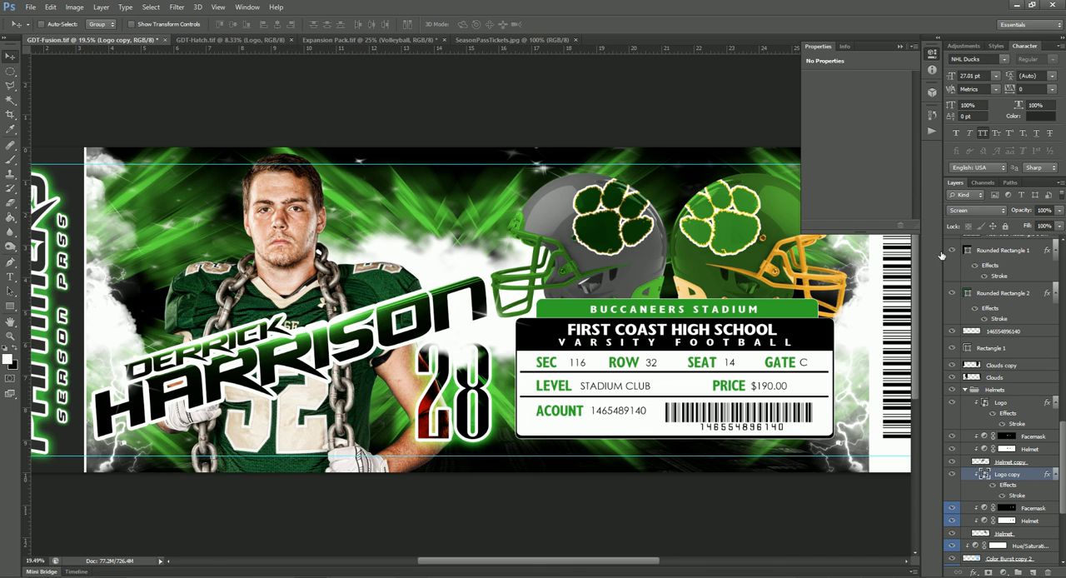
- Set the blend mode of the green helmet's paw logo to Normal and inspect the logos on both helmets
left_click(984, 212)
left_click(966, 215)
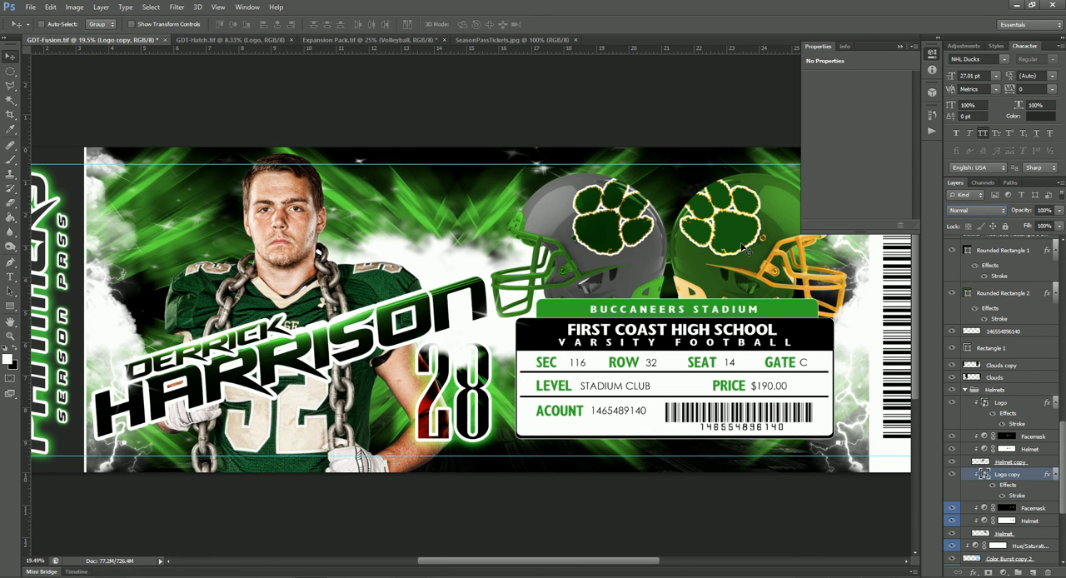
left_click_drag(726, 244, 636, 264)
scroll(536, 236, "up", 4)
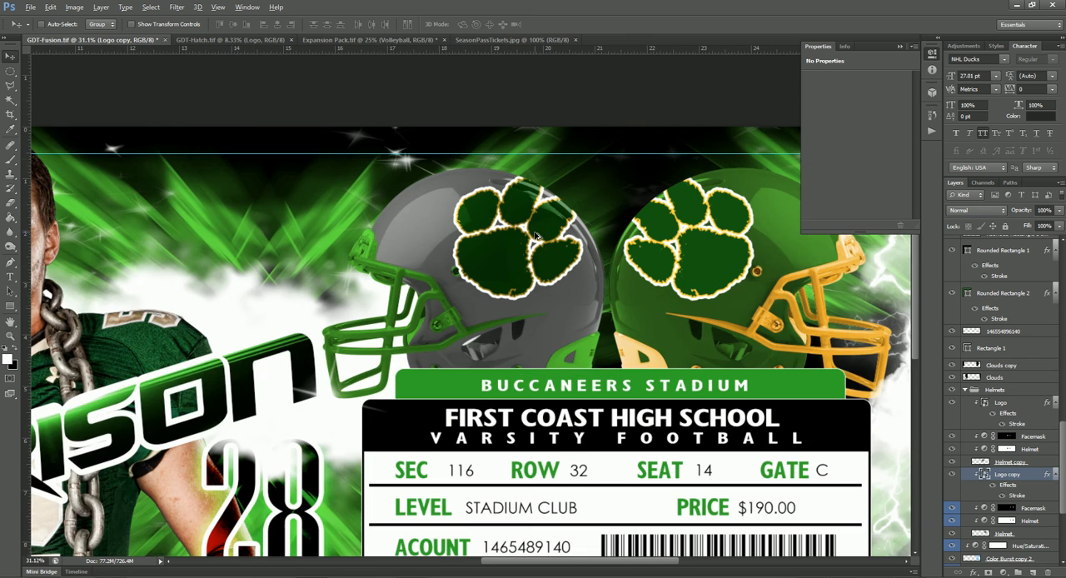
scroll(536, 235, "up", 2)
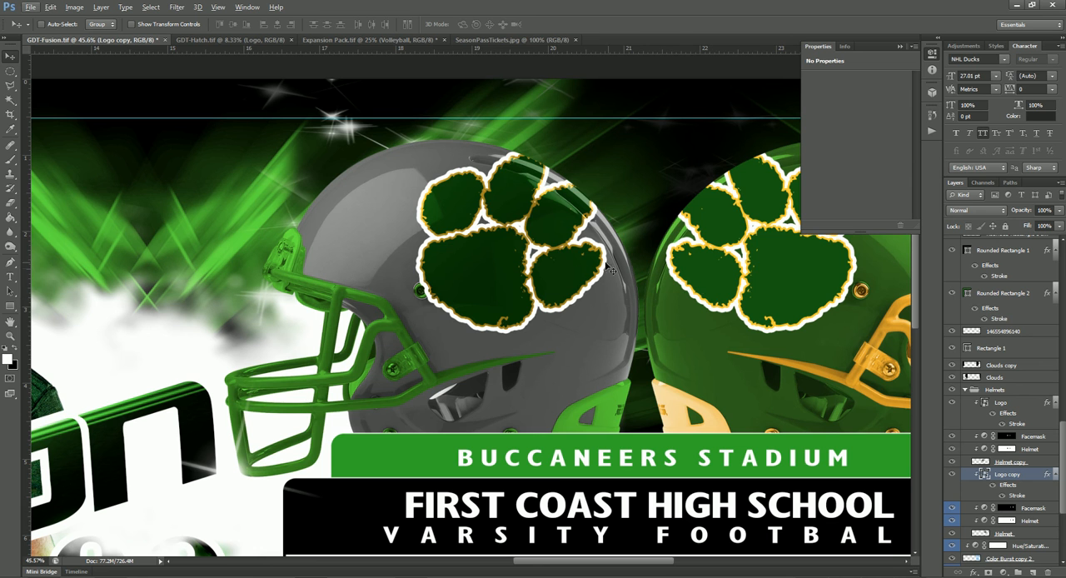
scroll(616, 287, "down", 4)
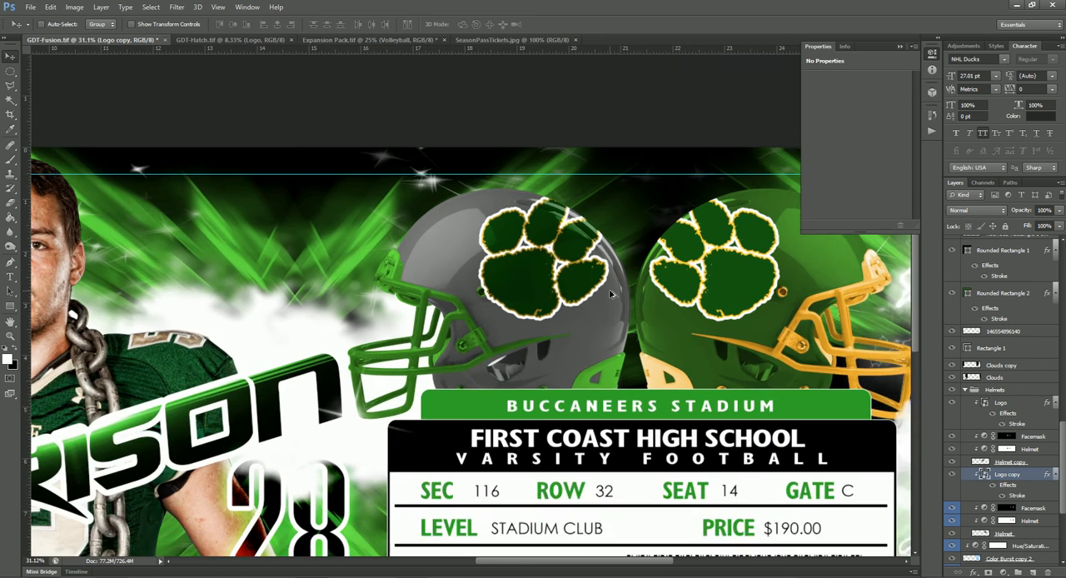
scroll(609, 295, "down", 2)
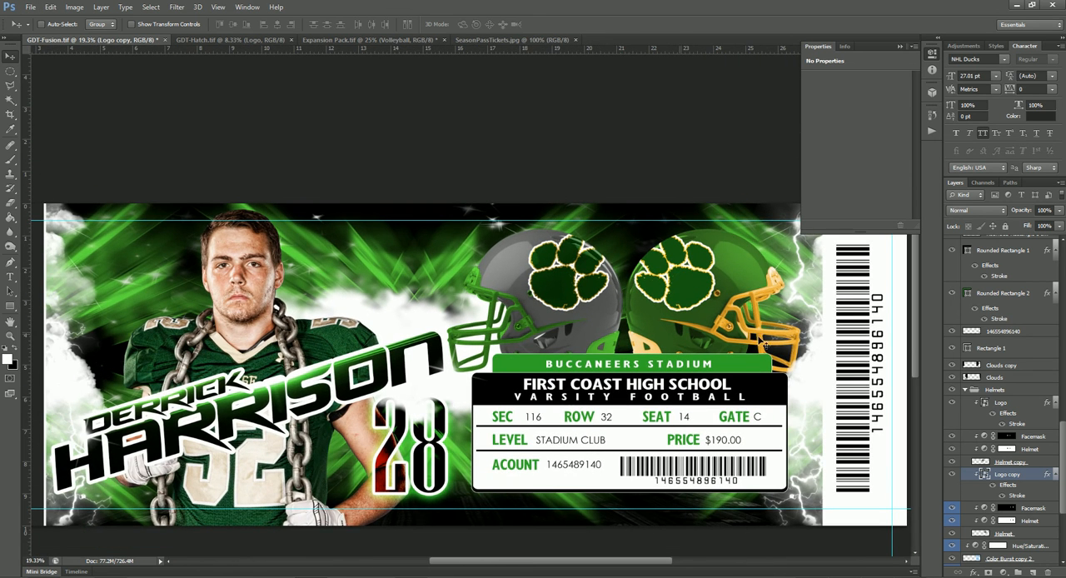
scroll(682, 313, "down", 1)
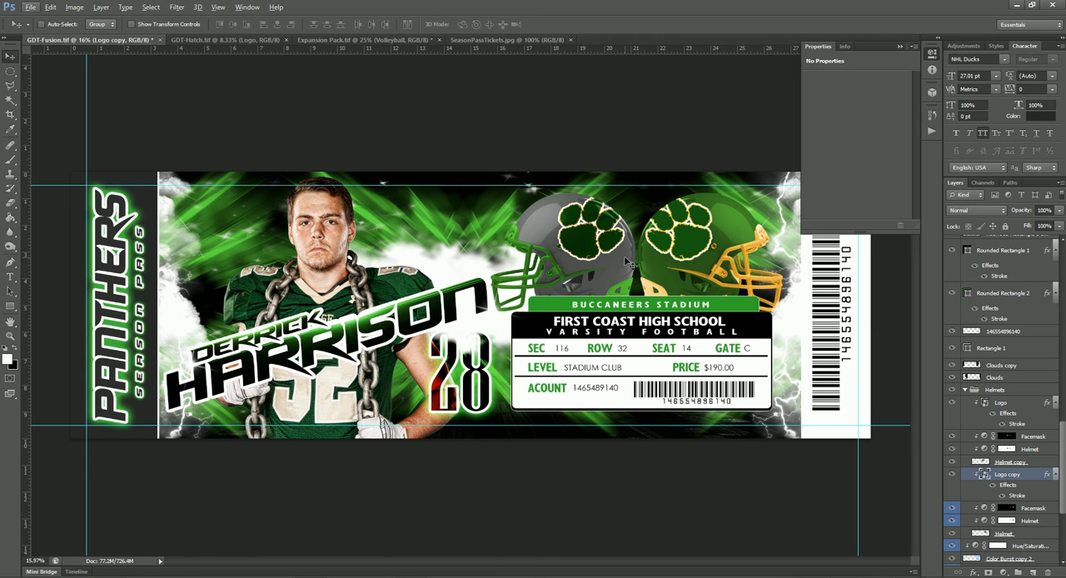
- Recolor the grey football helmet blue with its Helmet adjustment layer, using Hue 226 and Saturation 87
left_click(986, 449)
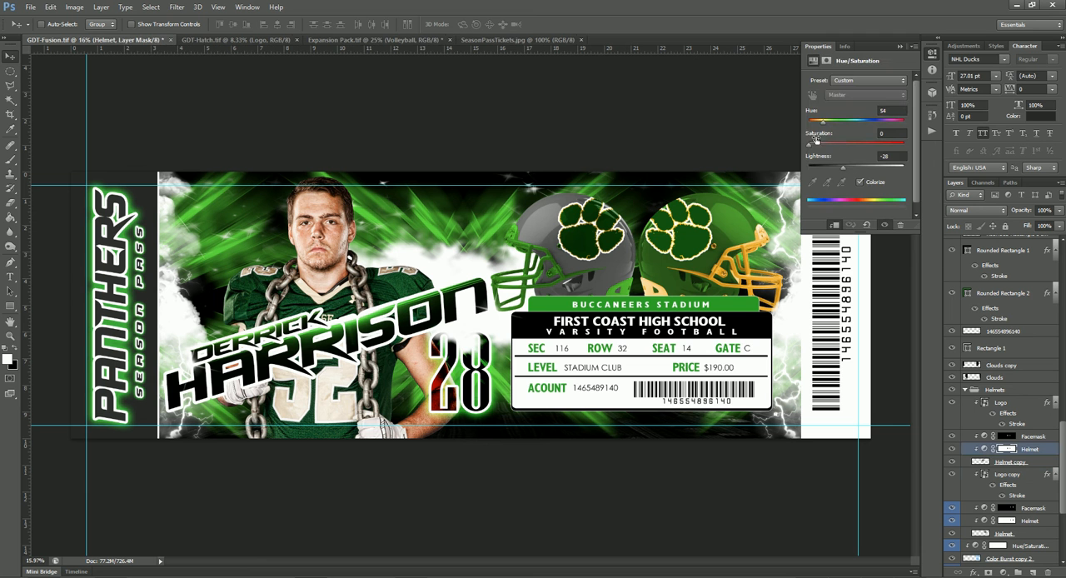
left_click_drag(808, 148, 894, 150)
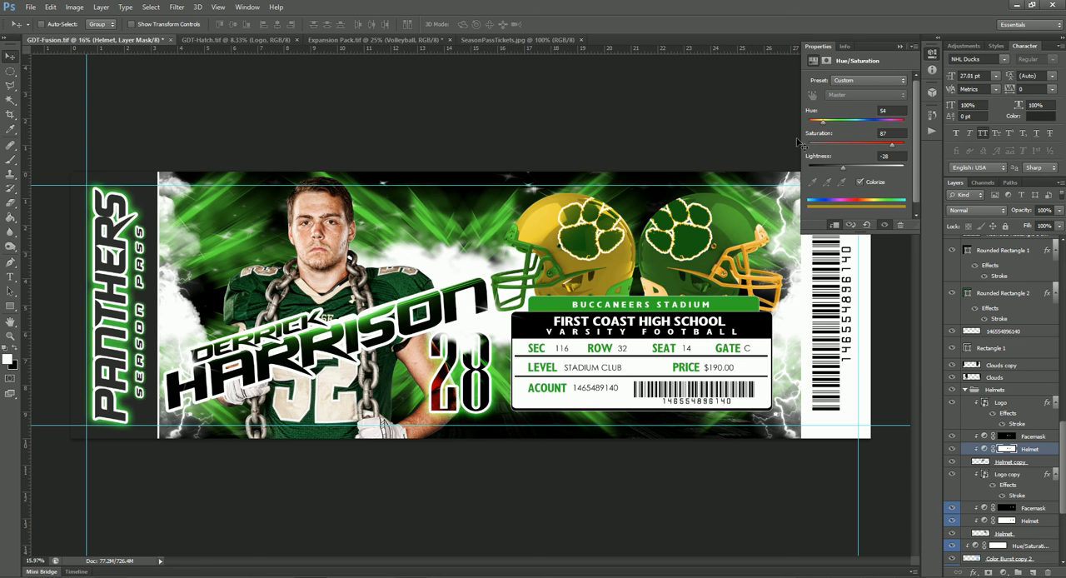
left_click_drag(823, 126, 870, 128)
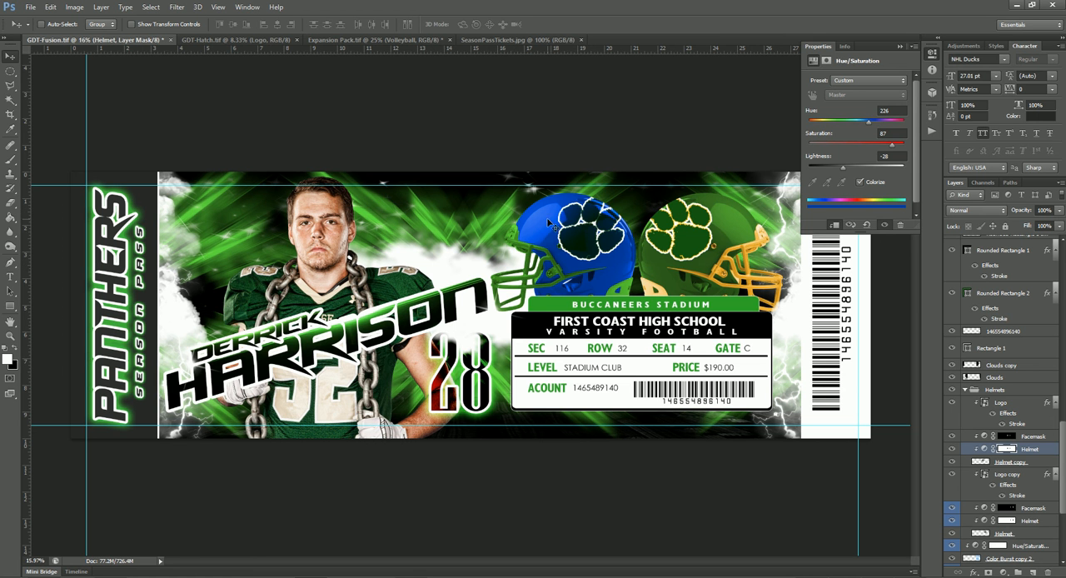
- In the Expansion Pack document, show the Baseball group instead of Football and delete its Team Logo layer
left_click(370, 40)
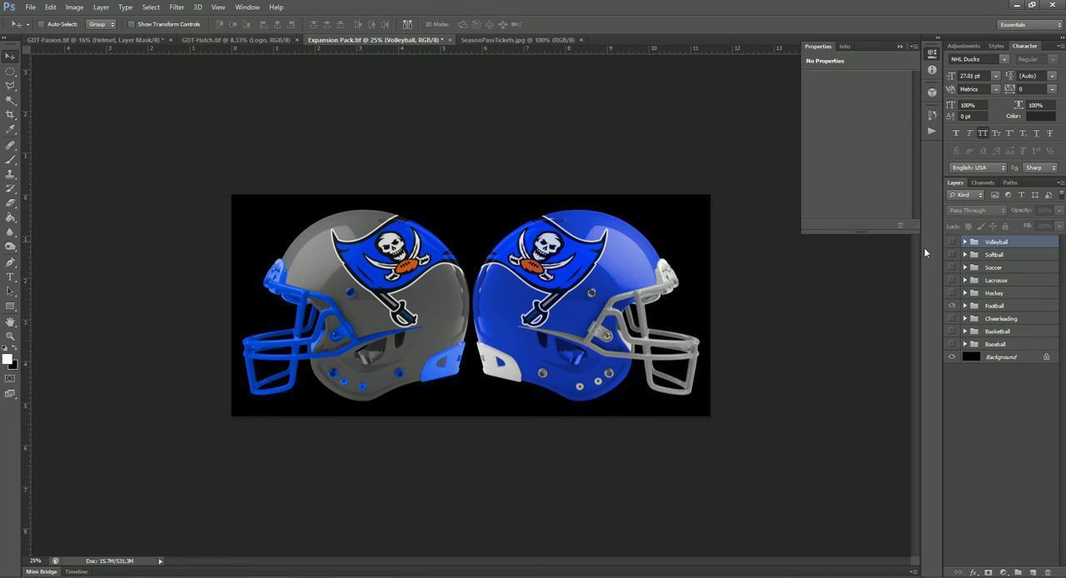
left_click(951, 306)
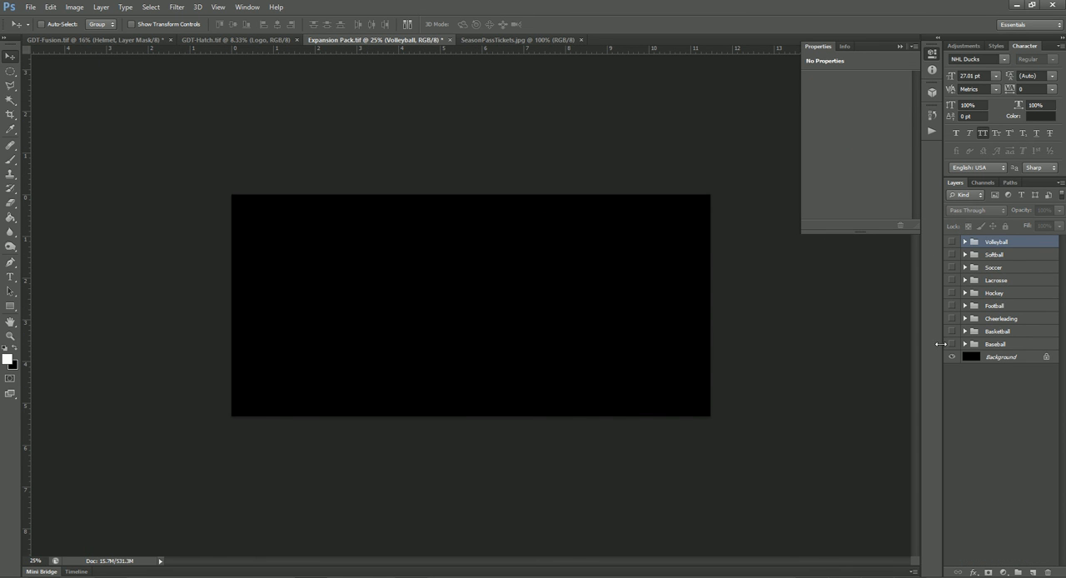
left_click(952, 344)
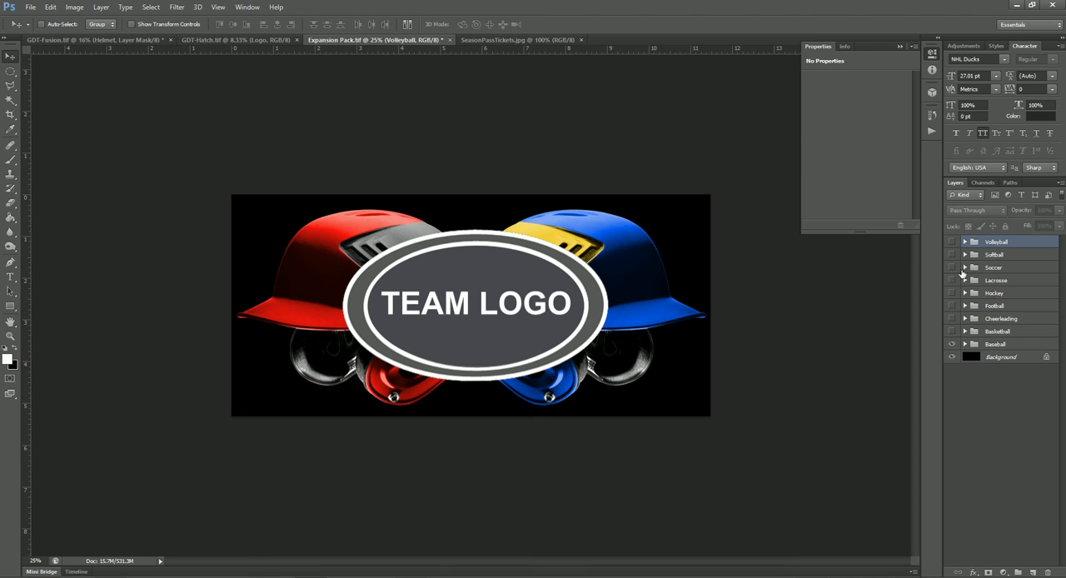
left_click(965, 345)
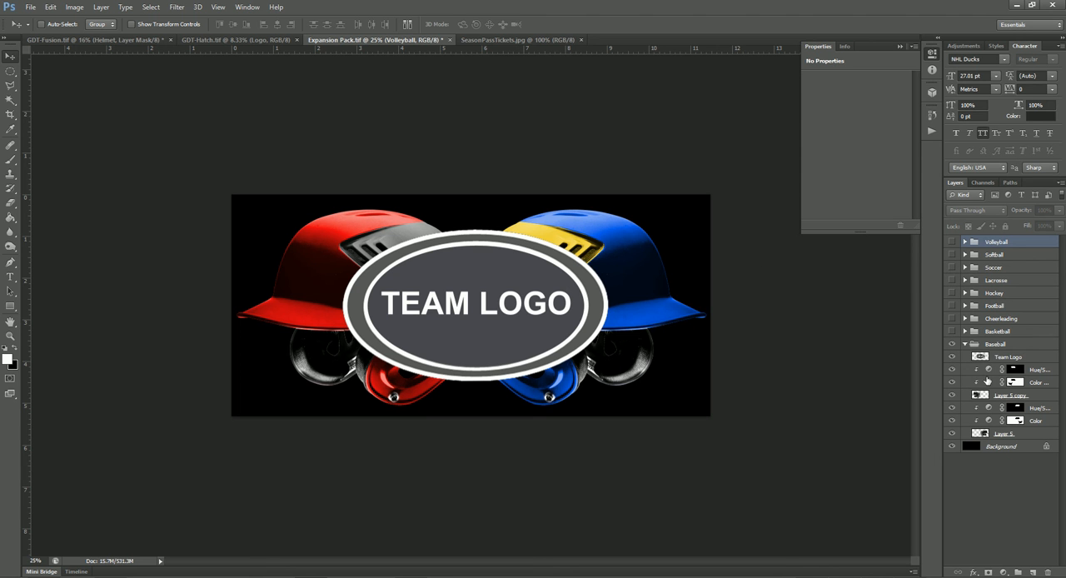
left_click(1006, 358)
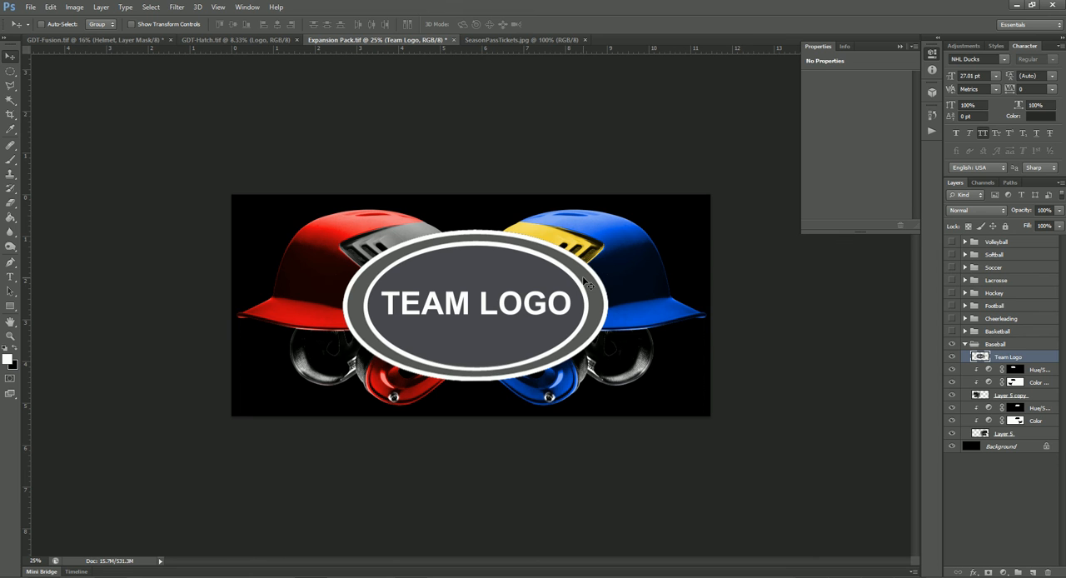
key("Delete")
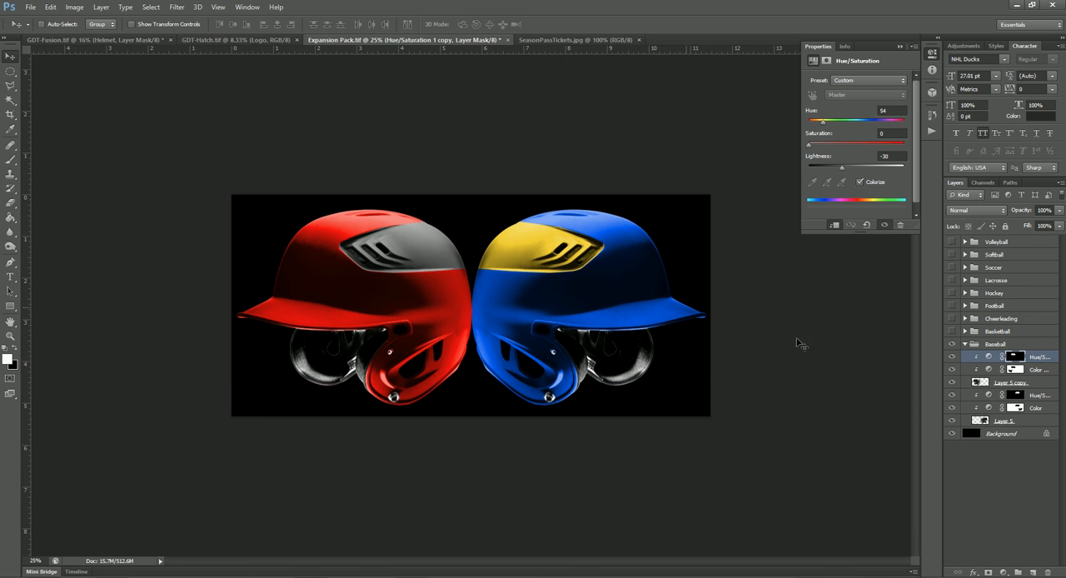
- Recolor the red batting helmet's grey vent panel pink by adjusting the hue and saturation of its clipped adjustment layer
left_click(990, 358)
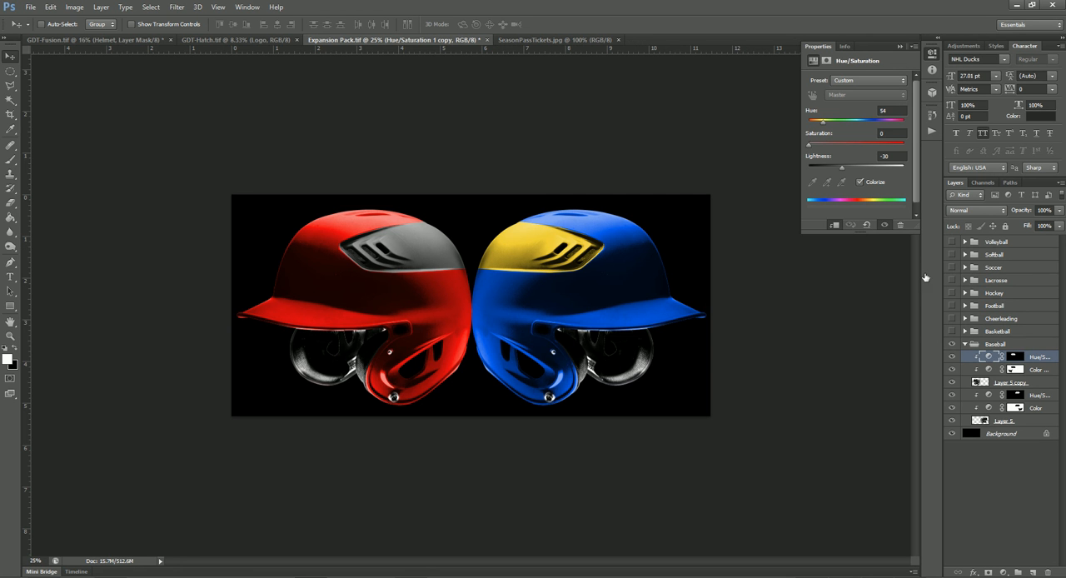
left_click_drag(823, 123, 893, 124)
left_click(879, 144)
- Recolor the red batting helmet's shell light grey, using Hue 268, Saturation 0 and Lightness +49 on the Color copy adjustment
left_click(987, 371)
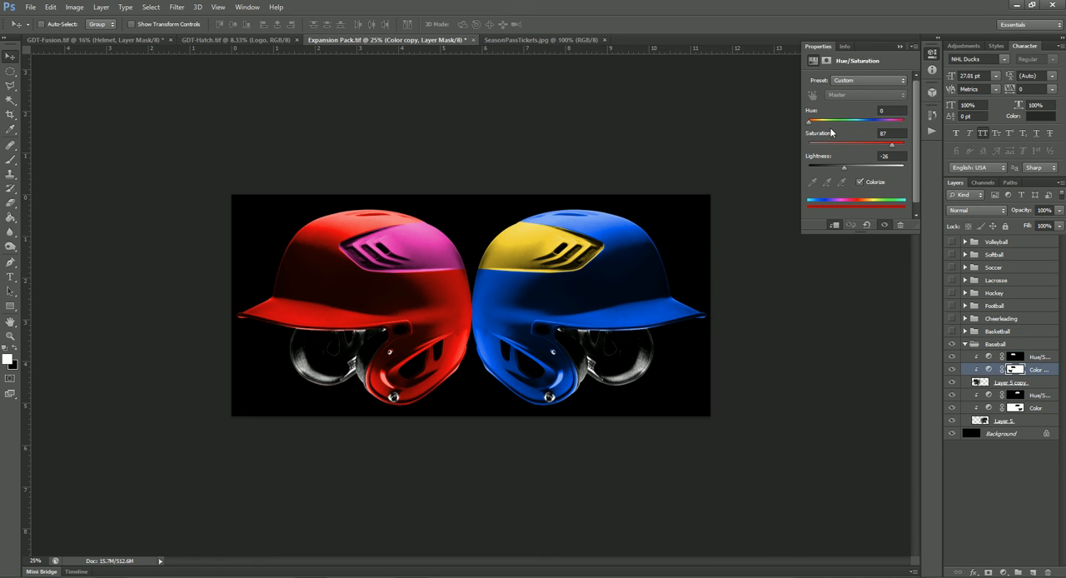
left_click_drag(812, 125, 882, 134)
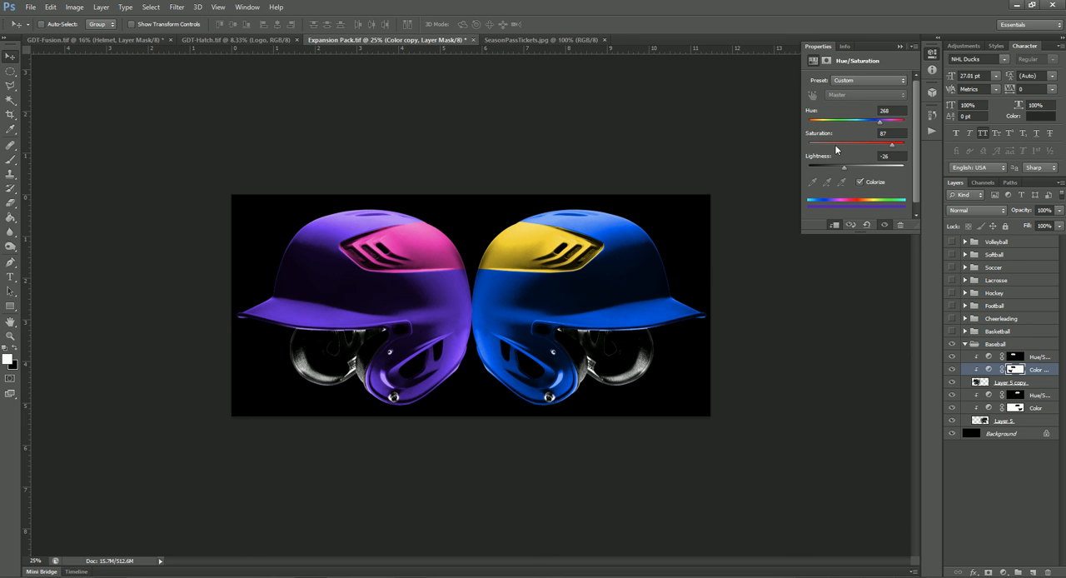
left_click_drag(837, 149, 807, 149)
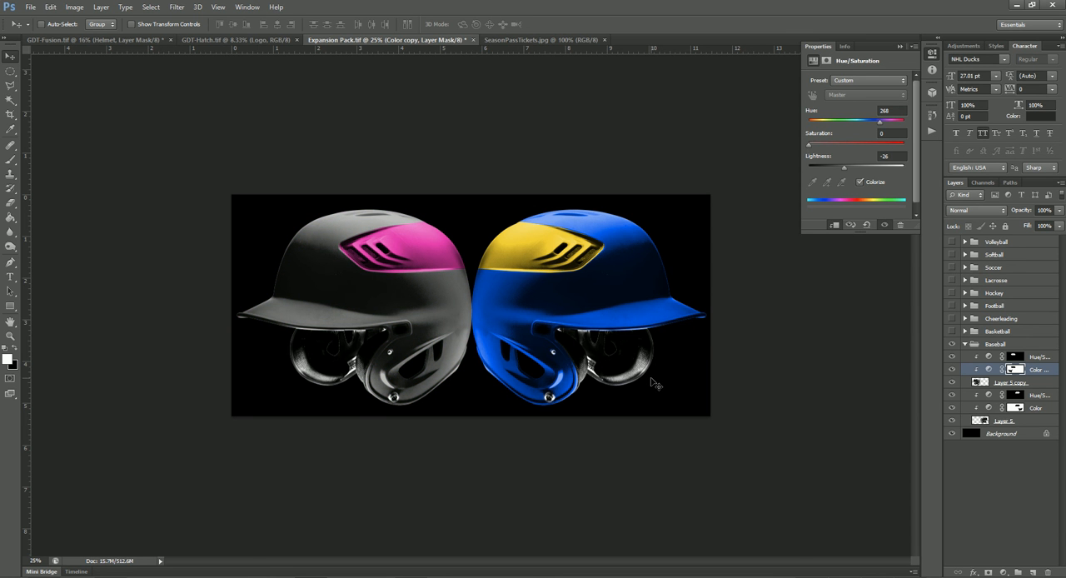
left_click_drag(844, 170, 818, 174)
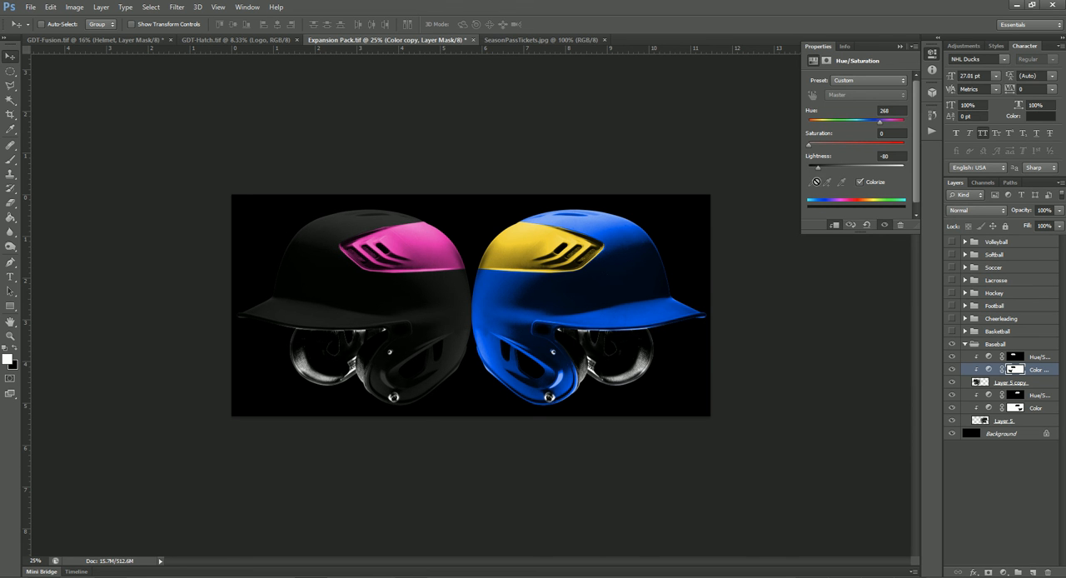
left_click_drag(819, 169, 880, 166)
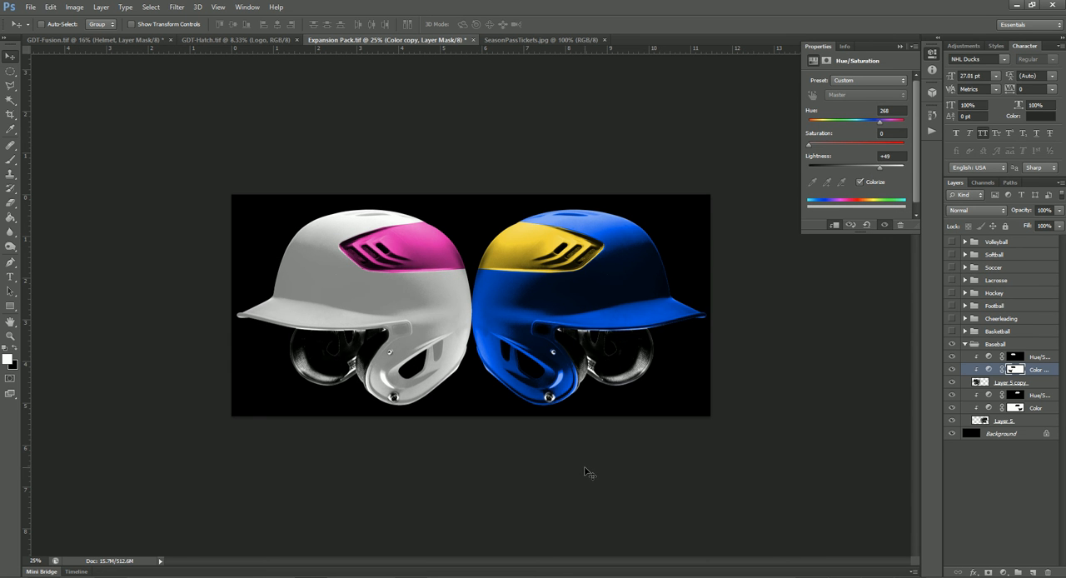
- Collapse and hide the Baseball group, and briefly display the Basketball group to view its artwork
left_click(967, 344)
left_click(952, 344)
left_click(952, 331)
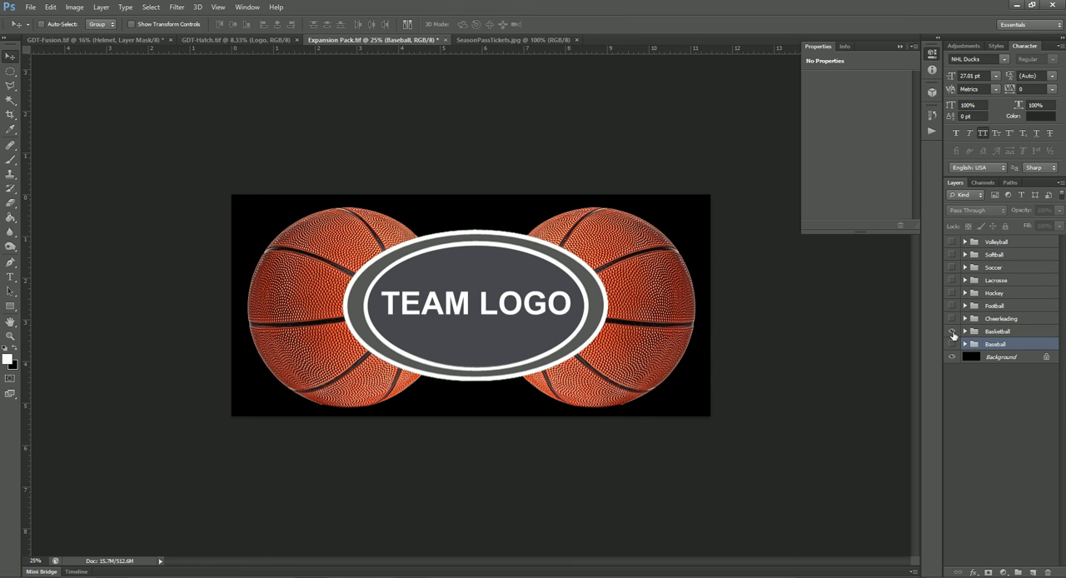
left_click(952, 332)
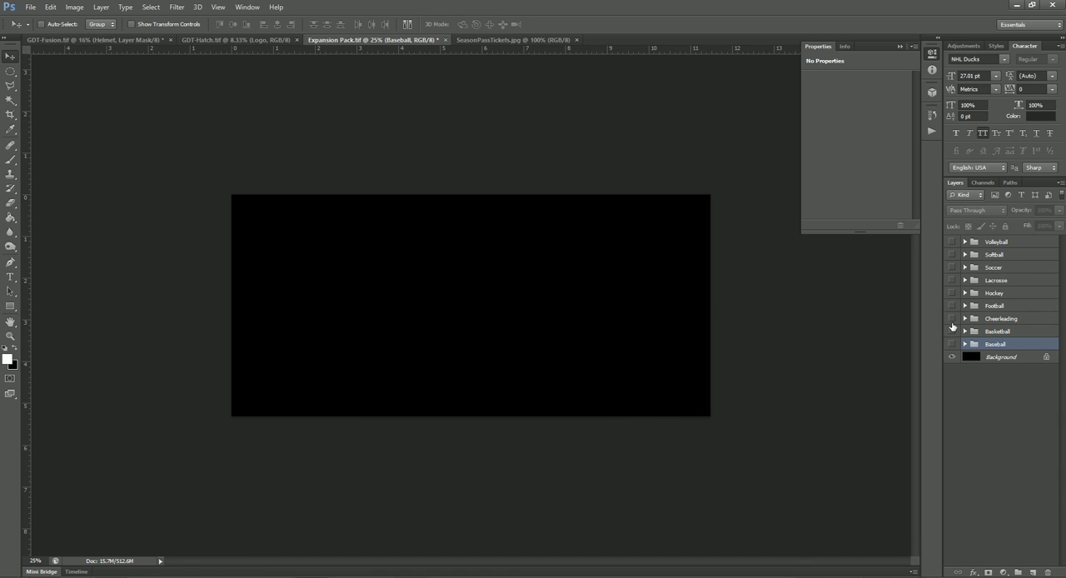
- Show and expand the Cheerleading group and hide its Team Logo layer
left_click(952, 319)
left_click(965, 319)
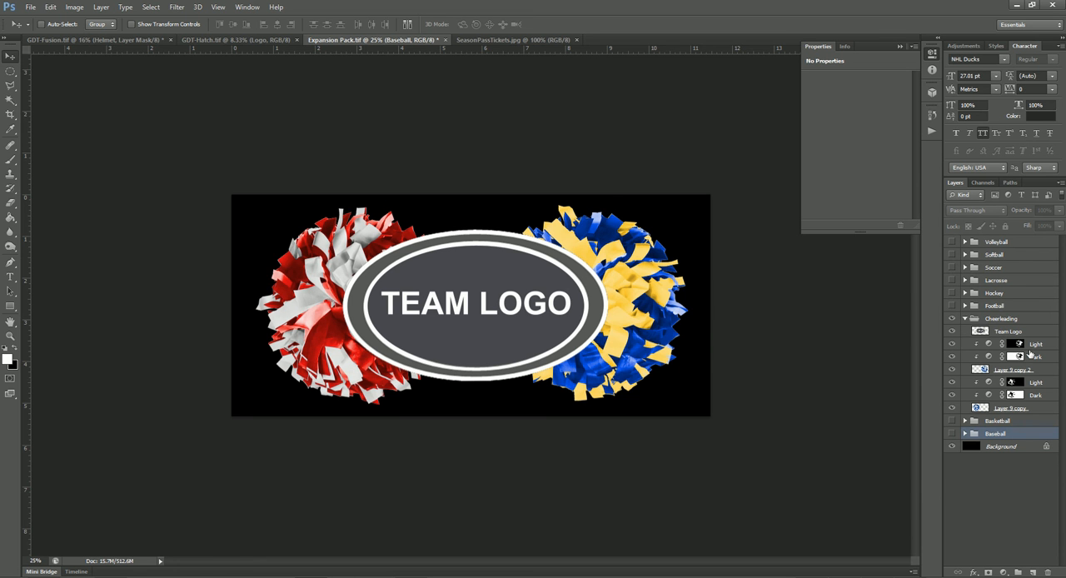
left_click(953, 331)
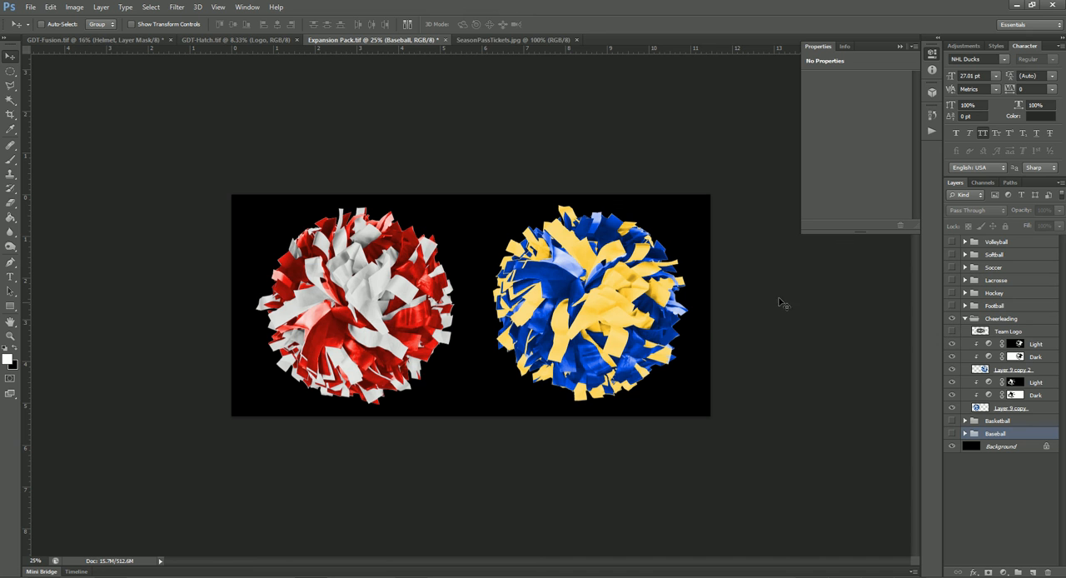
- Recolor the yellow strands of the blue pom-pom green with the Light adjustment: Hue 130, Lightness -48 and a higher saturation
left_click(990, 345)
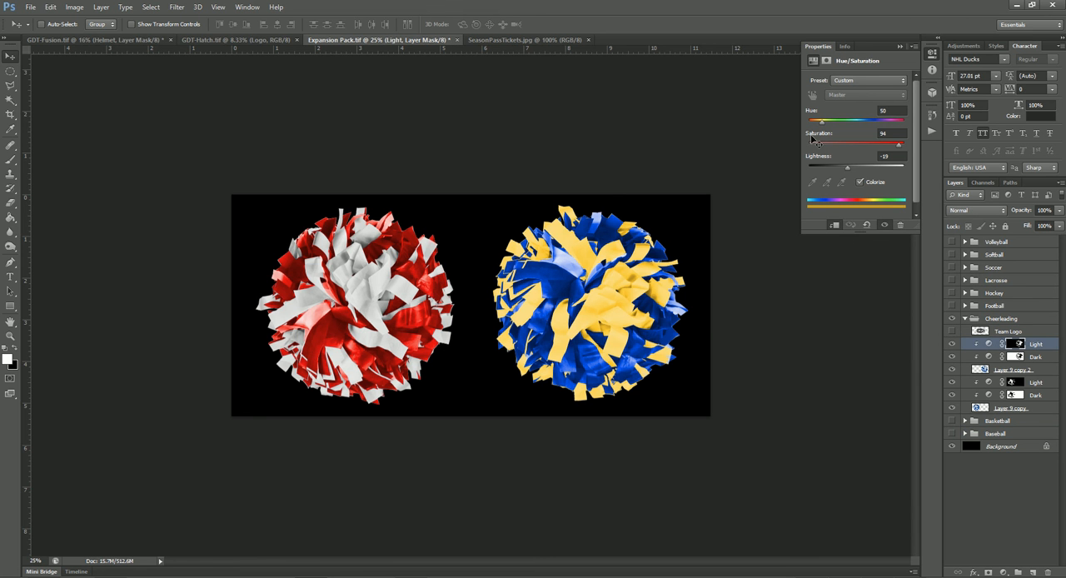
left_click_drag(819, 118, 841, 127)
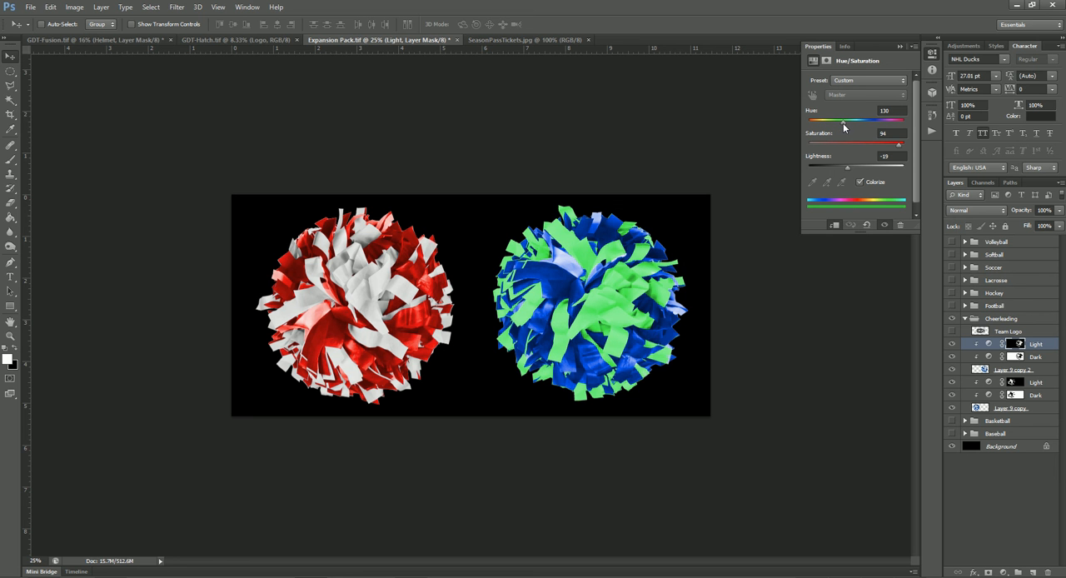
mouse_move(848, 167)
left_mouse_down()
mouse_move(825, 173)
mouse_move(834, 176)
left_mouse_up()
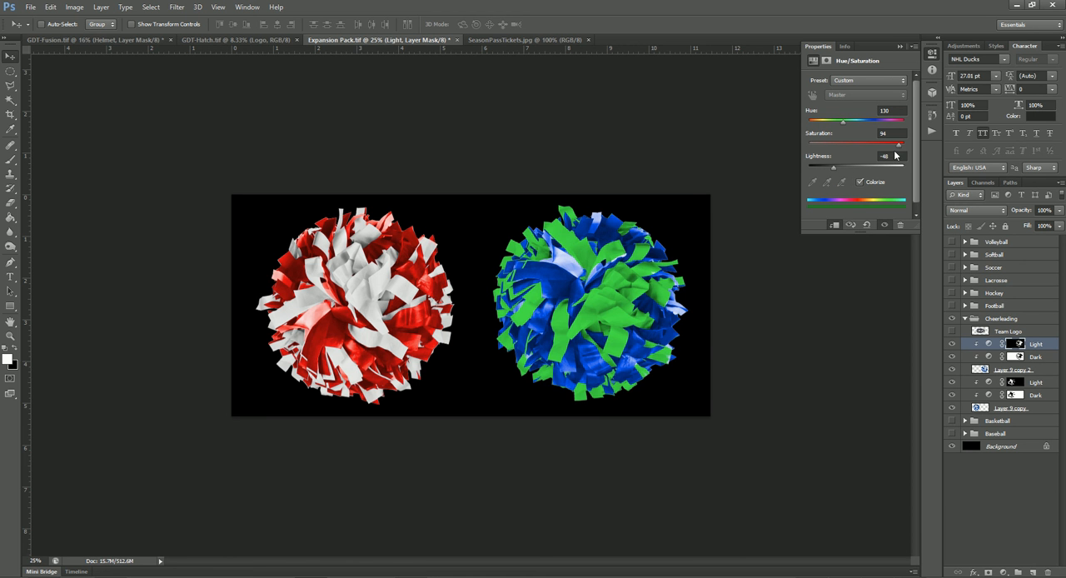
mouse_move(900, 149)
left_mouse_down()
mouse_move(875, 148)
mouse_move(909, 149)
left_mouse_up()
- Recolor the pom-pom's blue strands red with the Dark adjustment, using Hue 0 and Lightness -23
left_click(989, 359)
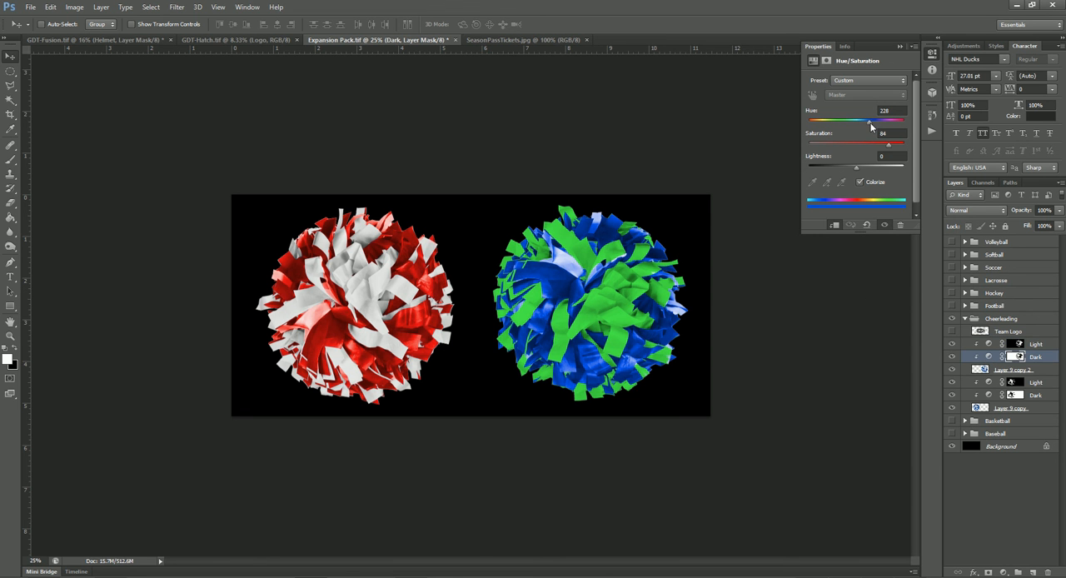
left_click_drag(871, 124, 797, 133)
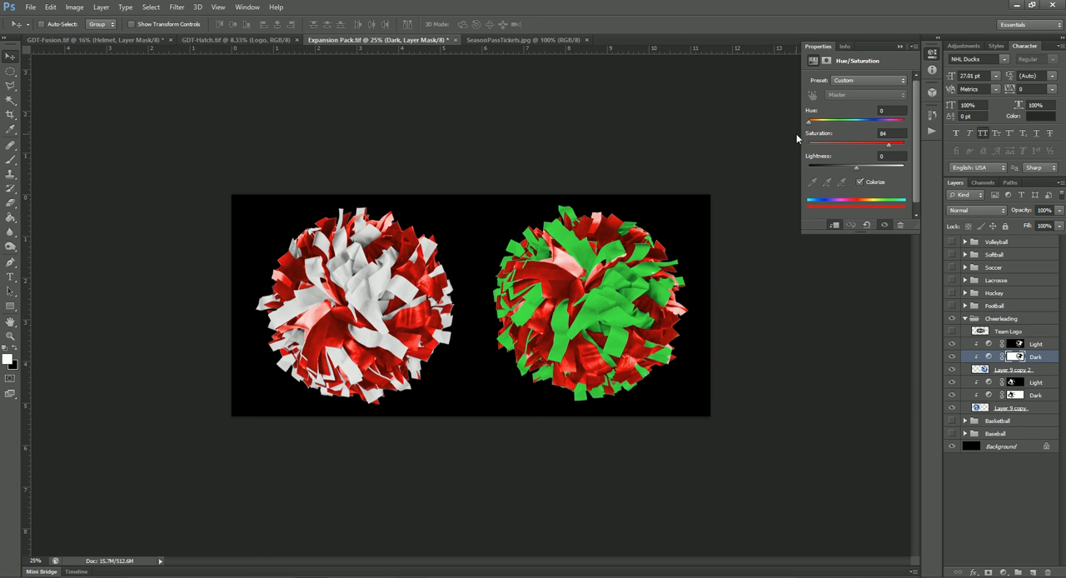
left_click_drag(856, 168, 846, 170)
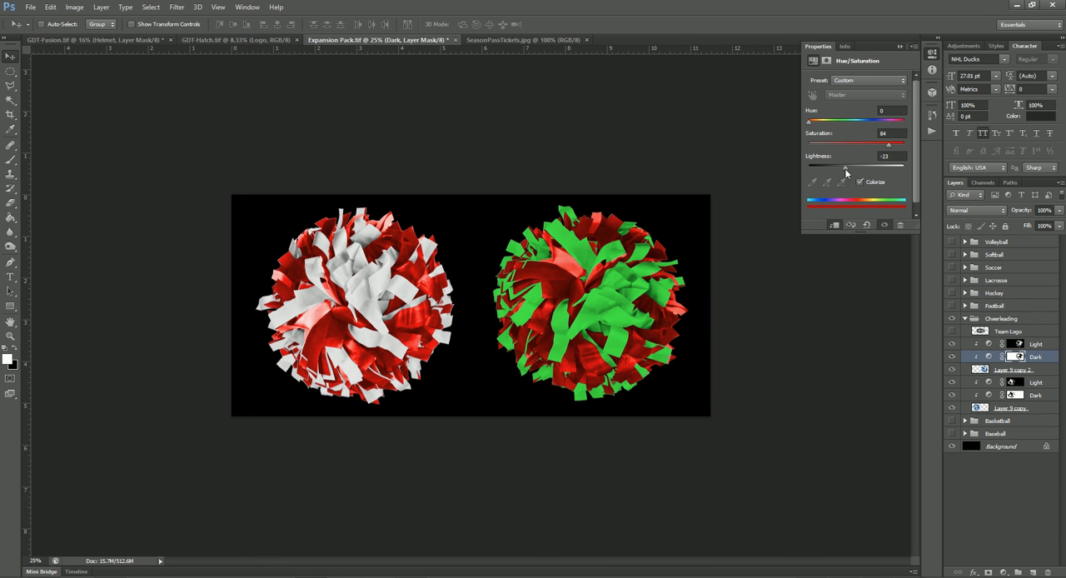
- Show the Hockey group instead of Cheerleading, hide its Team Logo copy 2 layer, and collapse the Cheerleading group
left_click(952, 320)
left_click(953, 293)
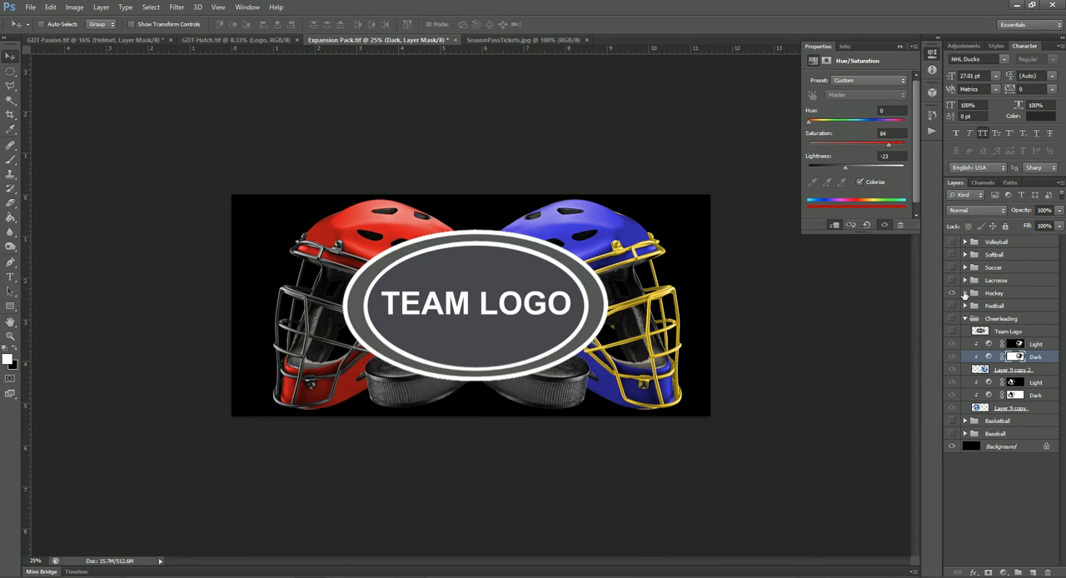
left_click(965, 293)
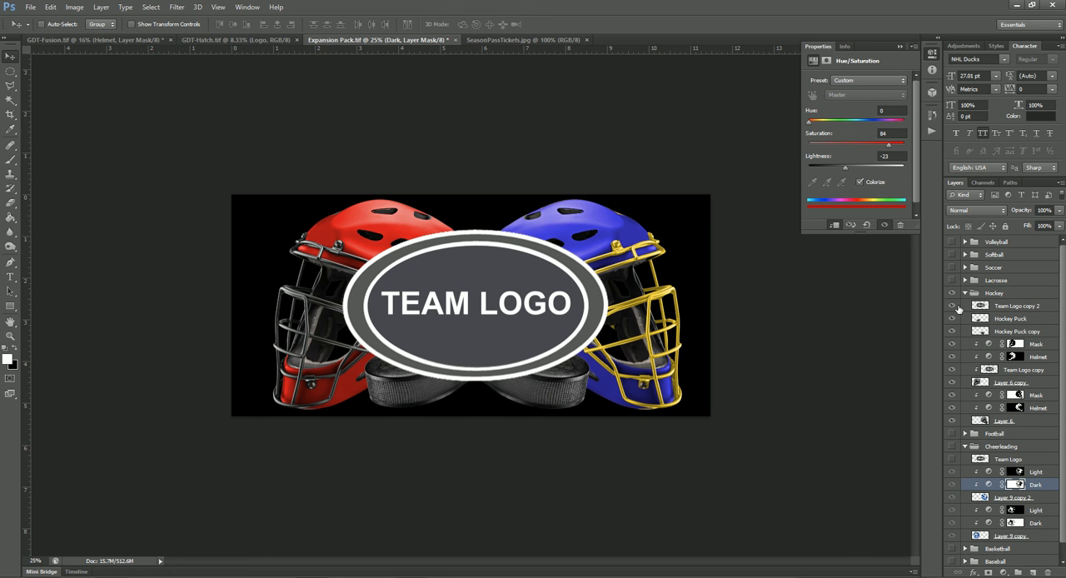
left_click(953, 307)
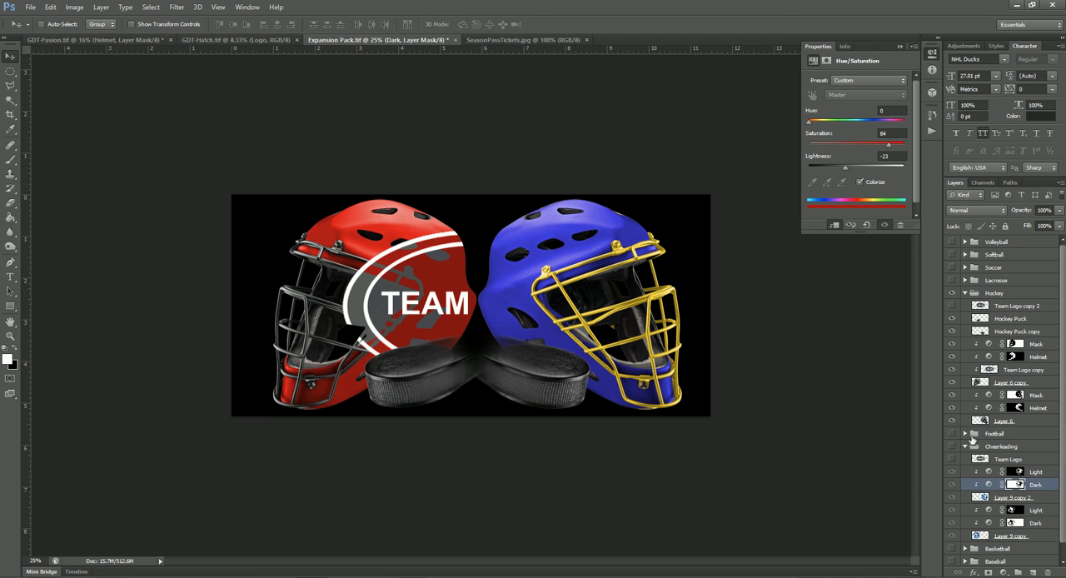
scroll(963, 479, "down", 1)
scroll(963, 482, "up", 1)
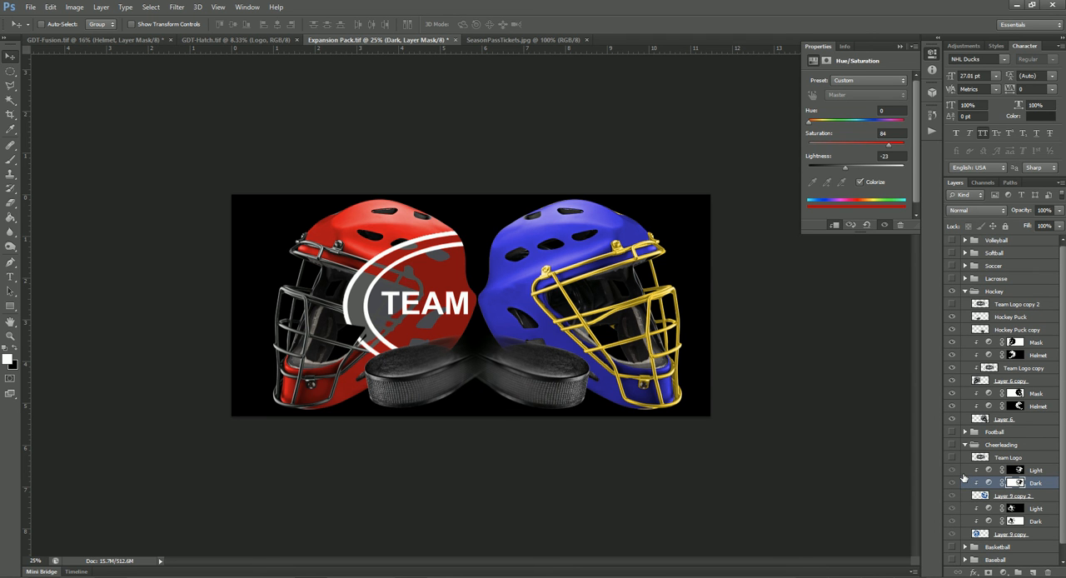
left_click(964, 445)
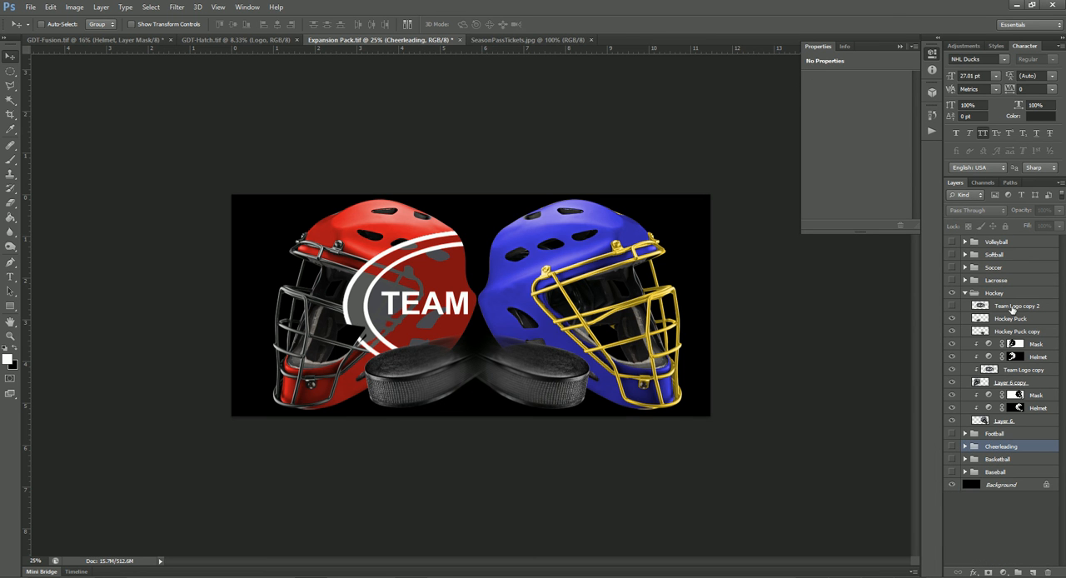
- Hide the Team Logo copy layer on the red hockey helmet and delete it from the Hockey group
left_click(953, 370)
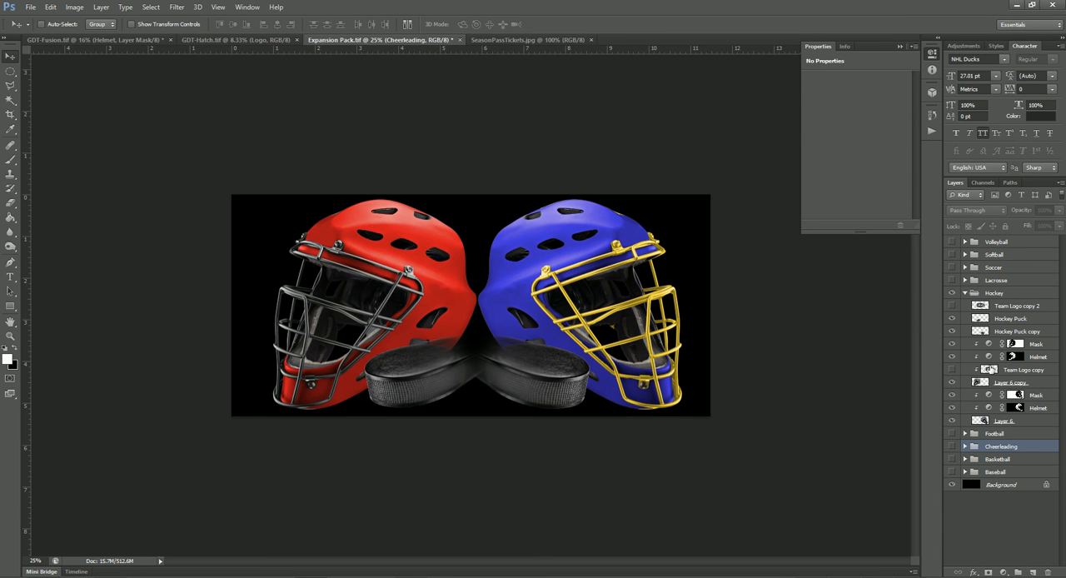
left_click(1010, 372)
key("Delete")
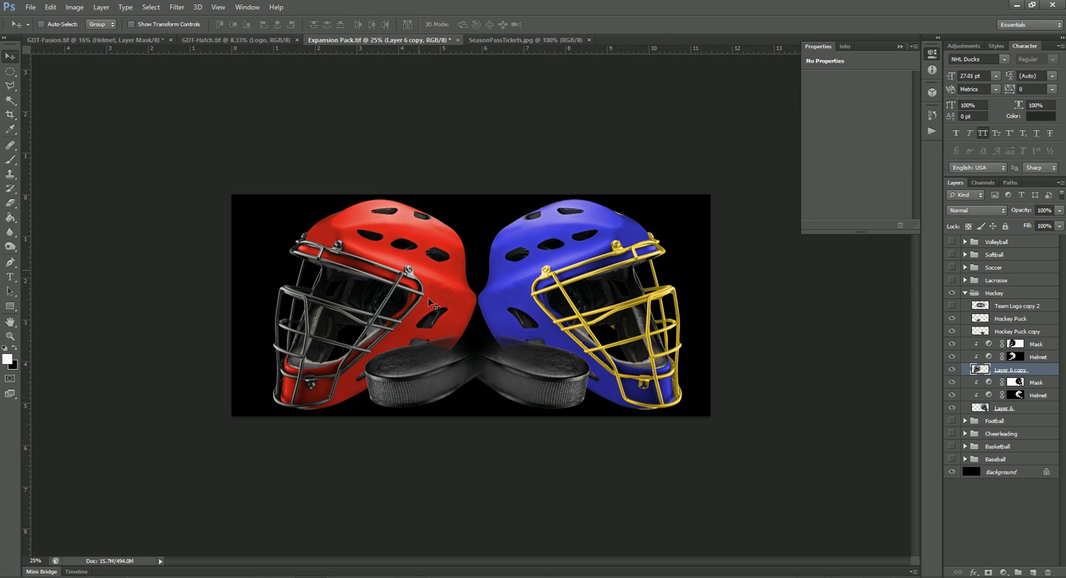
- Recolor the red hockey helmet's mask green with Hue 113 and Saturation 89, and its shell white with Saturation 0 and Lightness +77
left_click(990, 345)
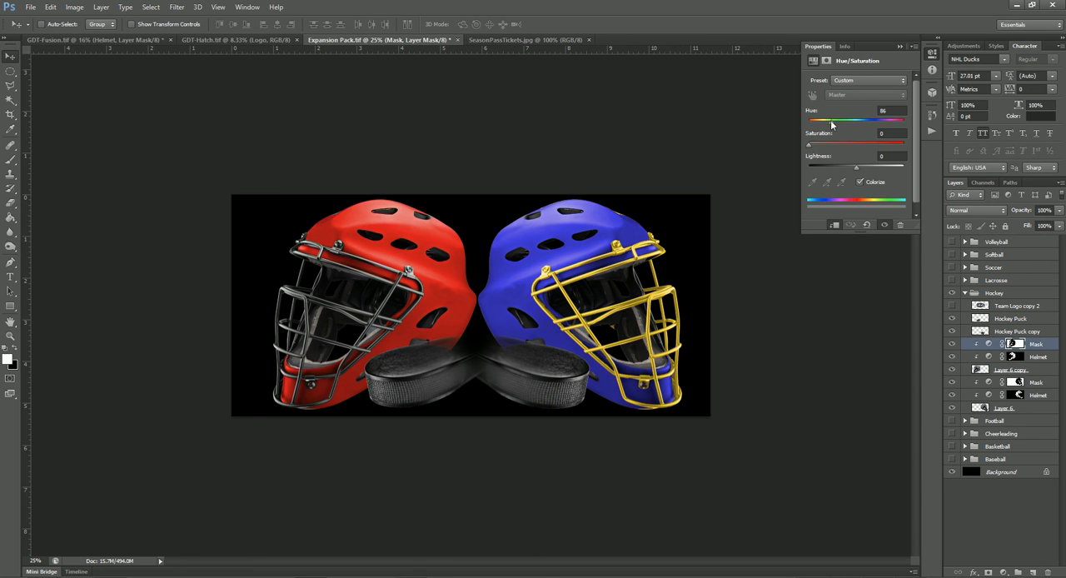
left_click_drag(831, 124, 848, 124)
left_click_drag(873, 122, 841, 128)
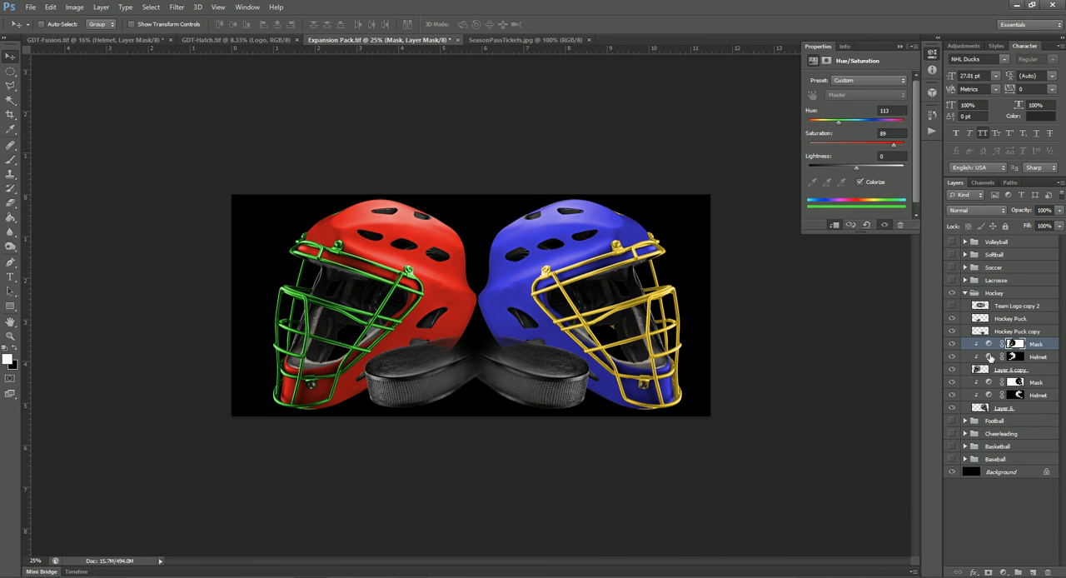
left_click(995, 359)
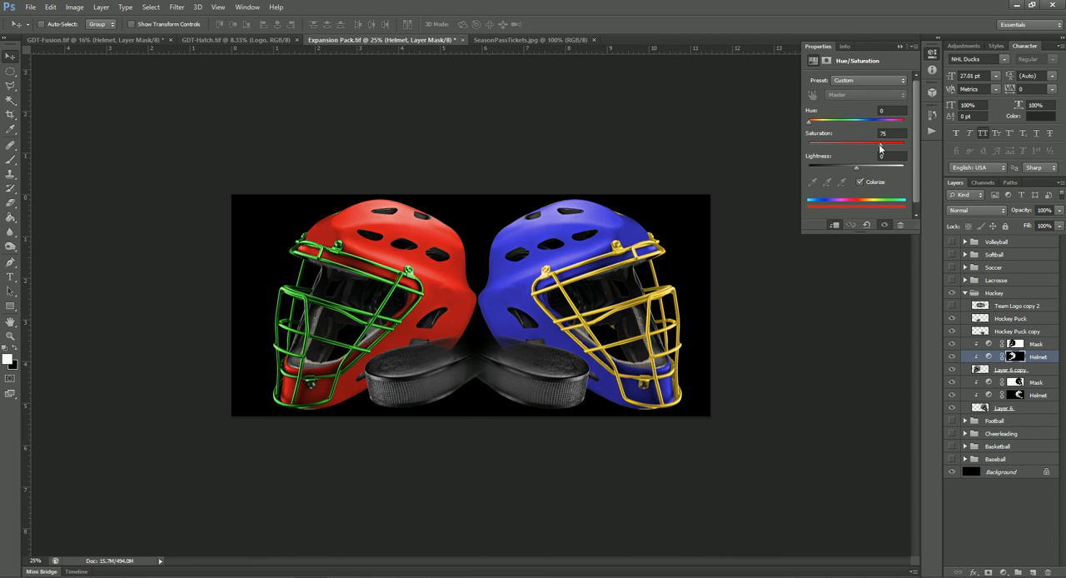
left_click_drag(880, 147, 896, 169)
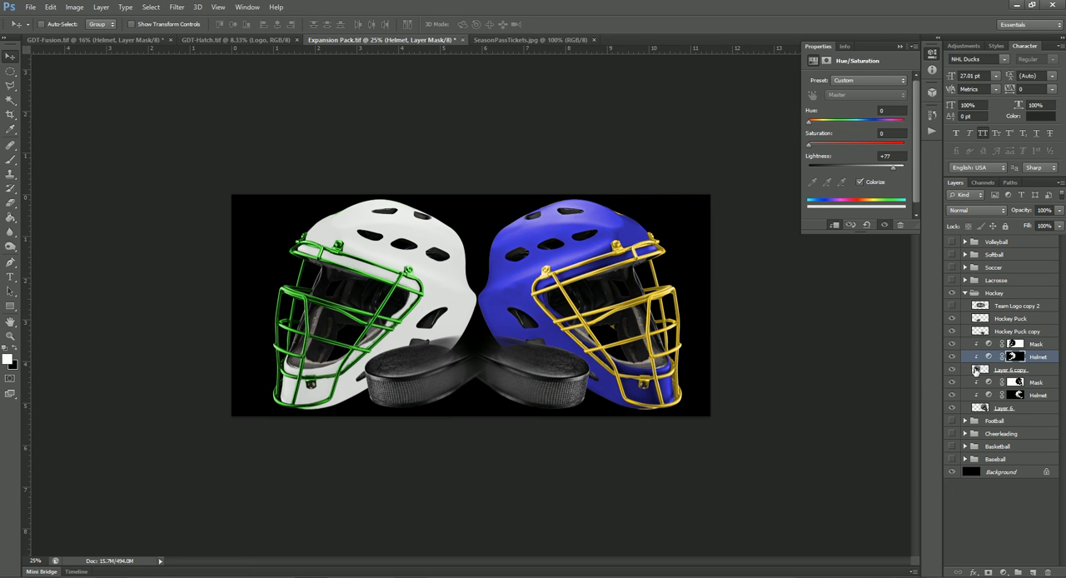
- Recolor the blue hockey helmet's mask green with Hue 105, and its shell dark green with Hue 107 and Lightness -50
left_click(990, 383)
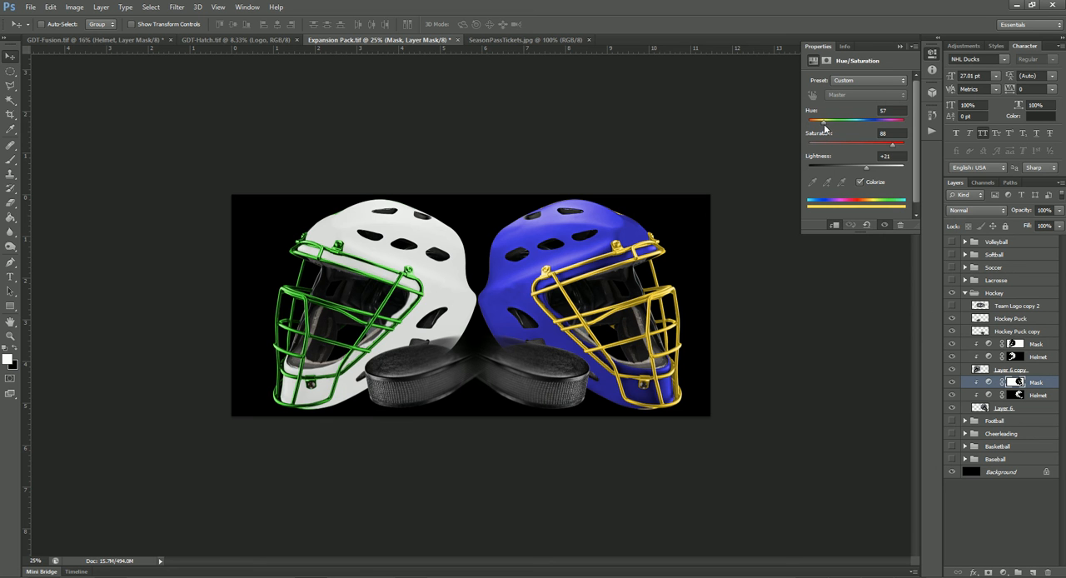
left_click_drag(824, 128, 837, 128)
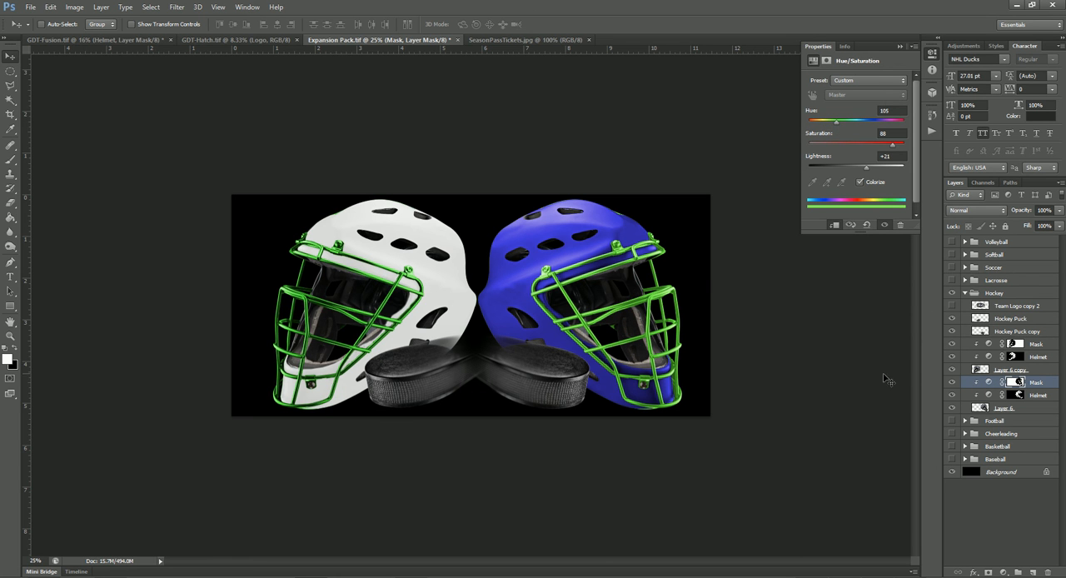
left_click(989, 395)
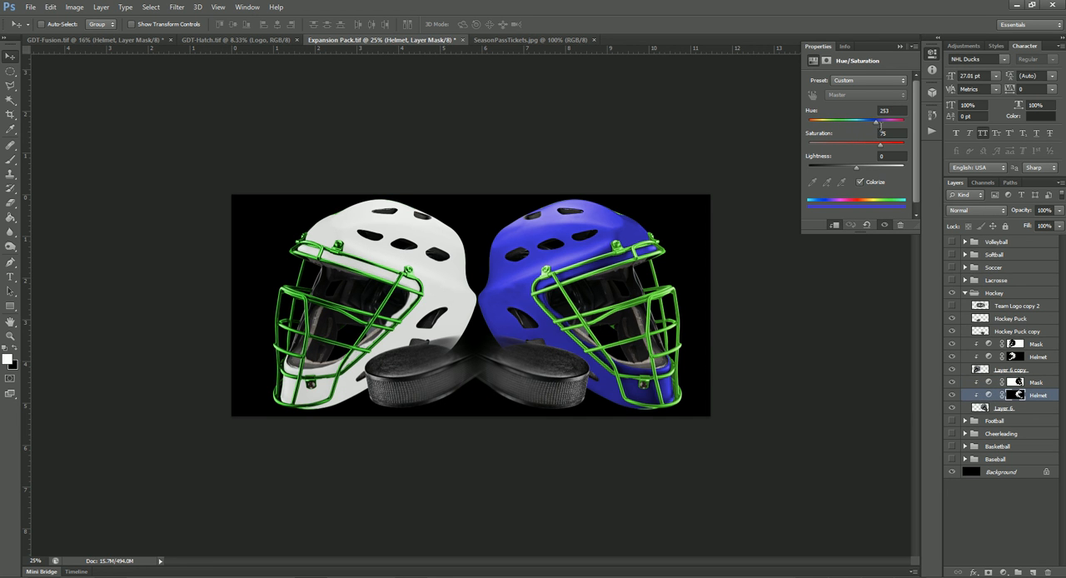
left_click_drag(877, 128, 837, 131)
left_click_drag(855, 166, 832, 169)
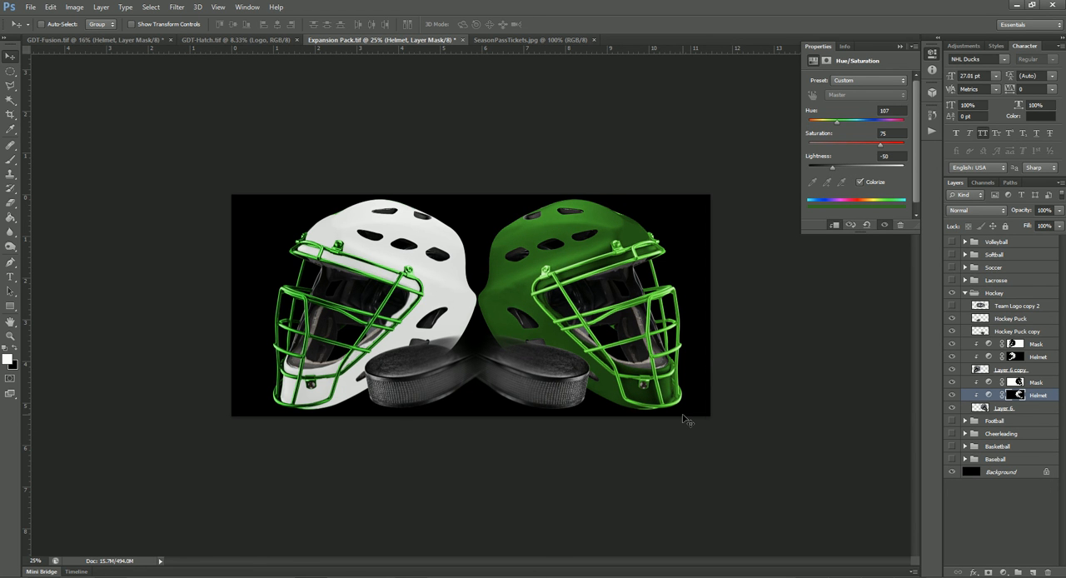
- Turn the green hockey helmet's mask white with Saturation 0 and Lightness +74
left_click(988, 387)
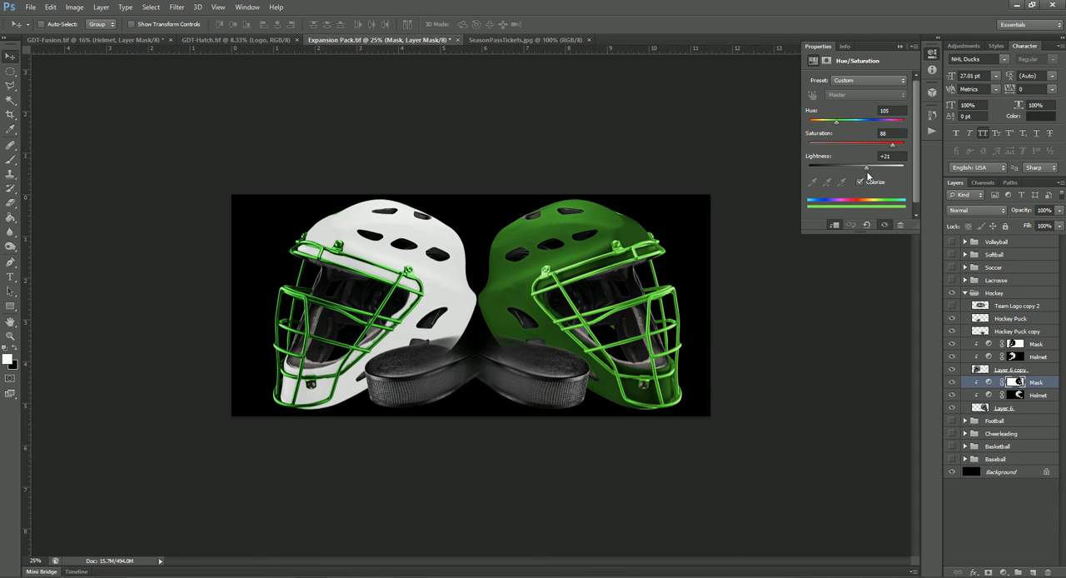
left_click_drag(893, 147, 808, 153)
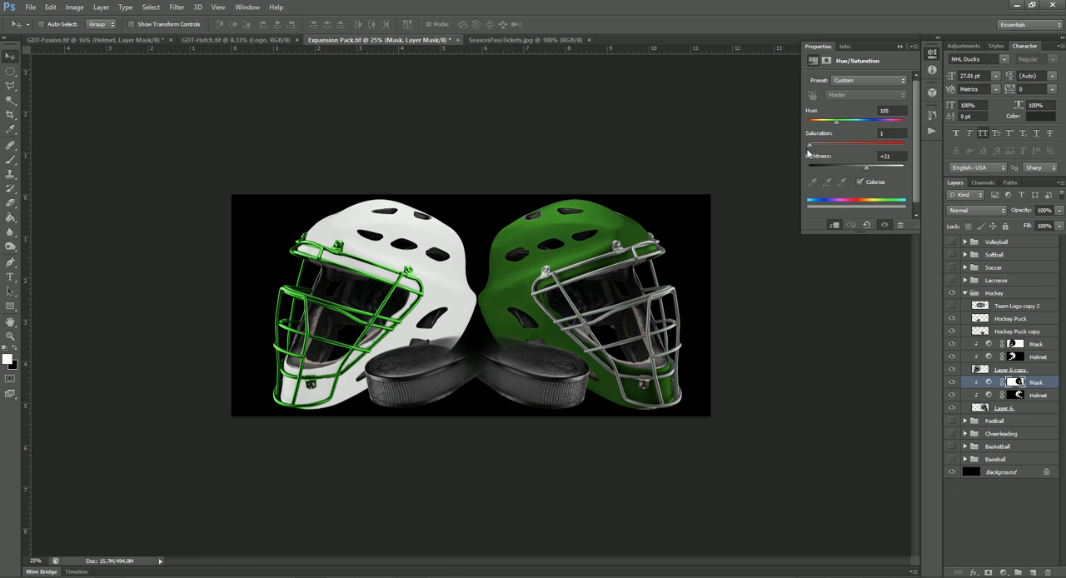
left_click_drag(865, 170, 893, 172)
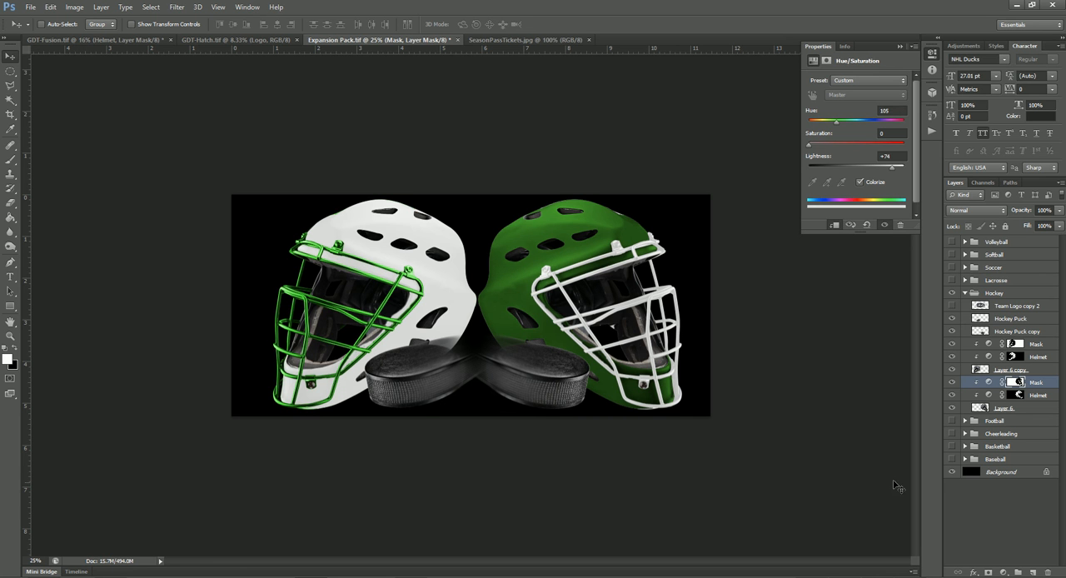
- Show and expand the Lacrosse group instead of Hockey, collapse the Hockey group, and hide the Team Logo copy 3 layer
left_click(952, 291)
left_click(952, 280)
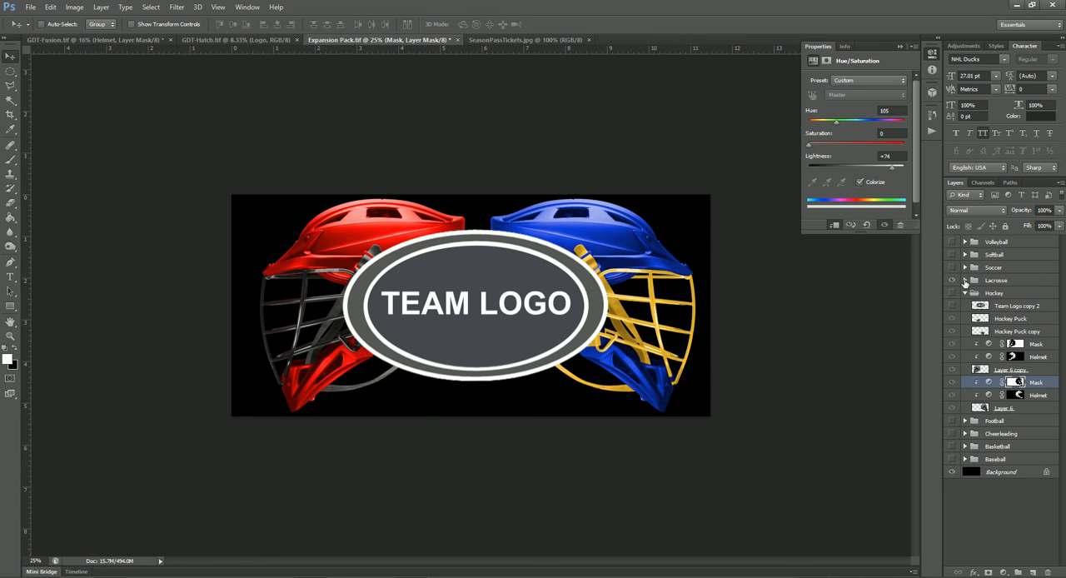
left_click(964, 280)
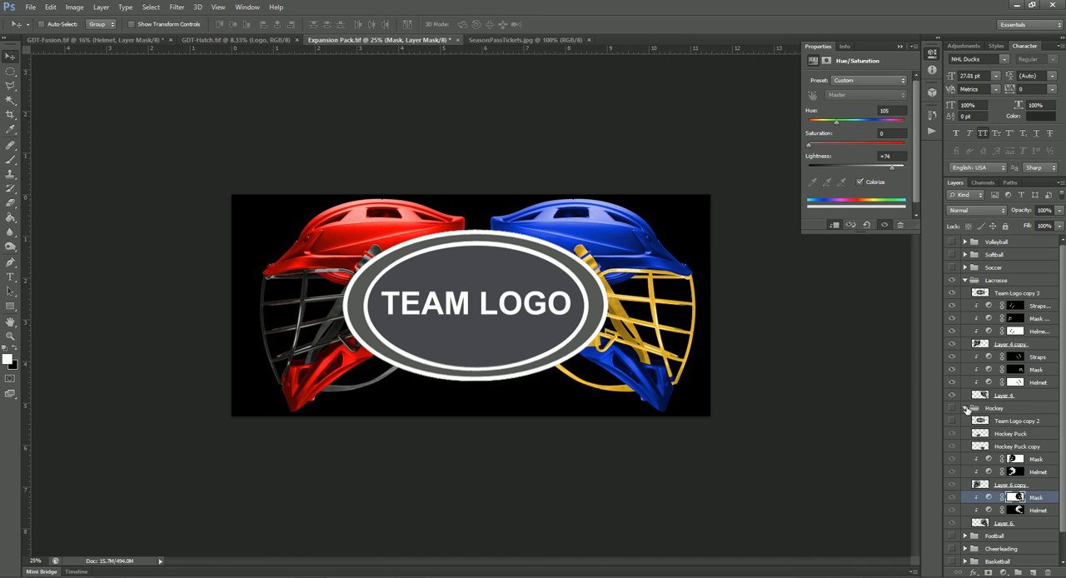
left_click(966, 408)
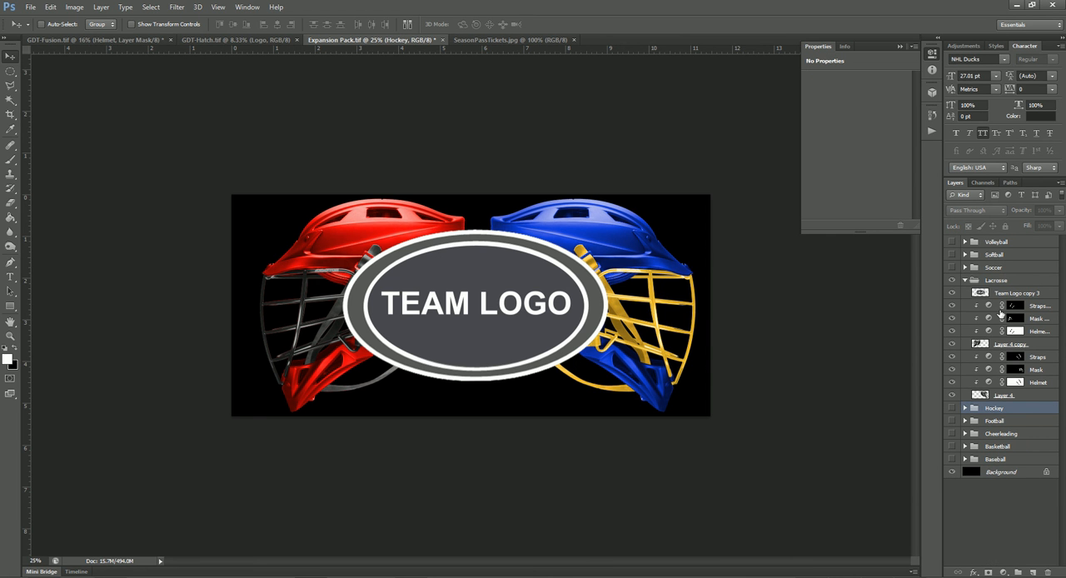
left_click(953, 294)
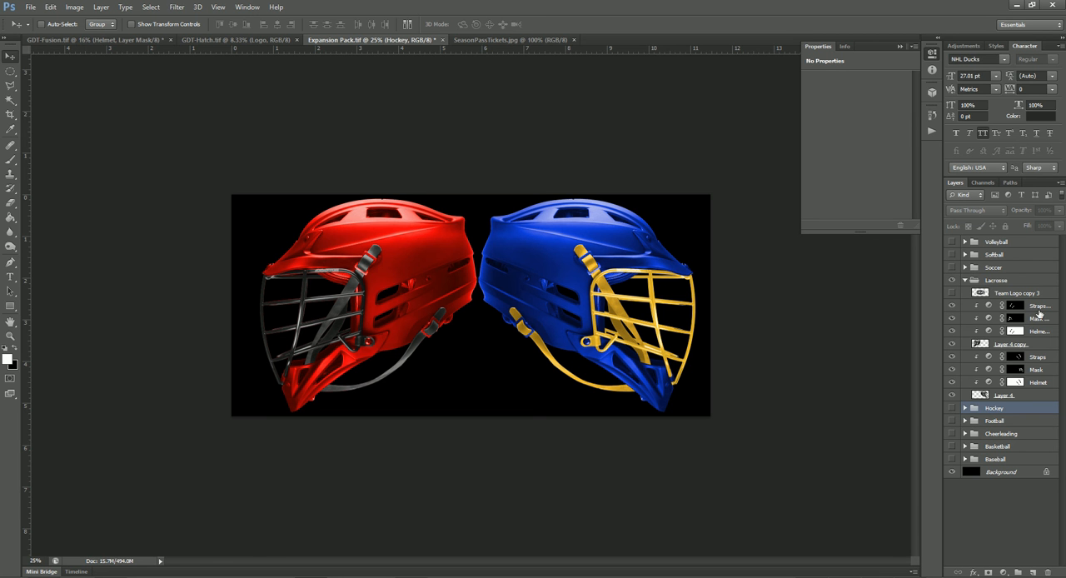
- Identify the red lacrosse helmet's layer by toggling its visibility, and recolor its shell green with Hue 107
left_click(953, 344)
left_click(952, 344)
left_click(989, 332)
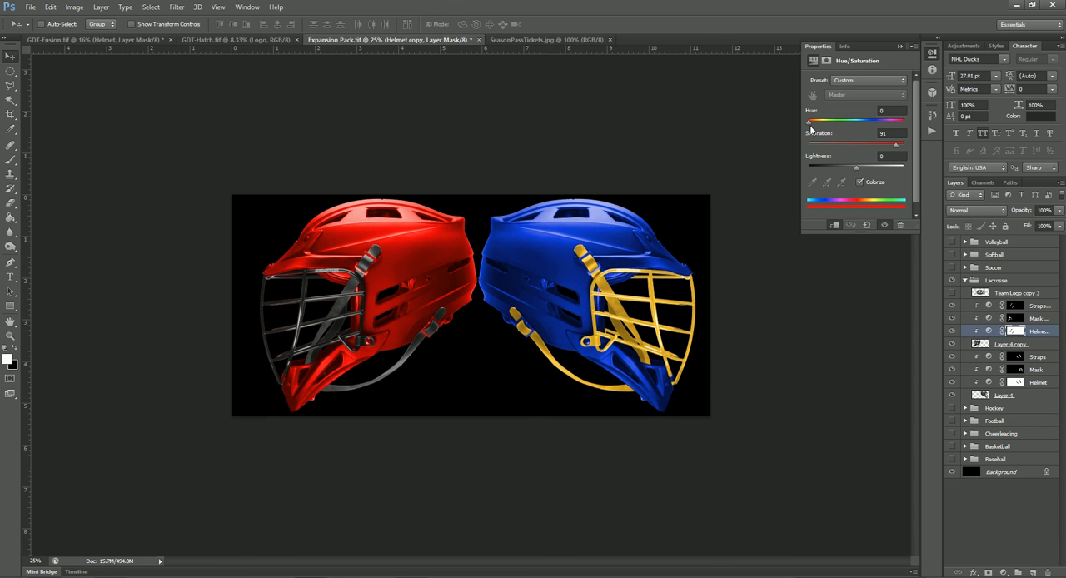
left_click_drag(809, 123, 838, 123)
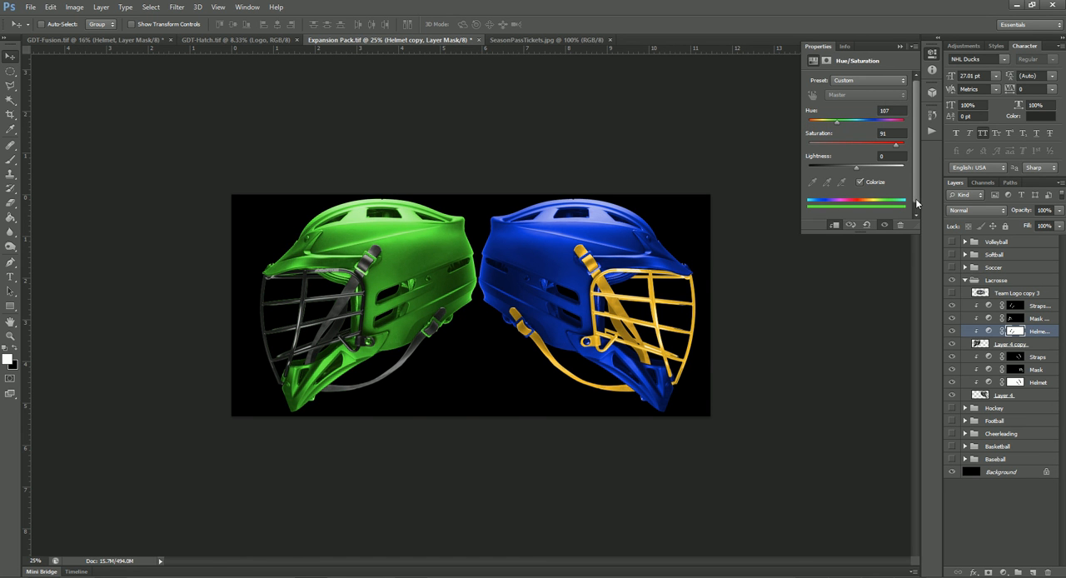
- Turn the green lacrosse helmet's face mask white with Saturation 0 and Lightness +85
left_click(989, 319)
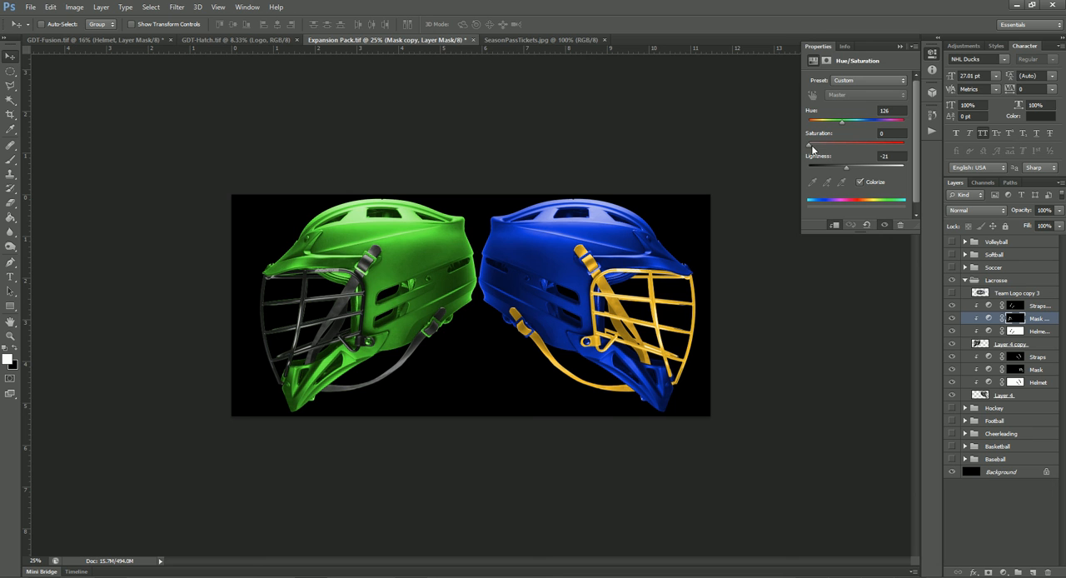
left_click_drag(813, 150, 897, 150)
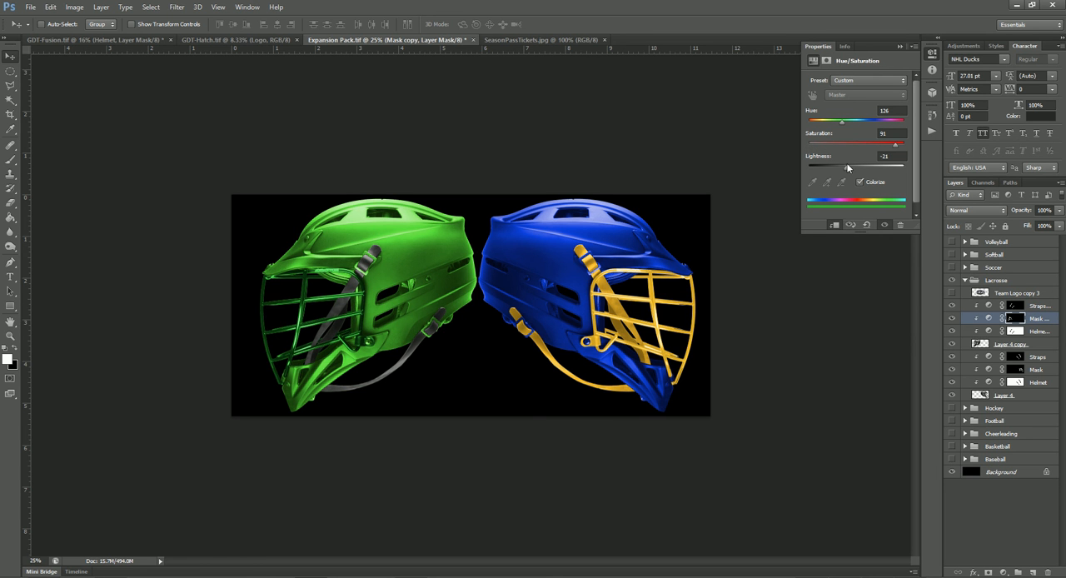
left_click_drag(896, 147, 898, 168)
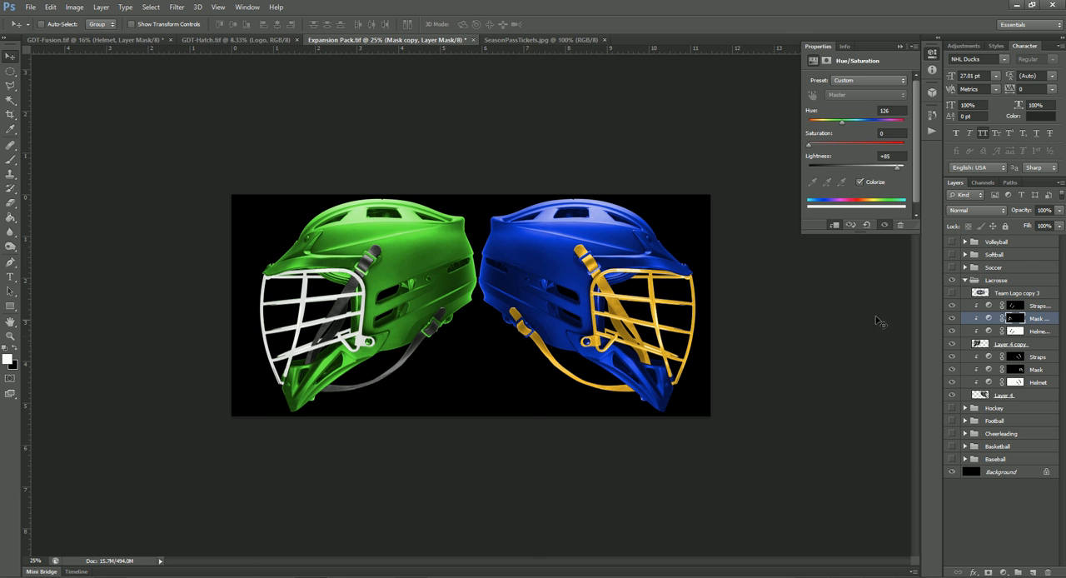
- Recolor the green lacrosse helmet's straps purple with Hue 303, Saturation 70 and Lightness -14
left_click(991, 307)
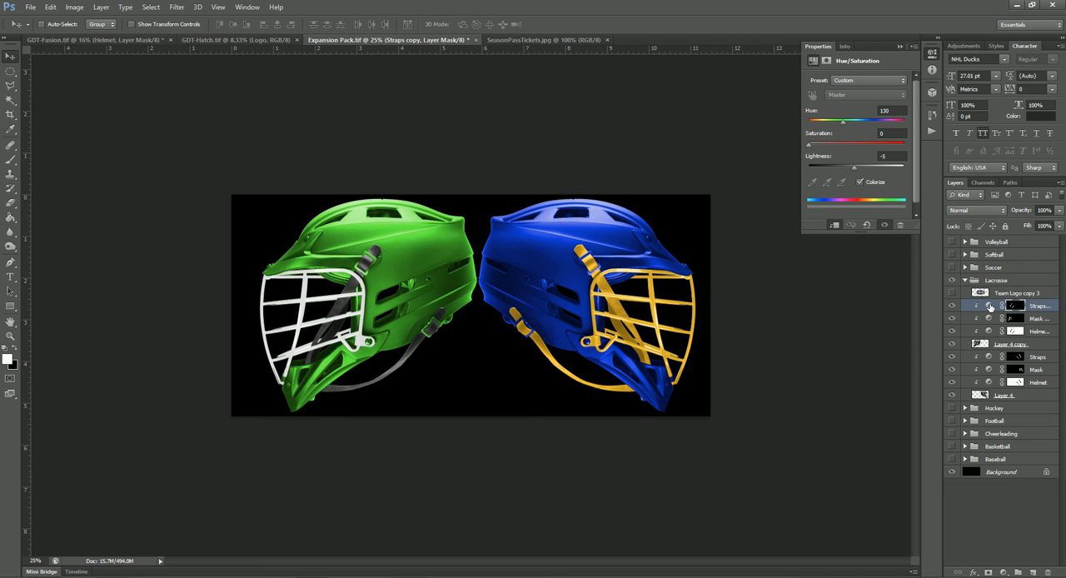
left_click_drag(810, 147, 839, 126)
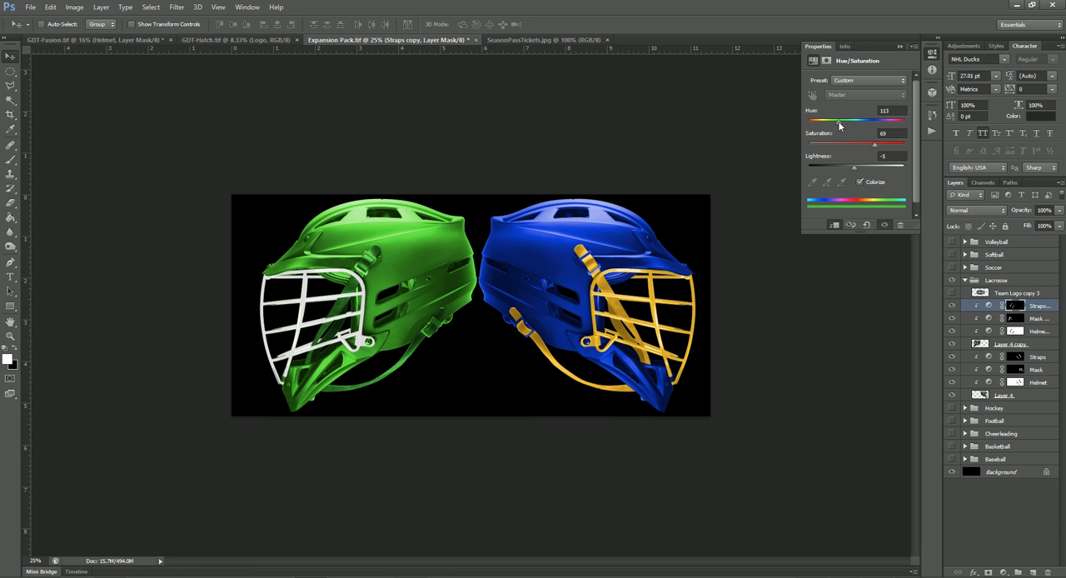
left_click_drag(839, 126, 890, 132)
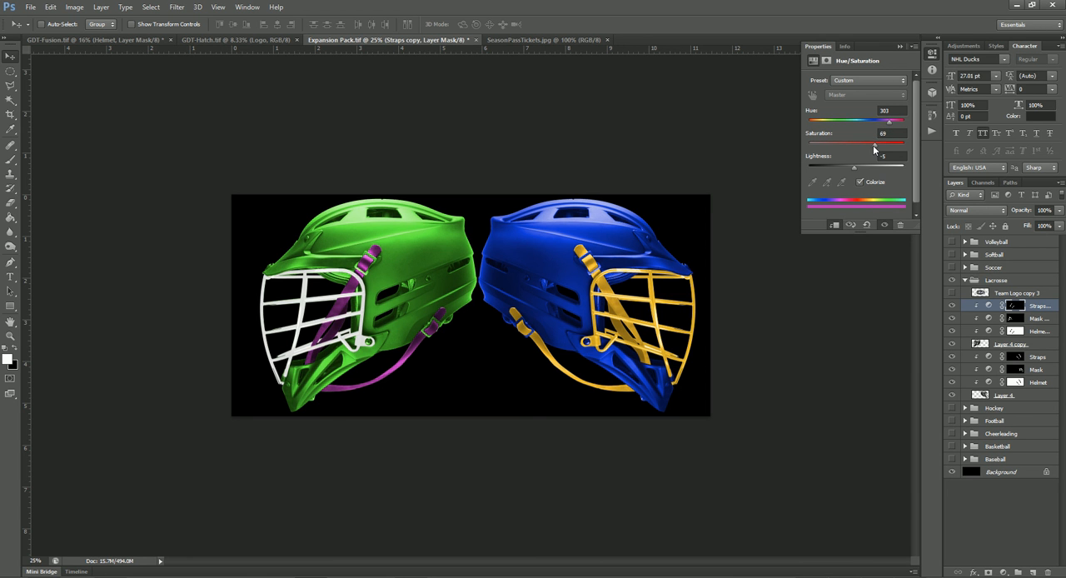
mouse_move(854, 169)
left_mouse_down()
mouse_move(874, 172)
mouse_move(849, 172)
left_mouse_up()
- Show and expand the Soccer group instead of Lacrosse, and hide its Team Logo copy 4 layer
left_click(952, 281)
left_click(952, 268)
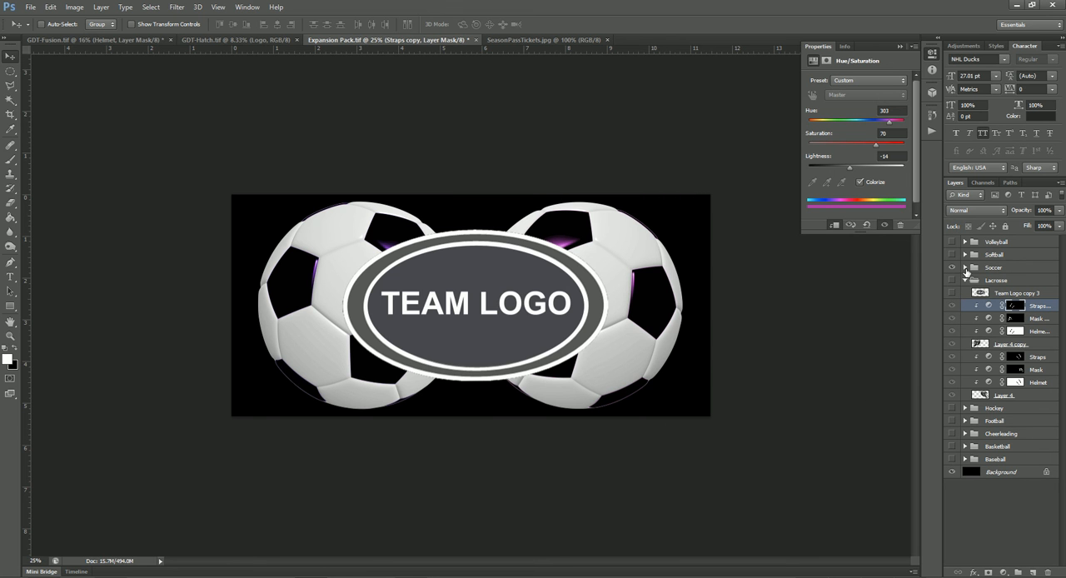
left_click(966, 269)
left_click(952, 281)
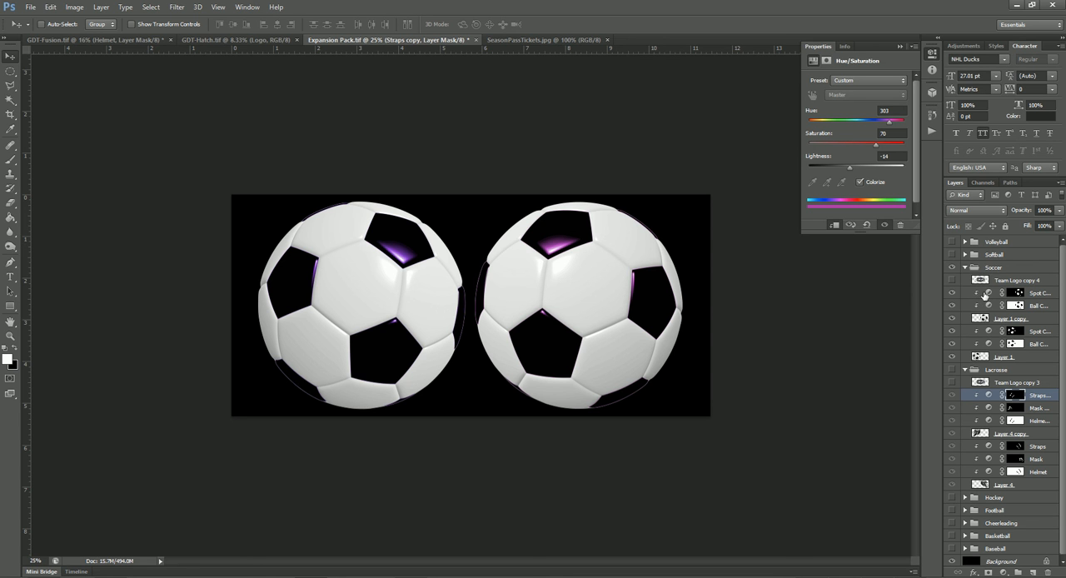
- Recolor the spot highlights of the right-hand soccer ball green with the Spot Color copy adjustment: Hue 98, Saturation 96
left_click(988, 295)
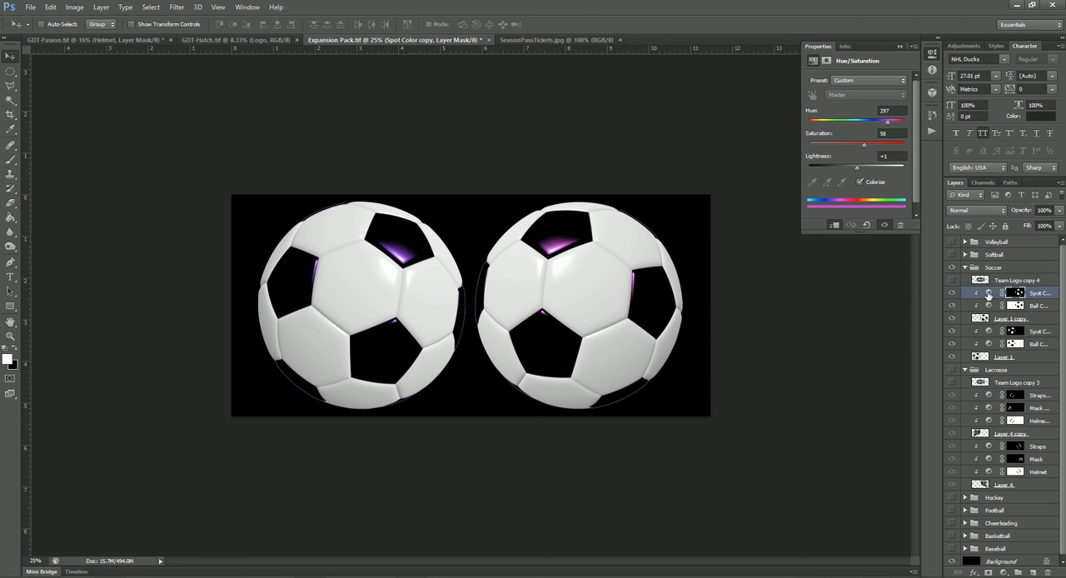
left_click_drag(884, 125, 893, 147)
left_click_drag(832, 125, 836, 127)
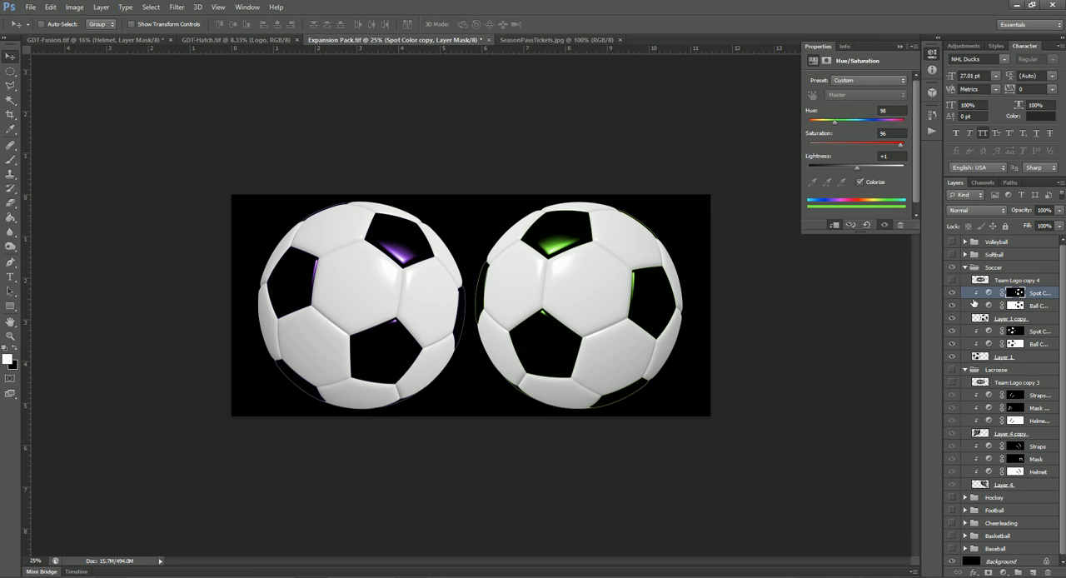
- Recolor the right-hand soccer ball green with the Ball Color copy adjustment: Hue 111, Saturation 100, Lightness -58
left_click(990, 306)
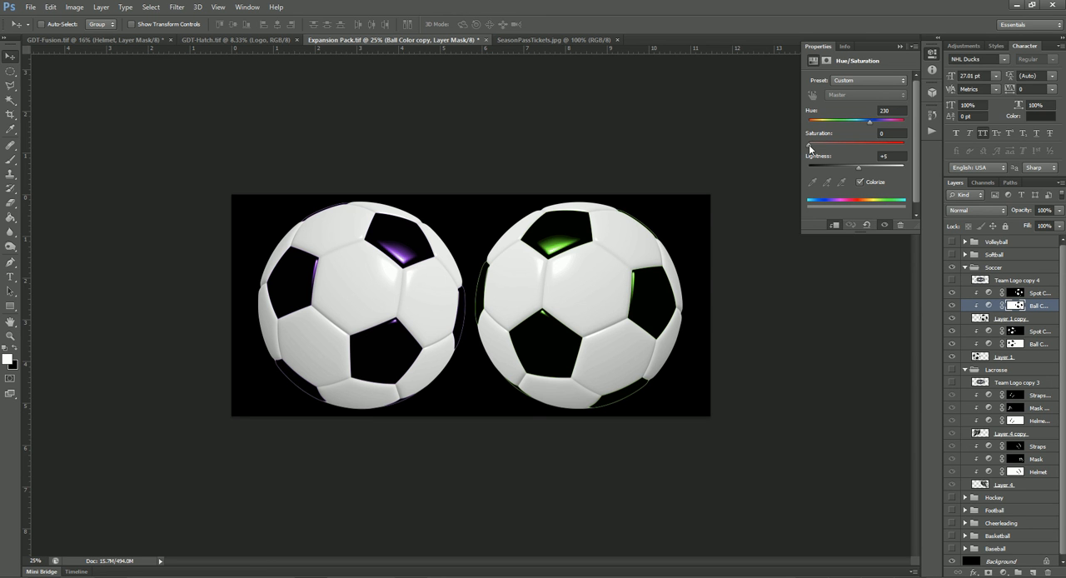
left_click_drag(808, 147, 841, 123)
left_click_drag(859, 173, 830, 173)
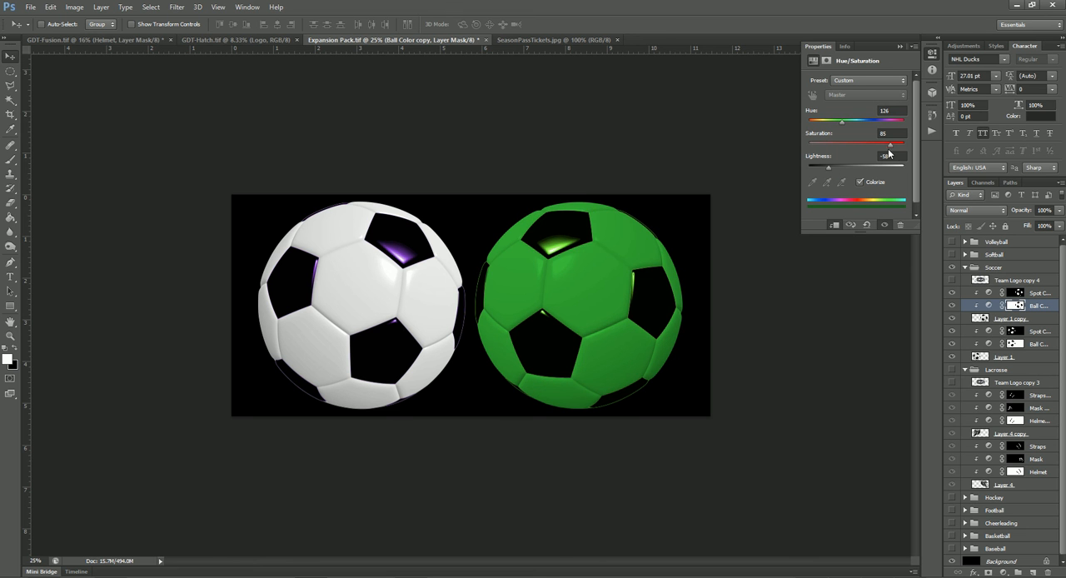
left_click_drag(894, 148, 905, 149)
left_click_drag(843, 123, 839, 126)
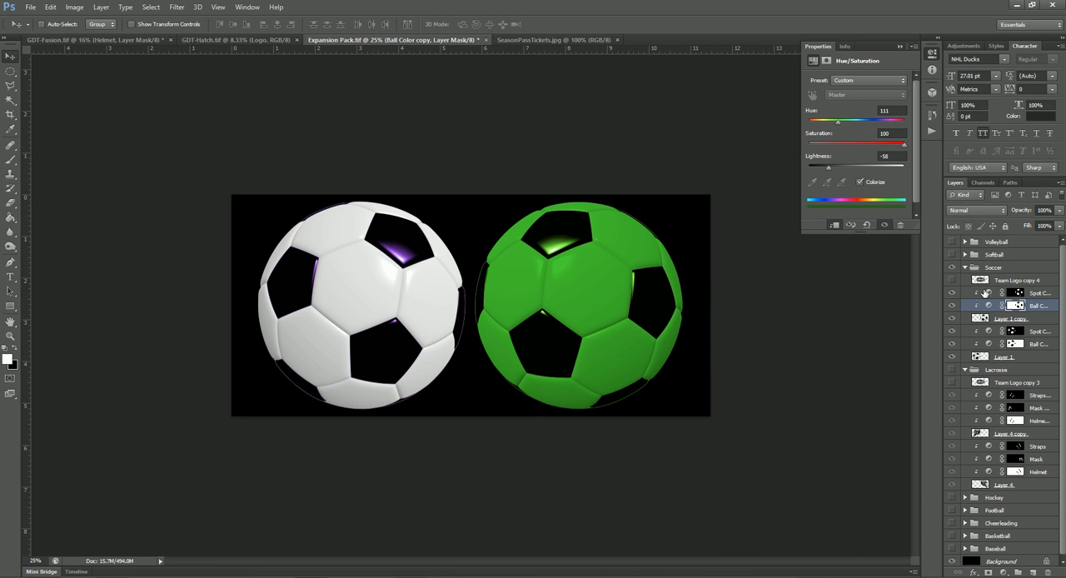
- Neutralize the green ball's spot highlights with Saturation 0 and a slightly lower lightness, and collapse the Soccer group
left_click(990, 294)
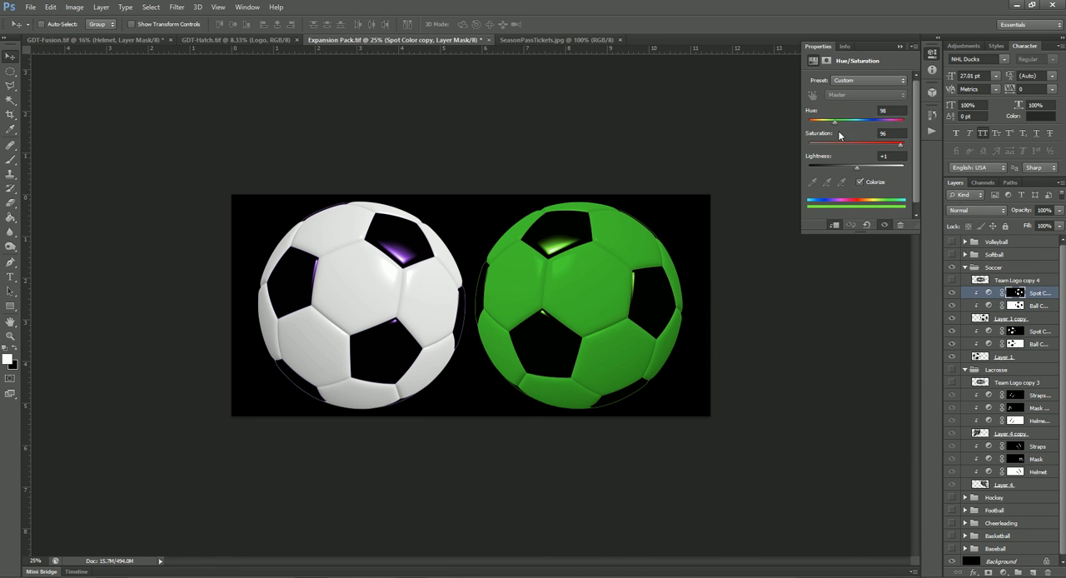
left_click_drag(900, 146, 783, 146)
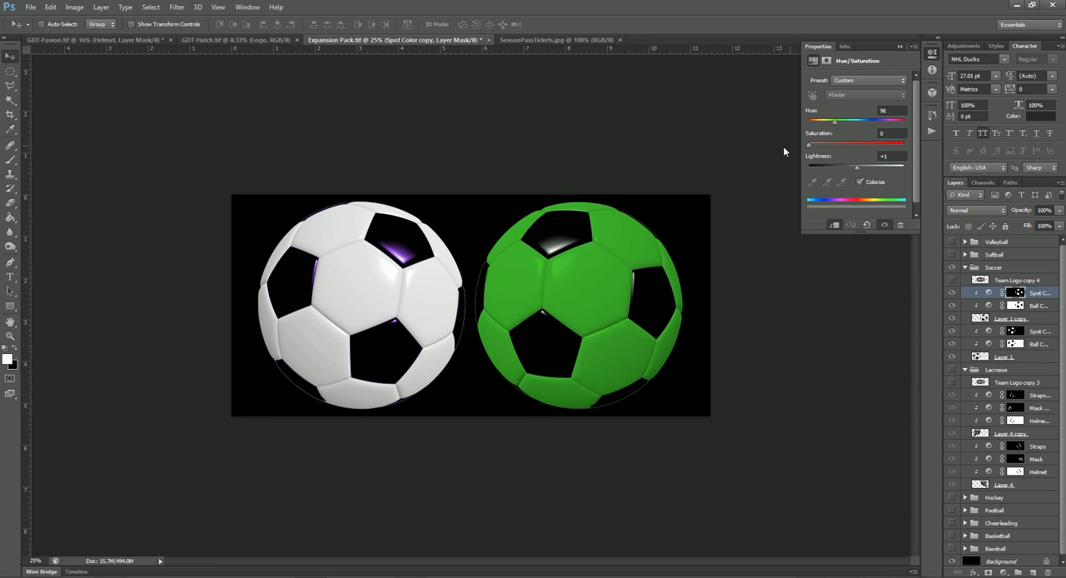
mouse_move(860, 170)
left_mouse_down()
mouse_move(868, 165)
mouse_move(854, 171)
left_mouse_up()
left_click(965, 268)
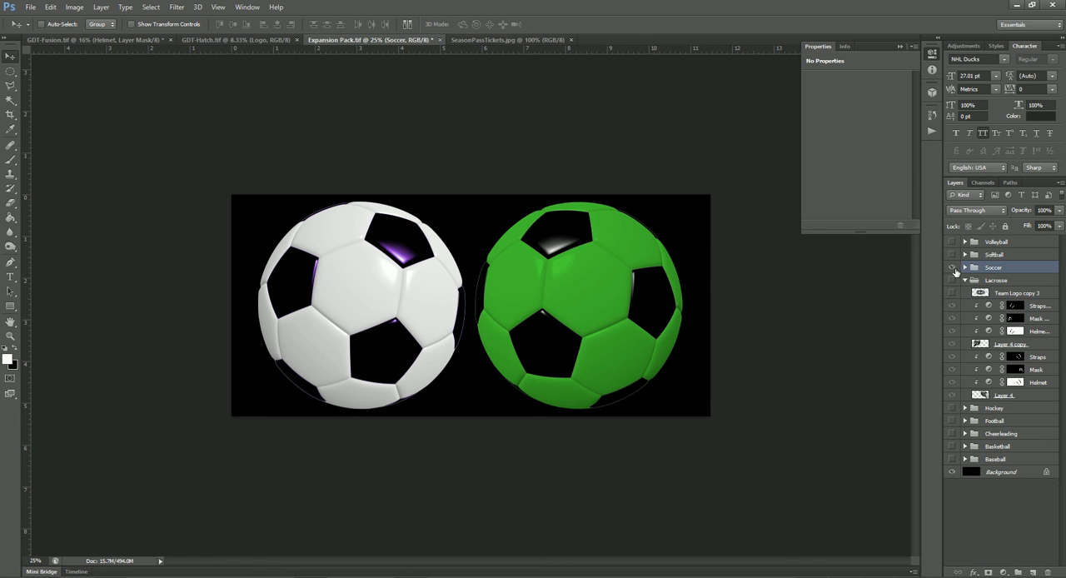
- Hide the Soccer group and preview the Softball and Volleyball groups, leaving Volleyball expanded
left_click(953, 267)
left_click(953, 254)
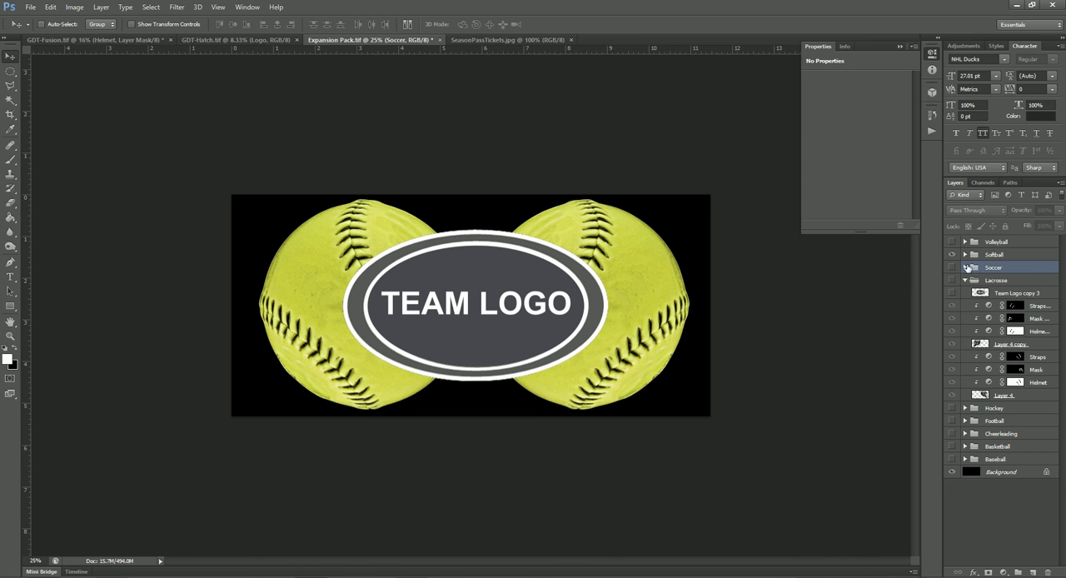
left_click(952, 255)
left_click(964, 241)
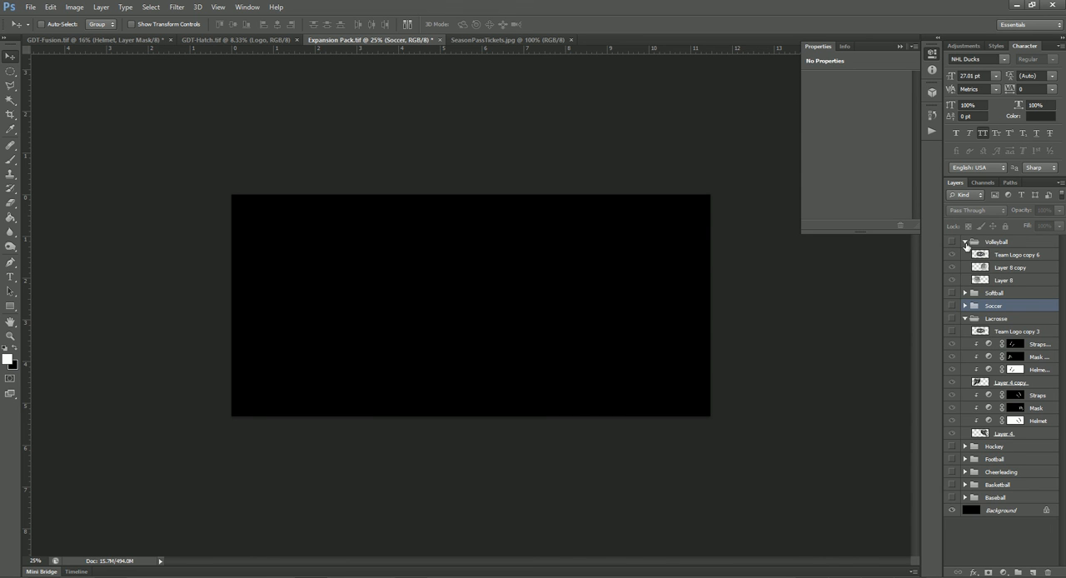
left_click(952, 242)
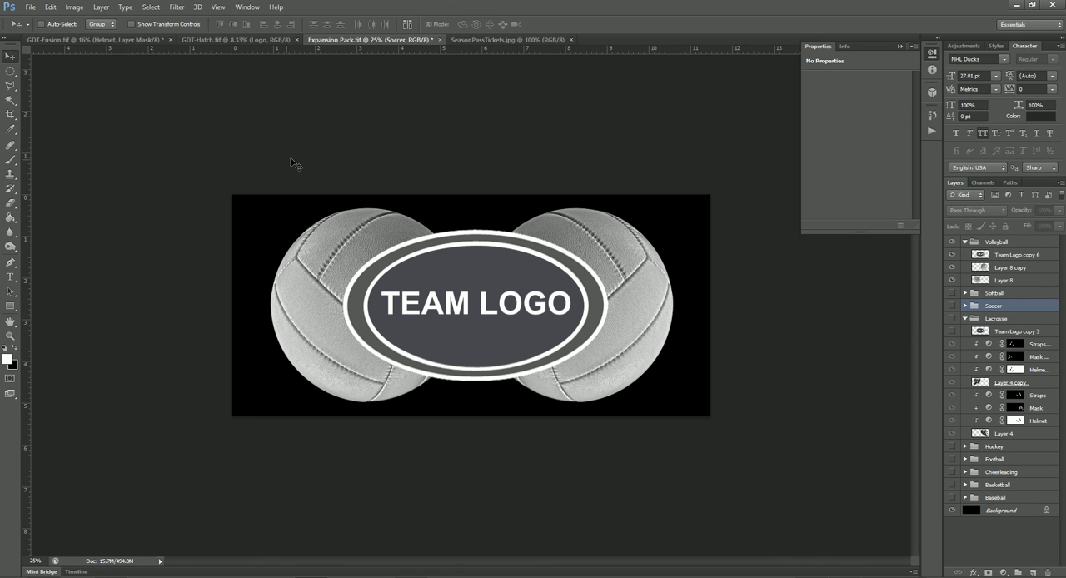
- Preview the Lacrosse group briefly, and show the expanded Hockey group instead of Volleyball
left_click(1015, 321)
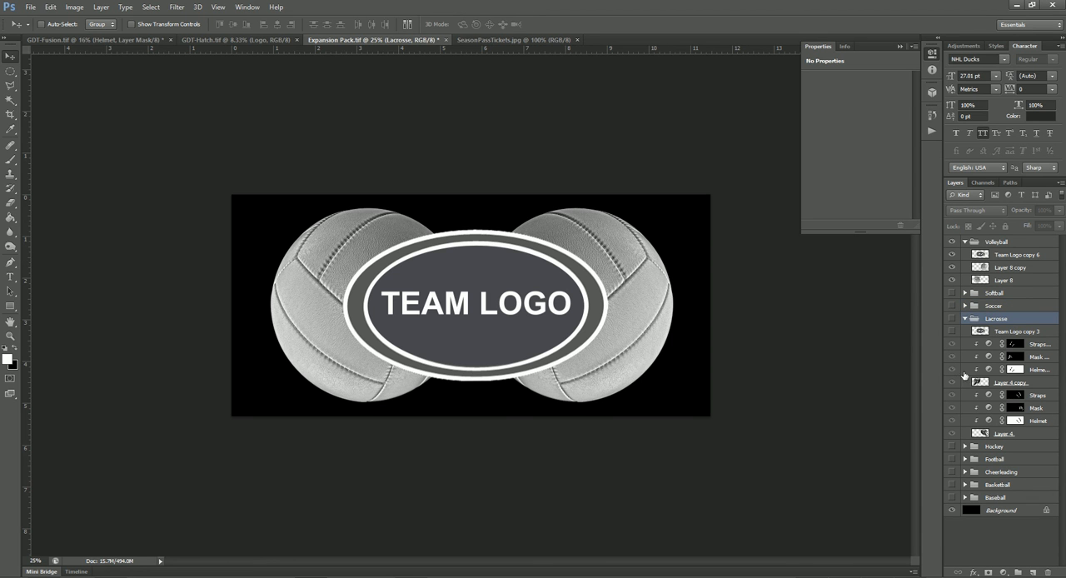
left_click(994, 333)
left_click(952, 319)
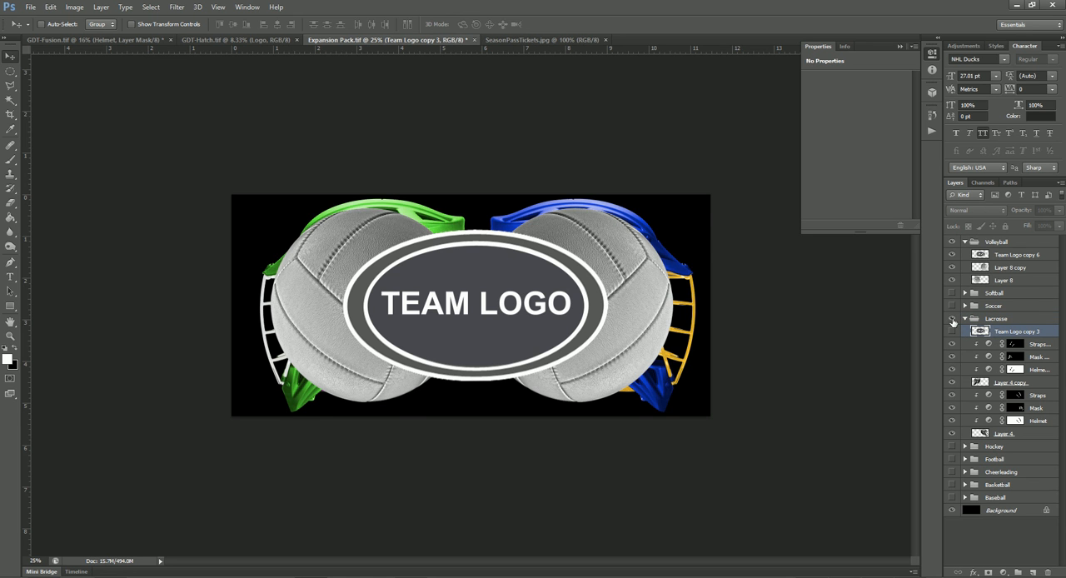
left_click(952, 319)
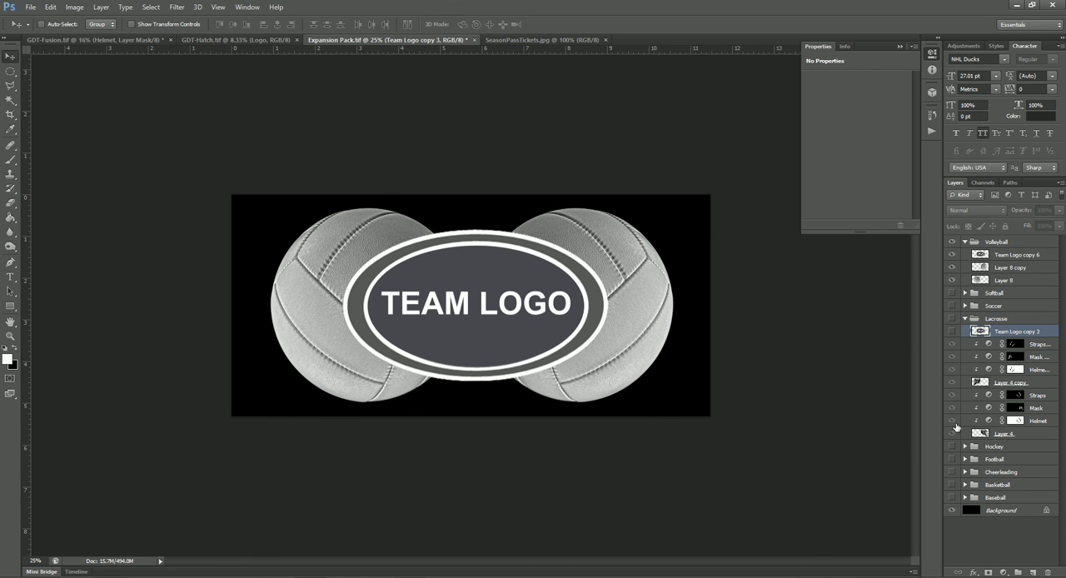
left_click(953, 447)
left_click(964, 446)
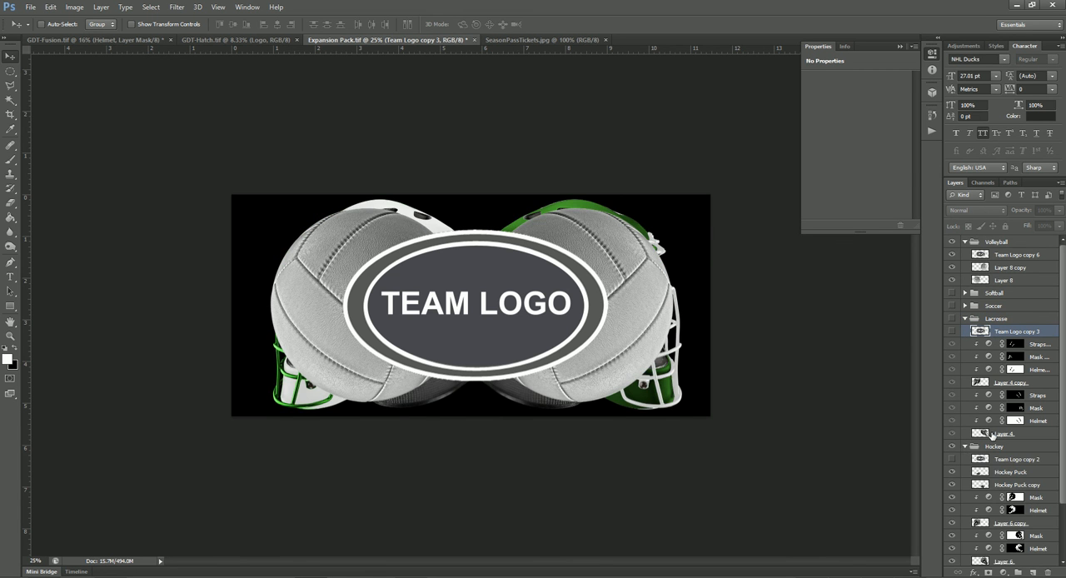
left_click(953, 243)
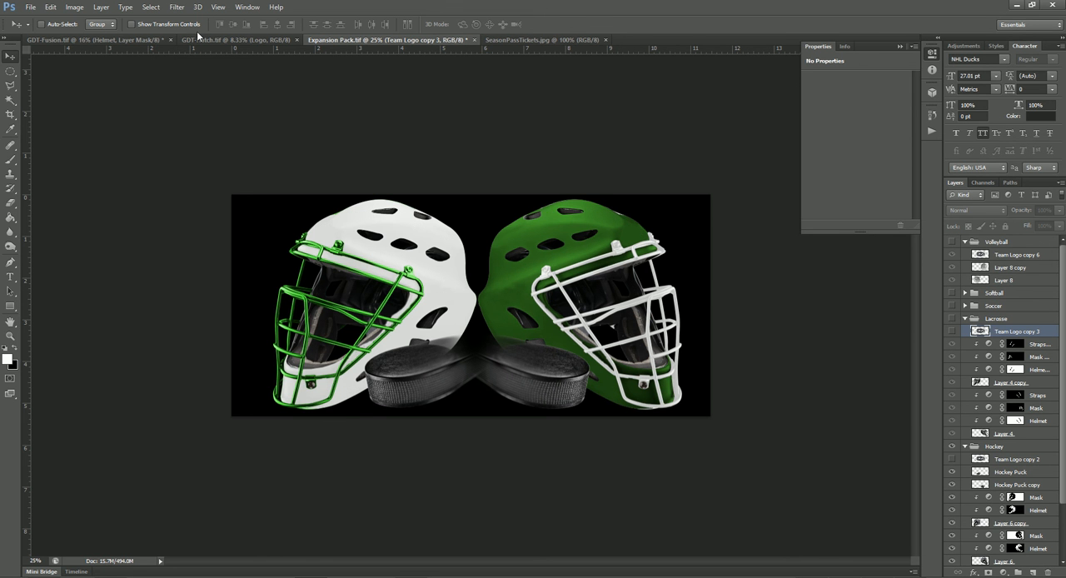
- In GDT-Fusion.tif, hide the Helmets group and make it the active layer group
left_click(94, 40)
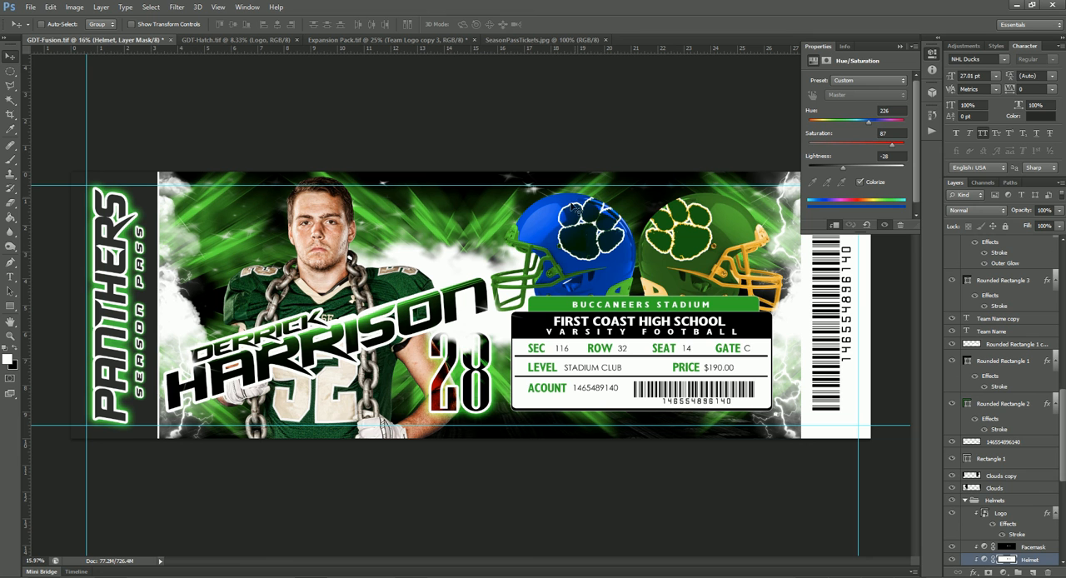
left_click(954, 503)
left_click(998, 500)
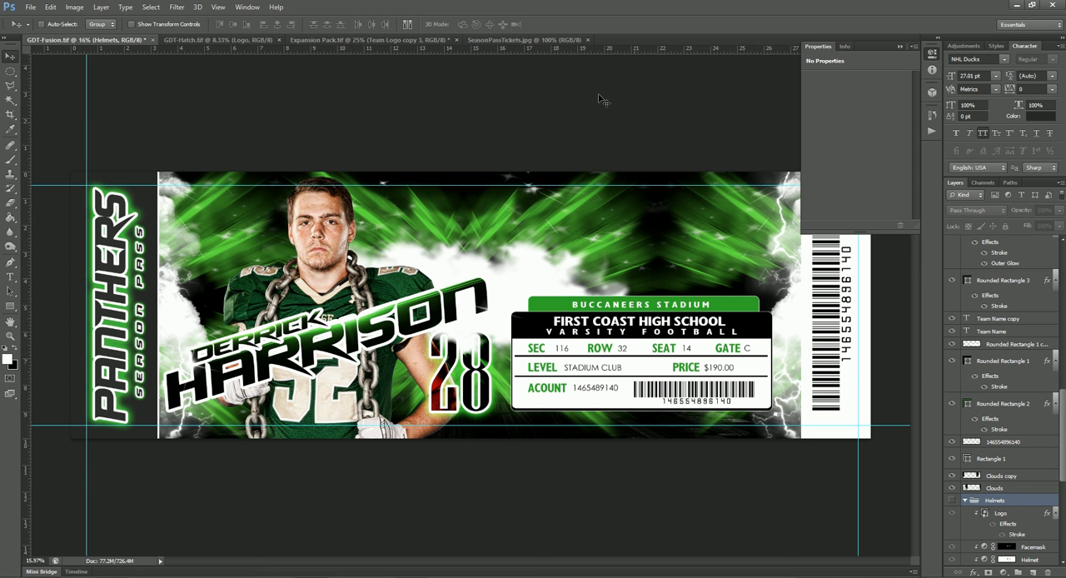
- Back in Expansion Pack.tif, collapse the Hockey group and copy the whole group into the GDT-Fusion.tif ticket
left_click(499, 40)
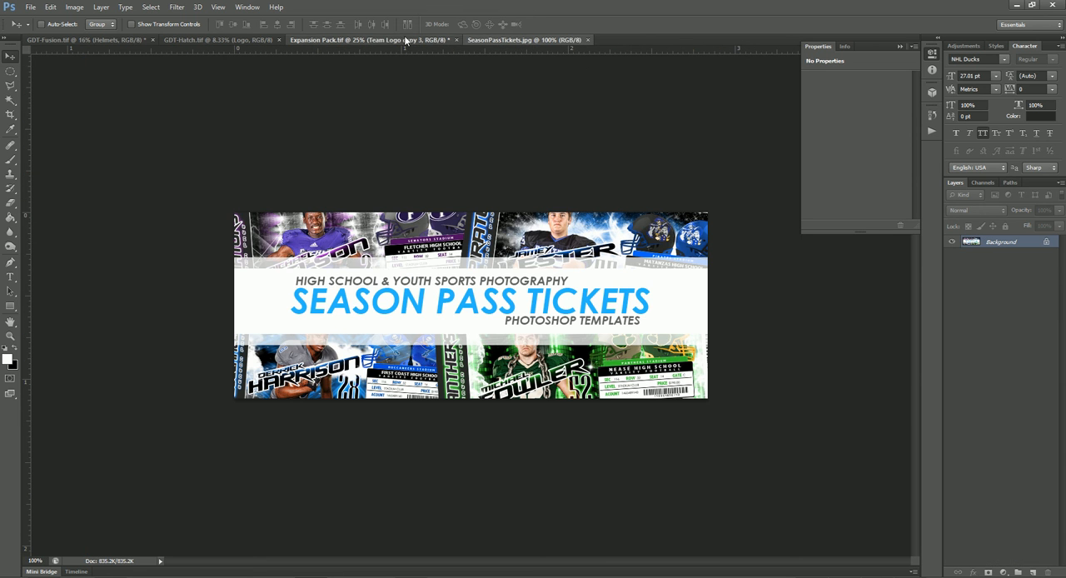
left_click(362, 41)
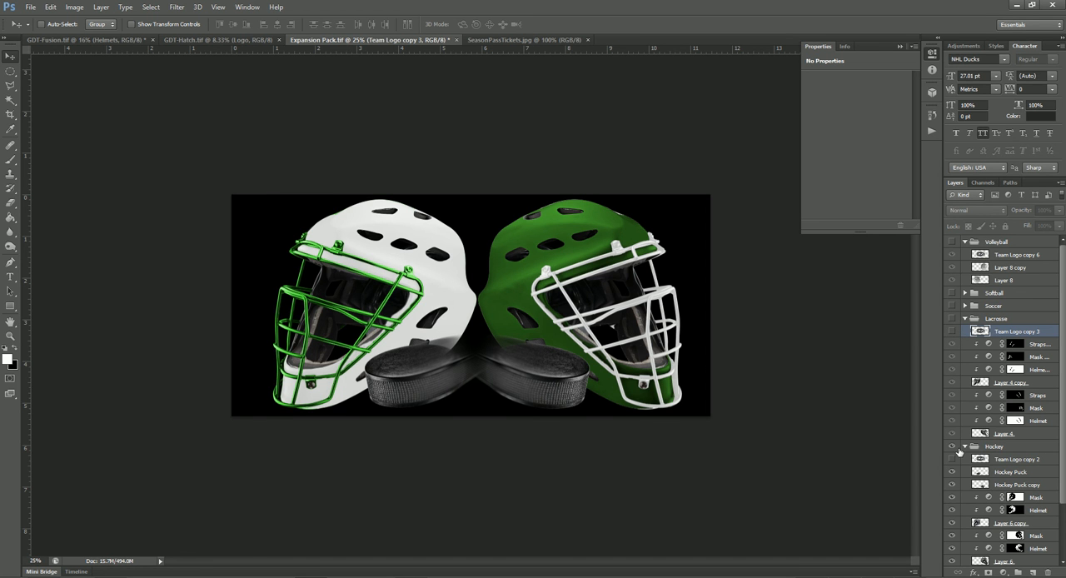
left_click(988, 447)
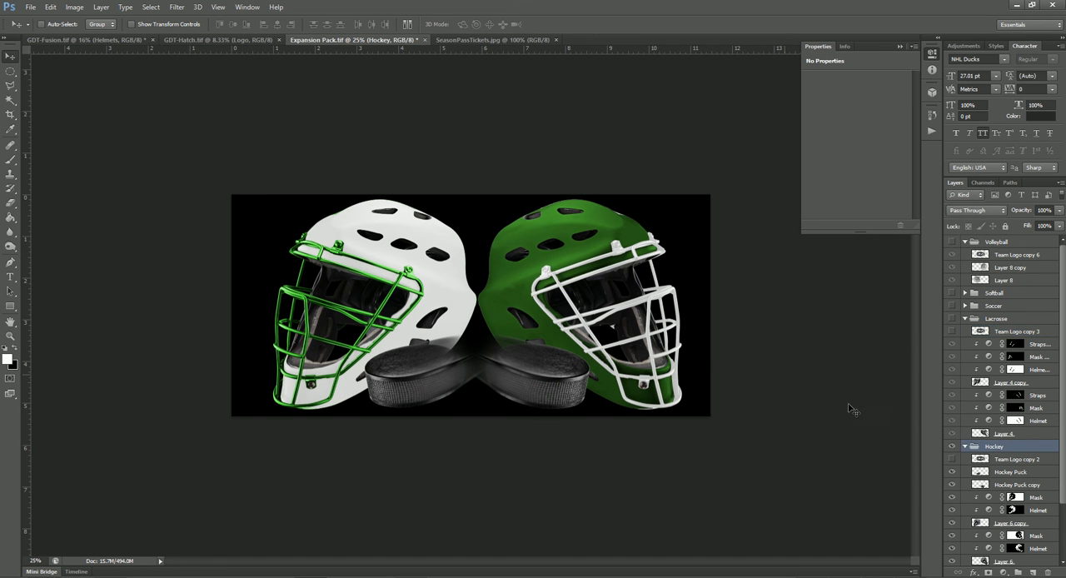
scroll(1008, 400, "down", 3)
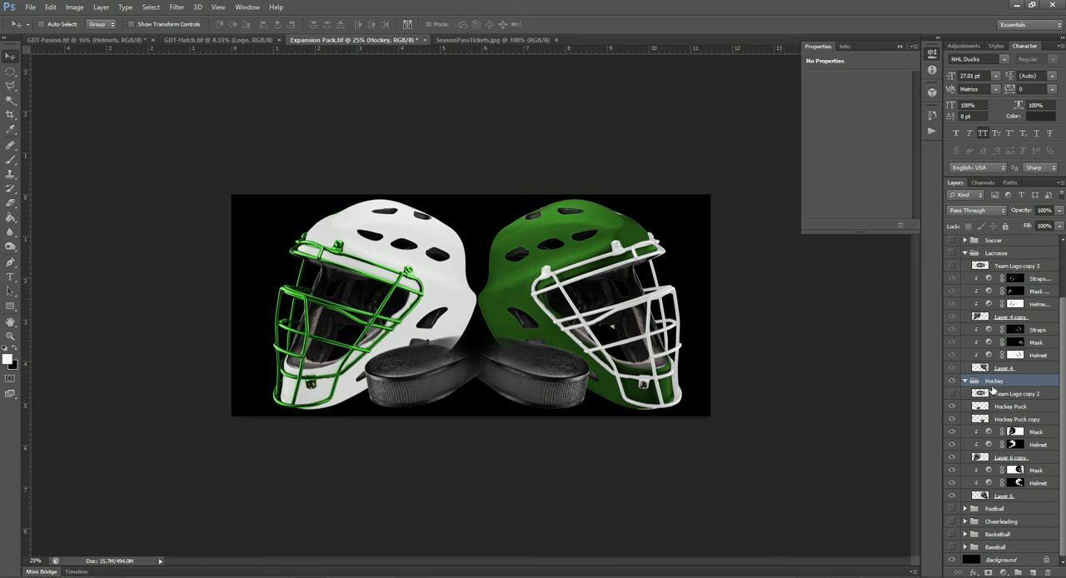
left_click(1007, 395)
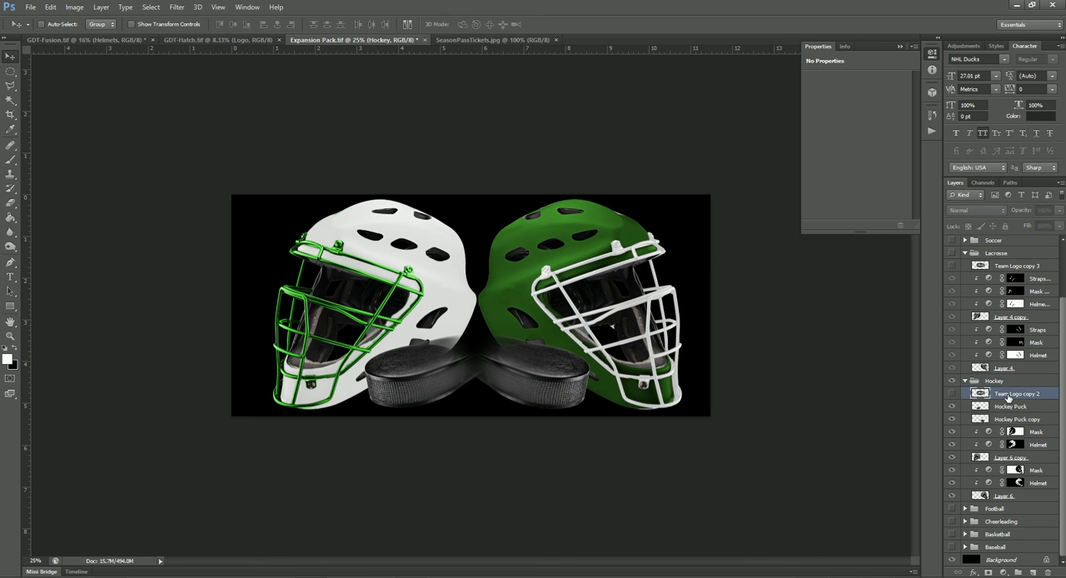
left_click(1010, 382)
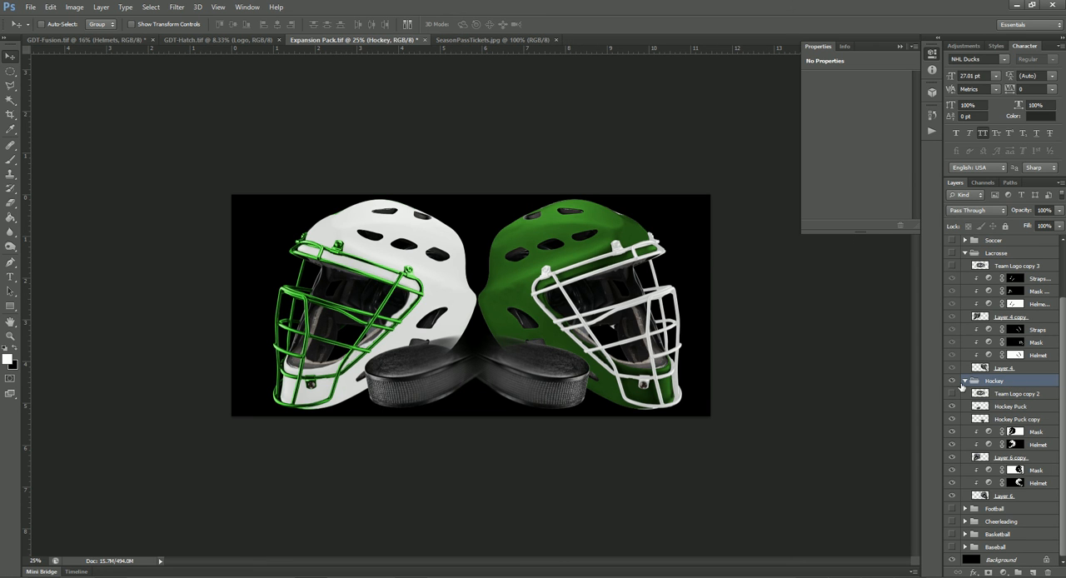
left_click(966, 381)
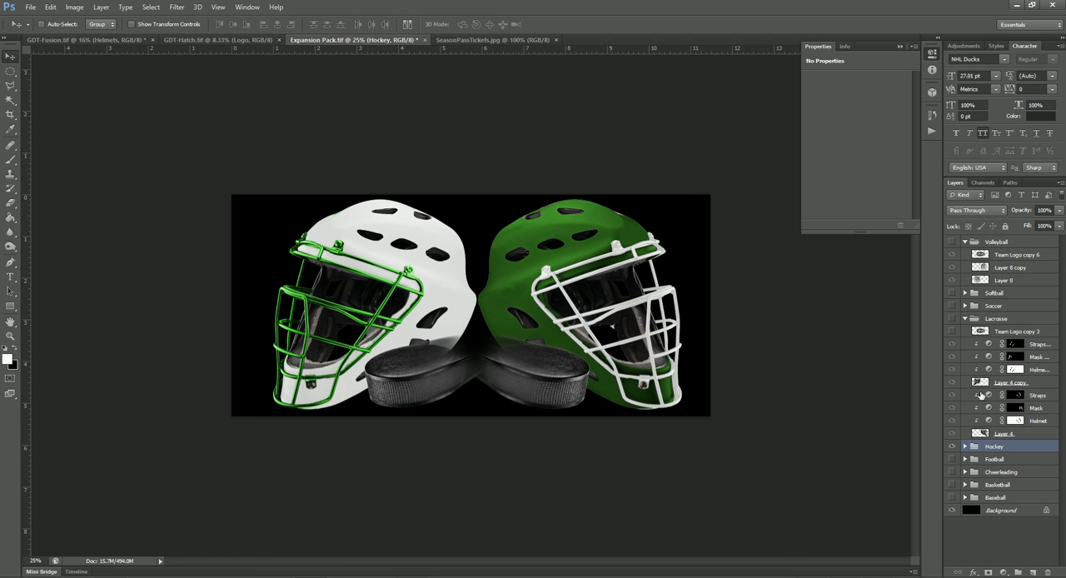
left_click_drag(533, 277, 608, 239)
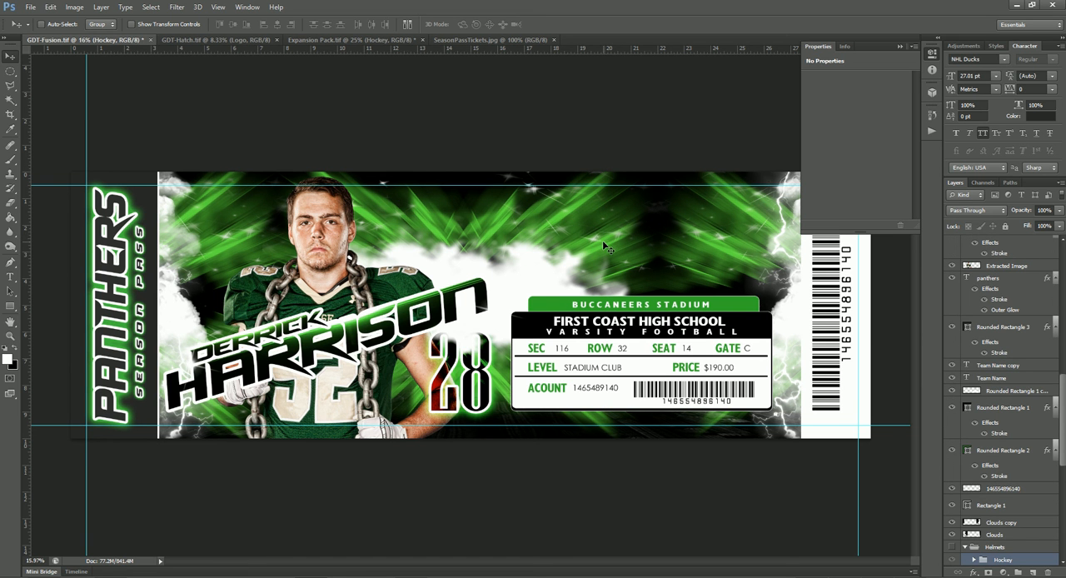
- Show the Helmets group and position the hockey masks over the football helmets above the ticket information box
scroll(979, 445, "down", 3)
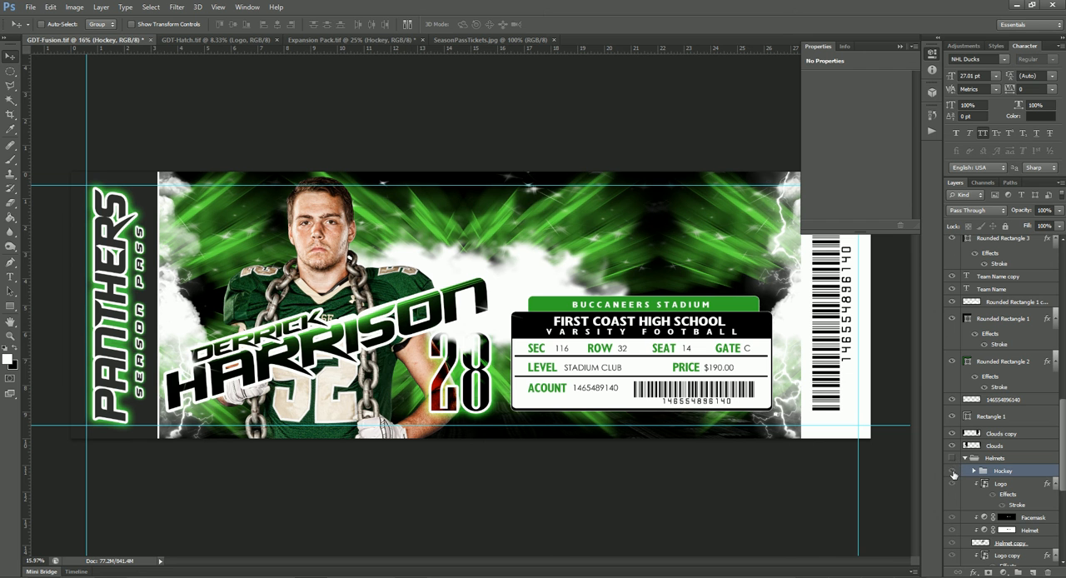
left_click(953, 472)
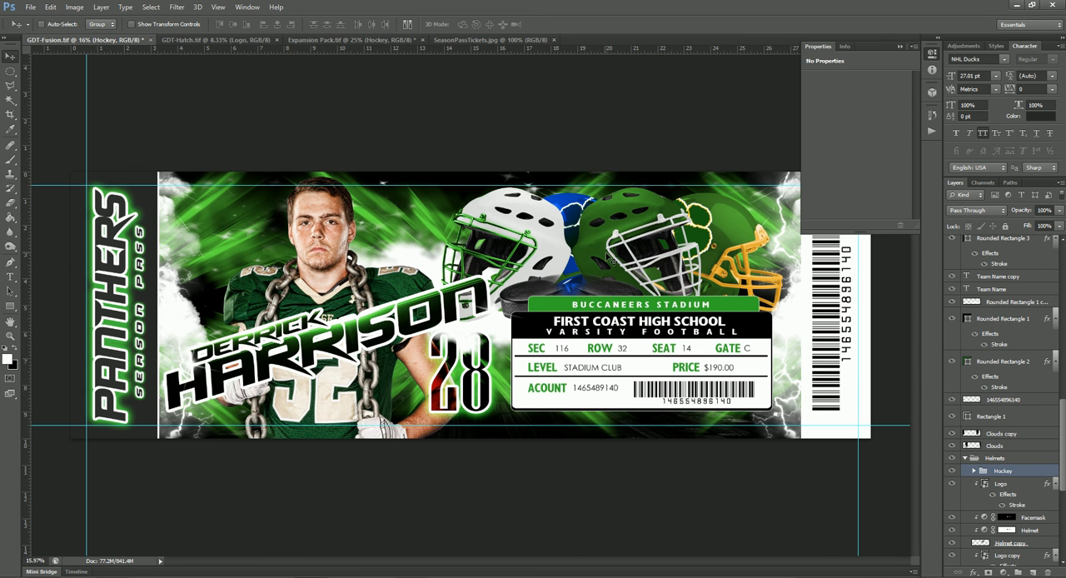
left_click_drag(641, 261, 713, 268)
- Take the Hockey group out of the Helmets group, hide Helmets, and fine-tune the hockey masks' position above the information box
left_click_drag(988, 473, 997, 453)
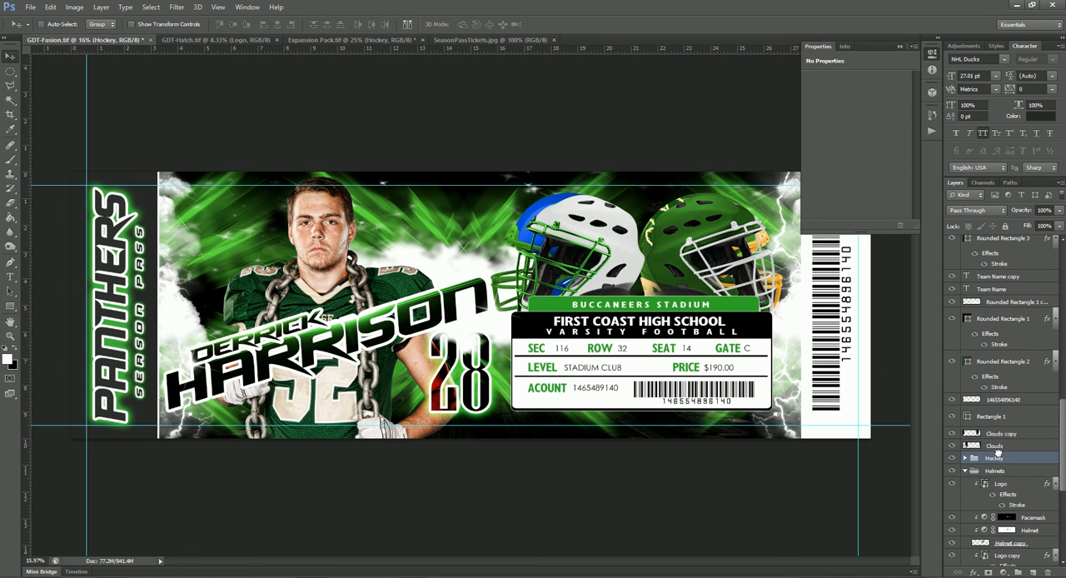
left_click(953, 470)
left_click_drag(675, 241, 677, 259)
- Create a new RGB document 10 inches wide and 8 inches high at 300 pixels/inch with a white background
mouse_move(878, 577)
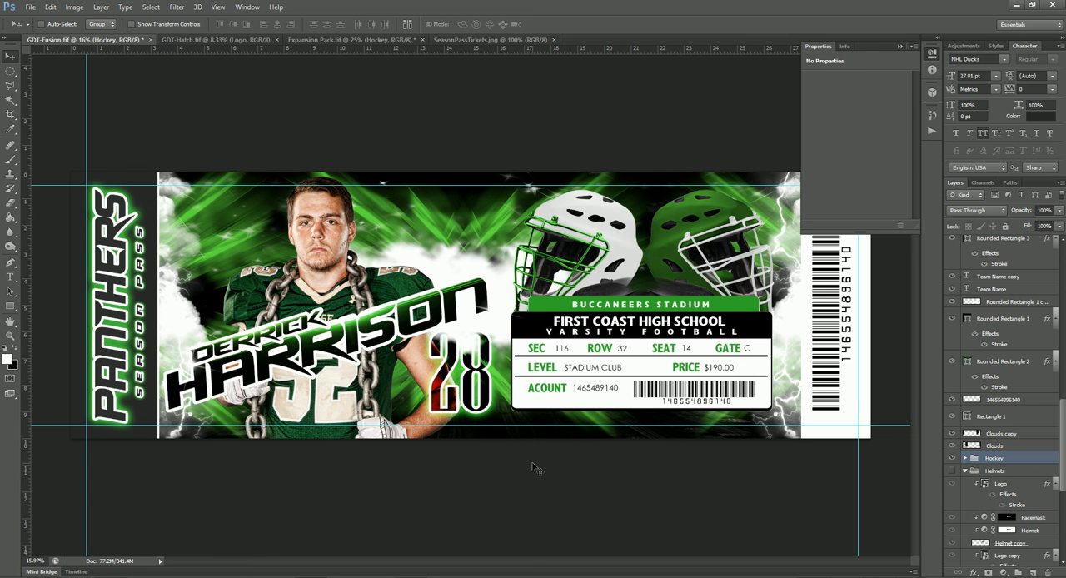
key("ctrl+n")
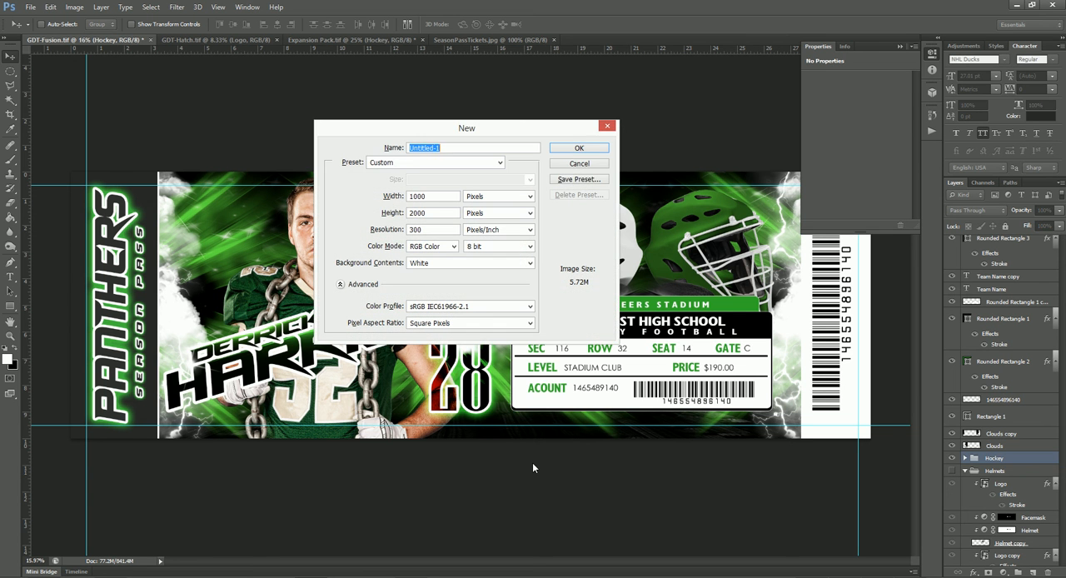
key("Tab")
key("Tab")
key("Down")
key("Tab")
key("Down")
key("shift+Tab")
type("8")
key("BackSpace")
type("10")
key("Tab")
key("Tab")
type("8")
key("Tab")
key("Tab")
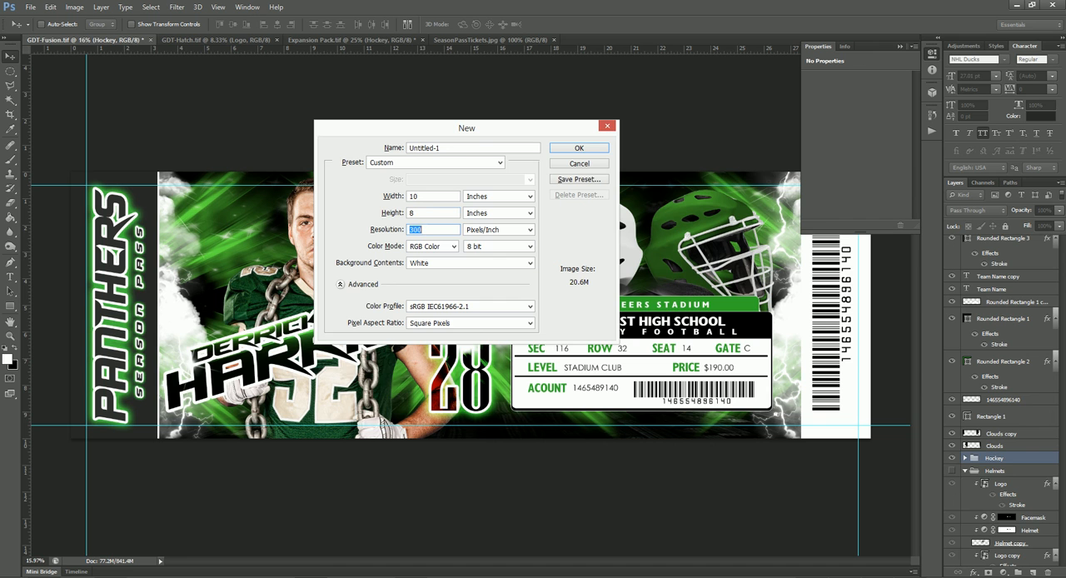
key("Return")
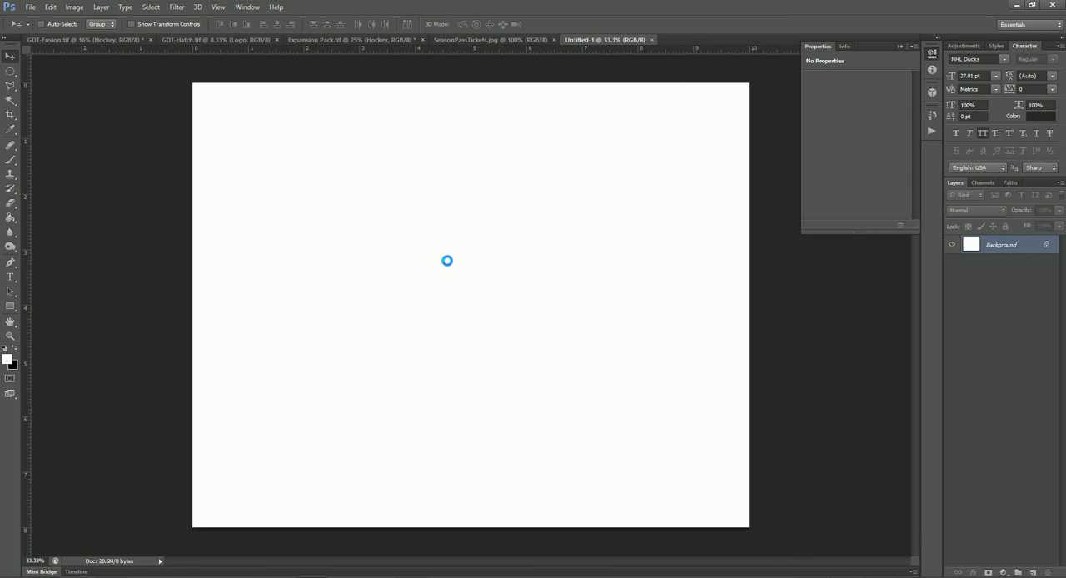
- Place the blue Buccaneers GDT-Fusion ticket on the page, rotated 90° and scaled to about 27%
left_click_drag(732, 186, 541, 427)
key("ctrl+0")
left_click_drag(546, 73, 530, 117)
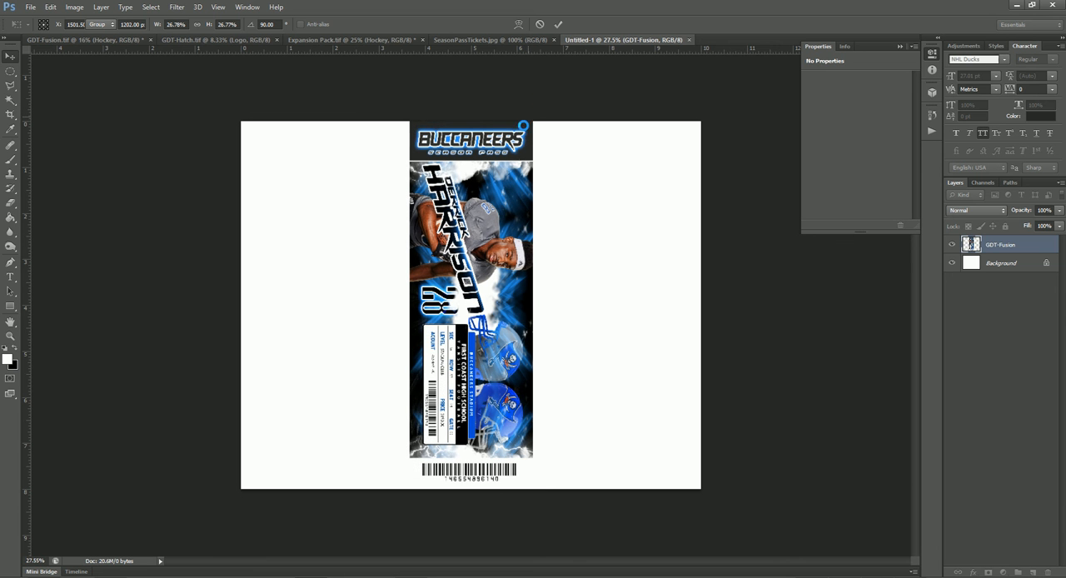
left_click_drag(484, 204, 627, 214)
key("Return")
- Duplicate the placed ticket into a row of four side by side, with Auto-Select enabled, and select all four
left_click_drag(172, 496, 527, 449)
key("ctrl+z")
left_click(60, 24)
left_click_drag(144, 210, 709, 404)
- Scale the four tickets together to about 93.5% so they span the full page width
key("ctrl+t")
left_click_drag(739, 491, 697, 472)
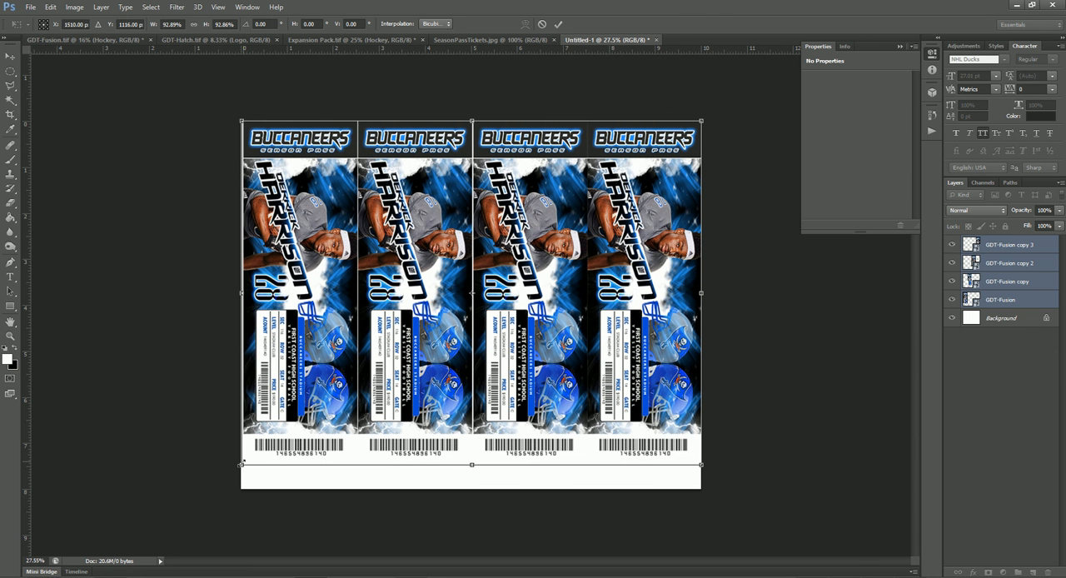
left_click_drag(246, 458, 244, 461)
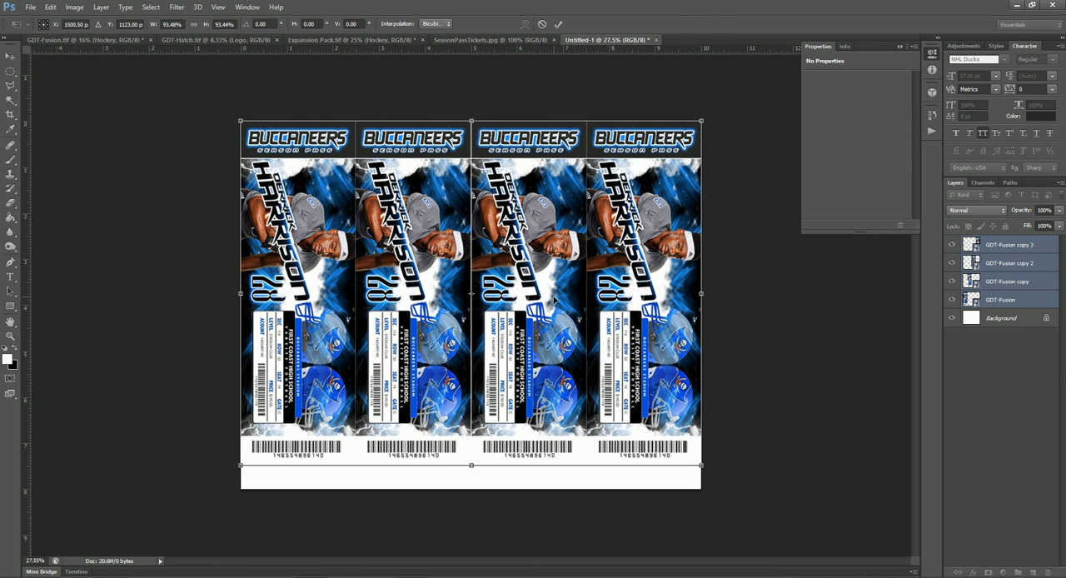
- Move the four tickets down to the page's lower edge and set the ruler origin at their upper-left corner
left_click_drag(554, 300, 554, 309)
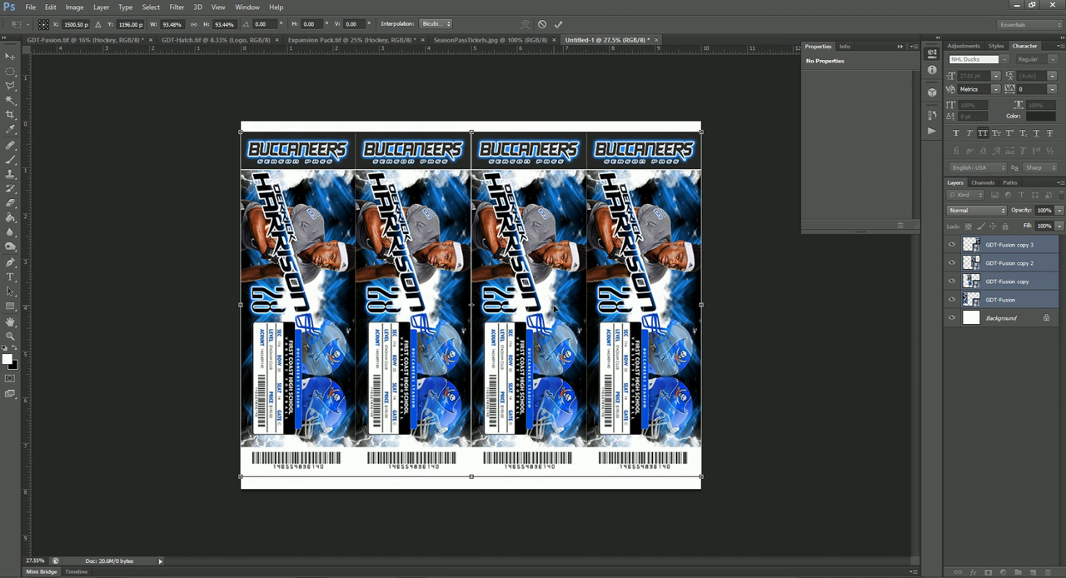
left_click_drag(560, 305, 558, 316)
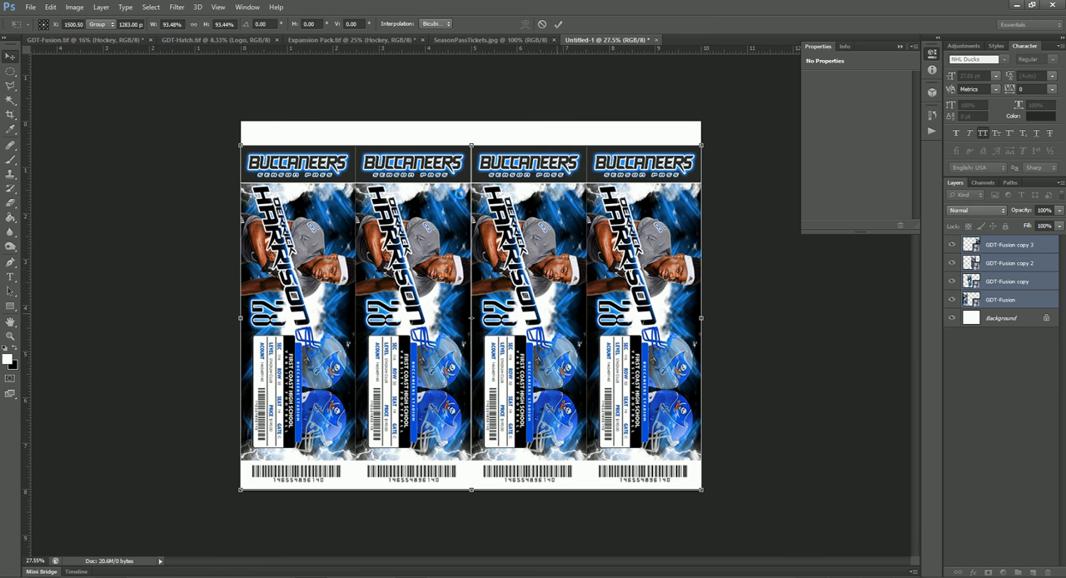
key("Return")
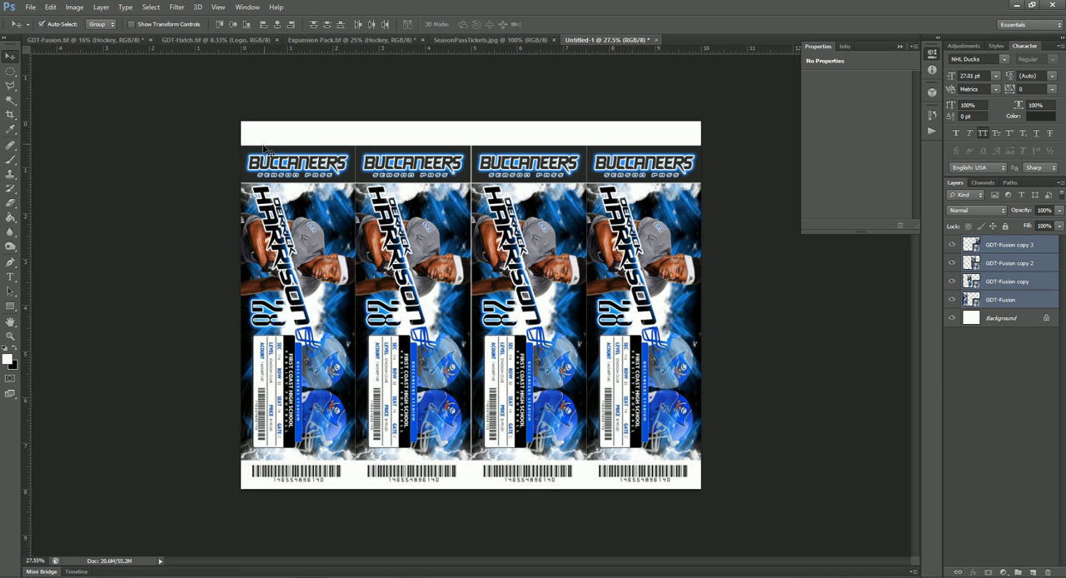
left_click_drag(27, 50, 239, 149)
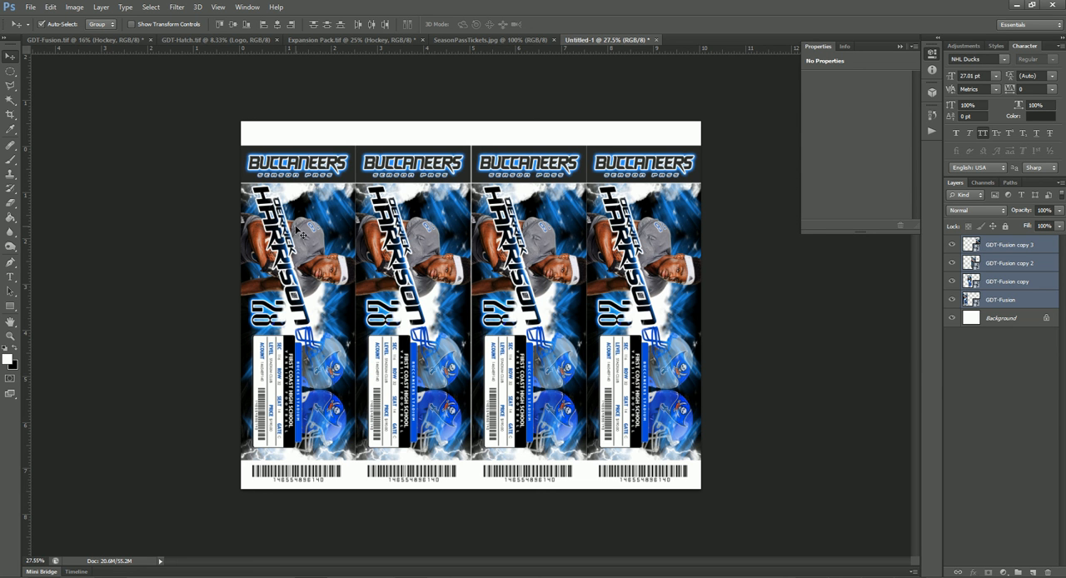
- Switch to the SeasonPassTickets.jpg cover image
left_click(476, 42)
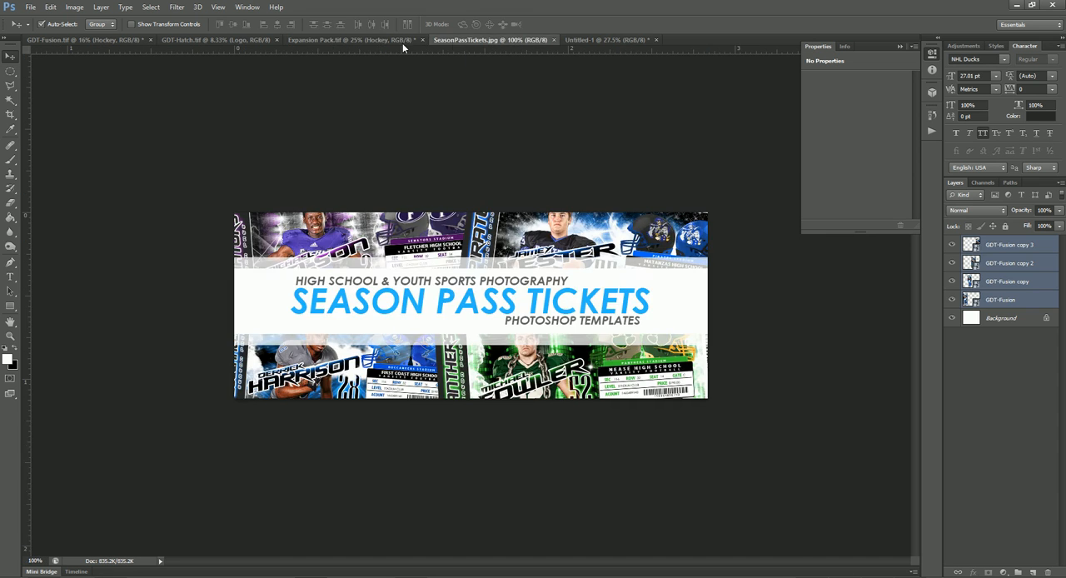
left_click(355, 41)
left_click(485, 40)
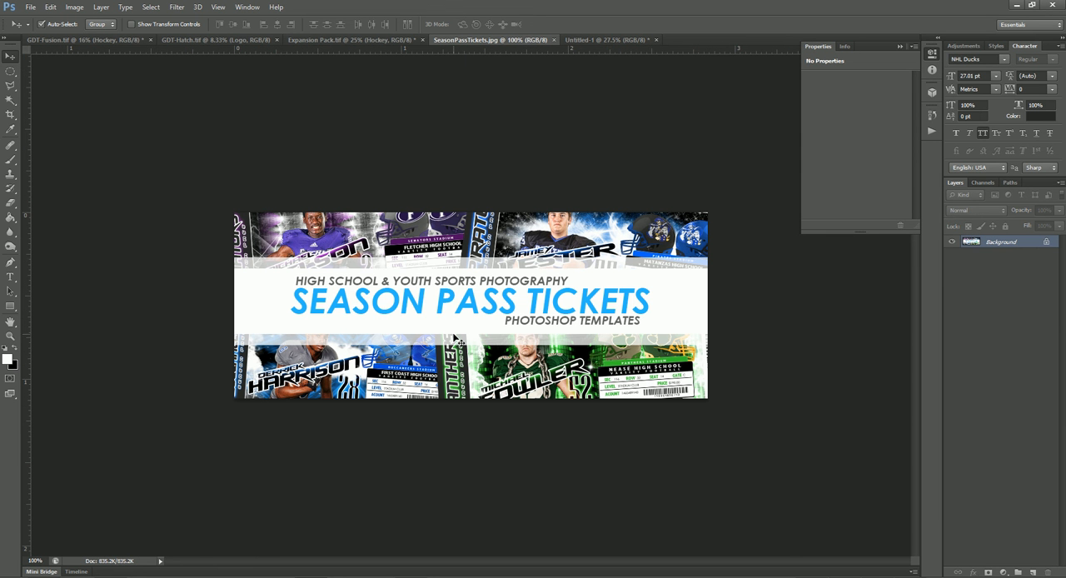